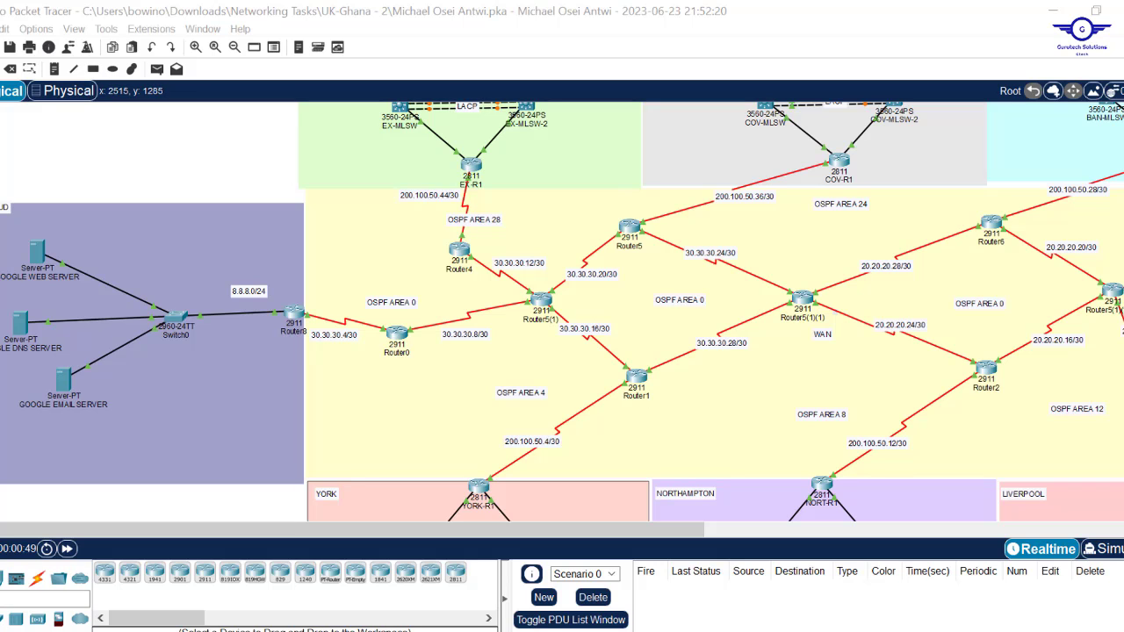
# Examine the topology of the branch sites, the WAN routers with their OSPF areas and the Google server network.
pyautogui.scroll(-3, 562, 312)
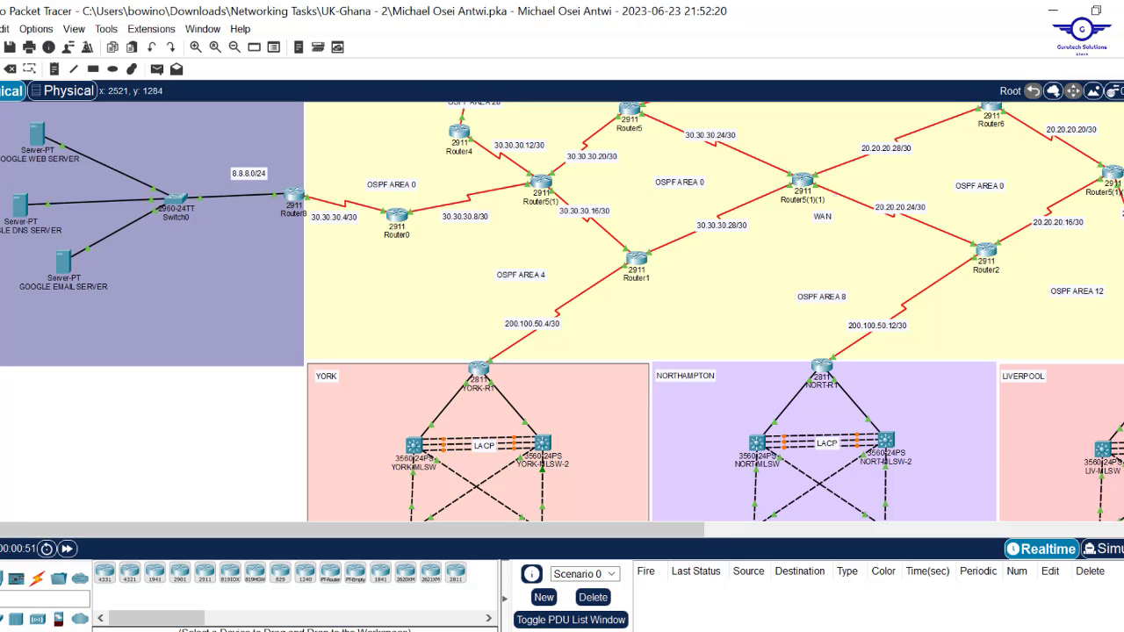
pyautogui.scroll(-5, 562, 312)
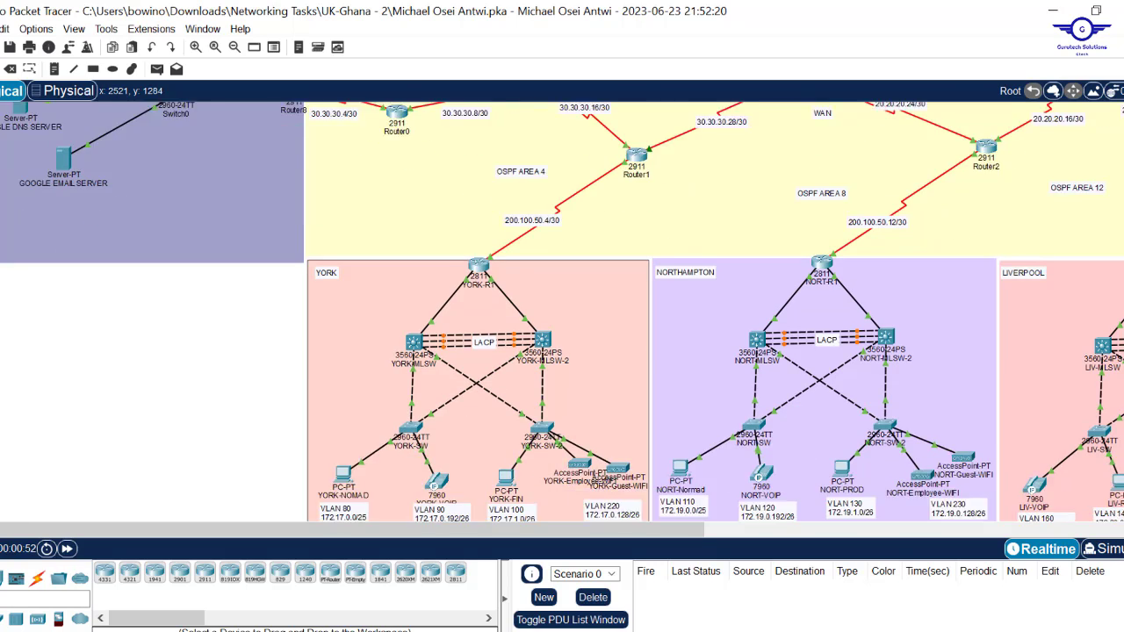
pyautogui.scroll(7, 562, 312)
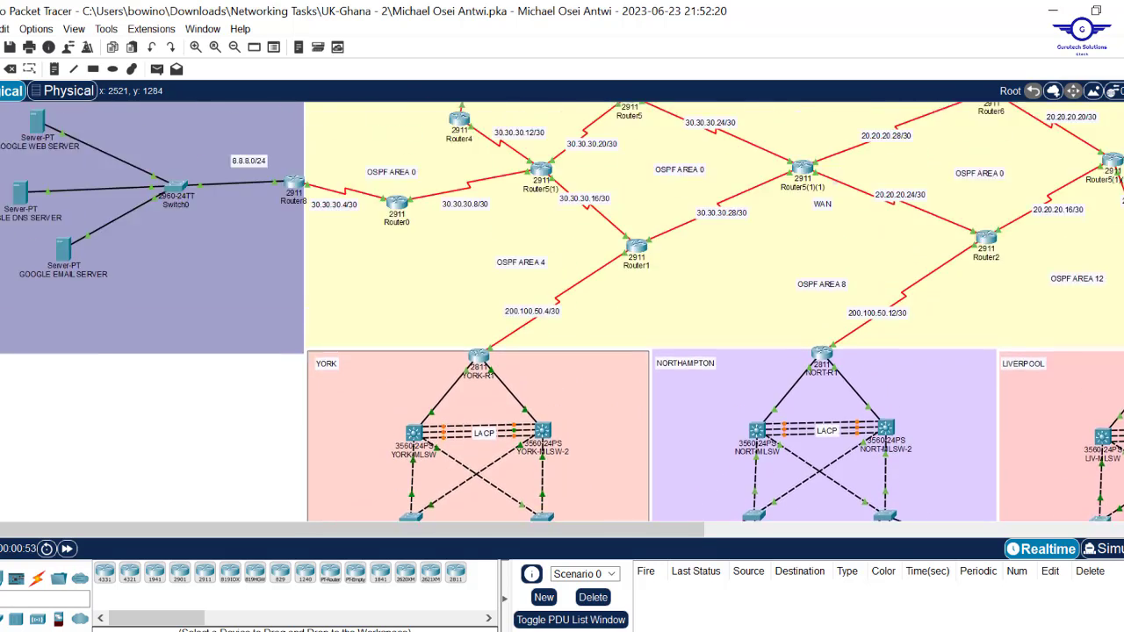
pyautogui.scroll(-7, 561, 312)
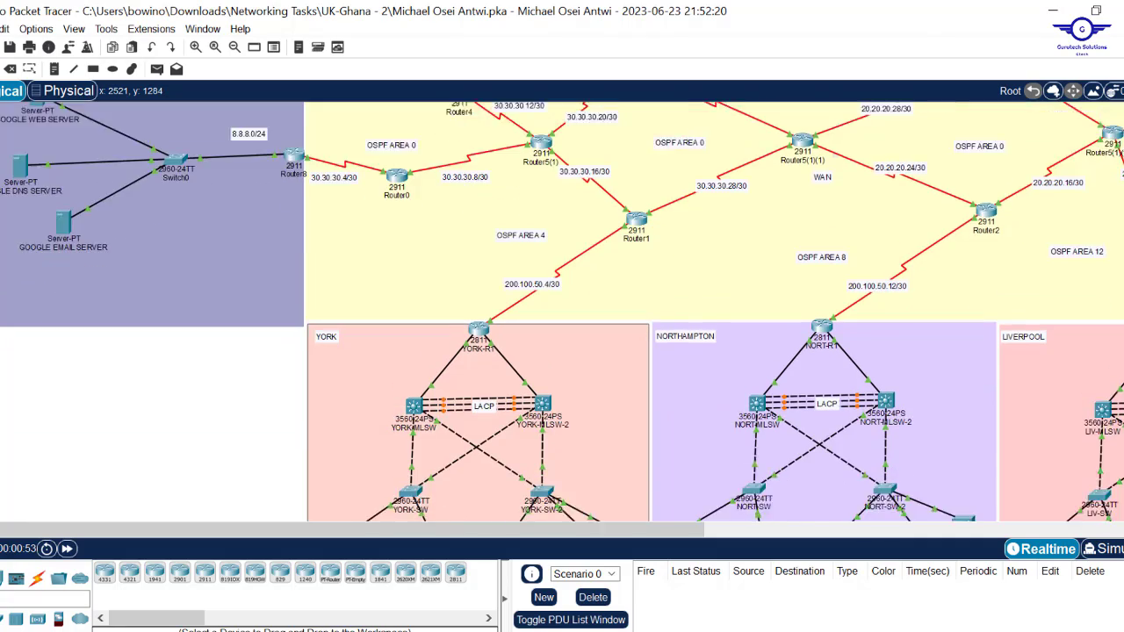
pyautogui.scroll(9, 562, 312)
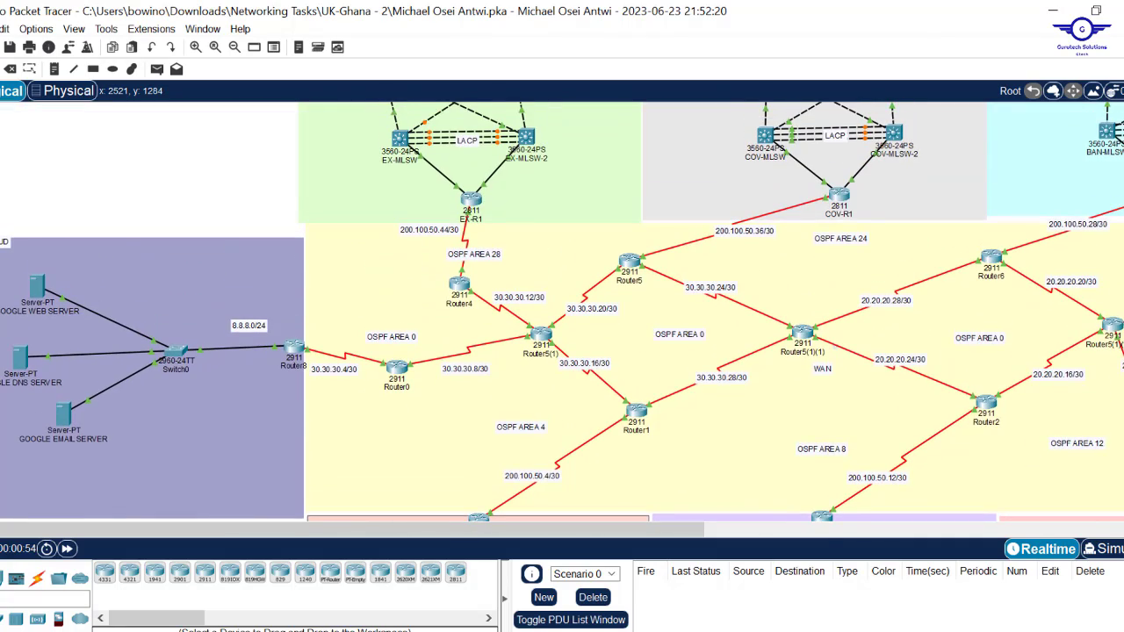
pyautogui.scroll(4, 562, 311)
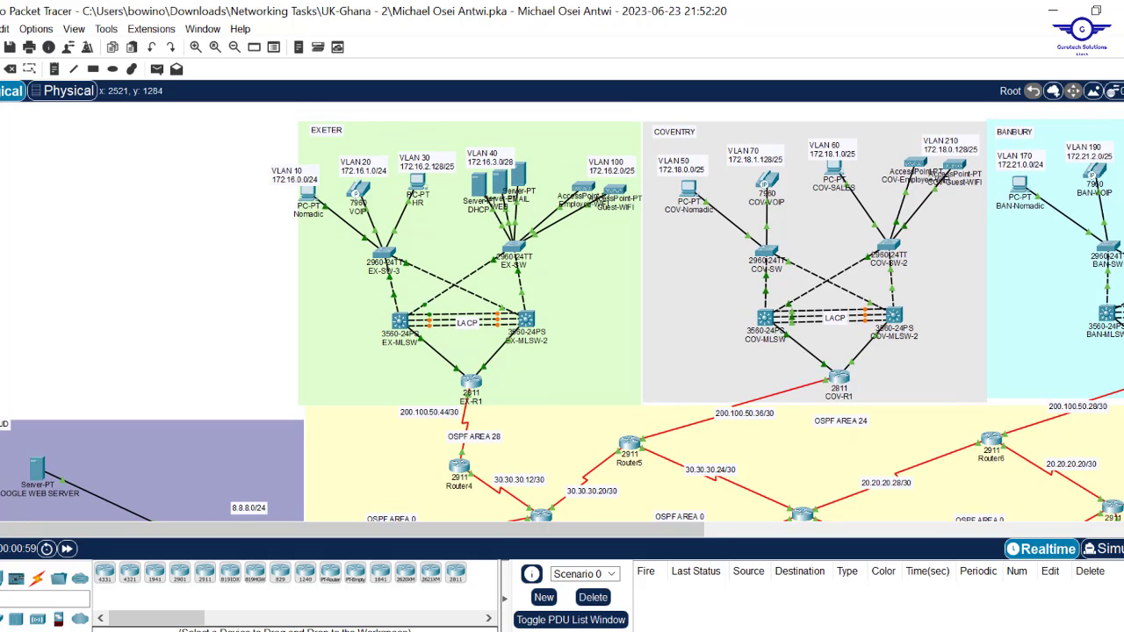
pyautogui.scroll(-7, 562, 312)
pyautogui.scroll(-3, 562, 311)
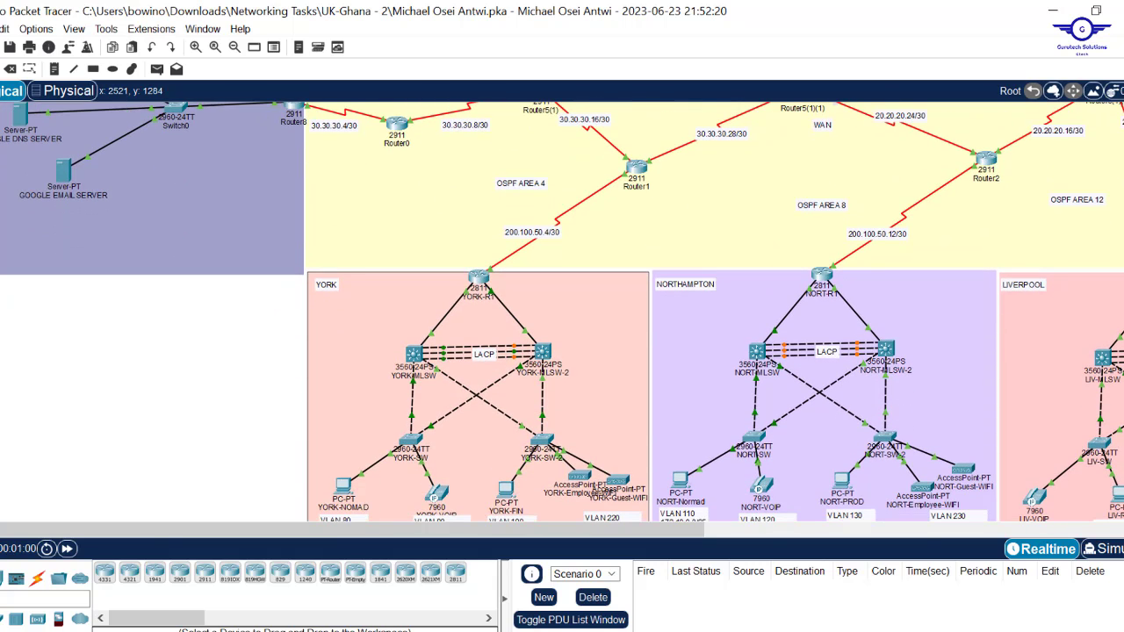
pyautogui.scroll(1, 562, 312)
pyautogui.scroll(3, 562, 312)
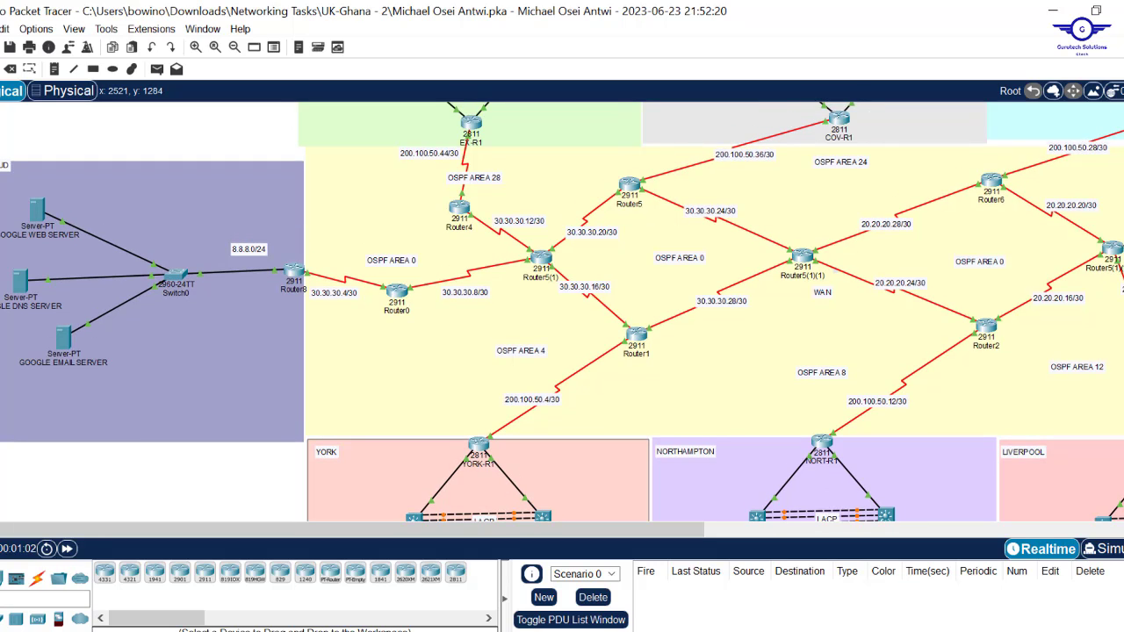
pyautogui.scroll(3, 562, 312)
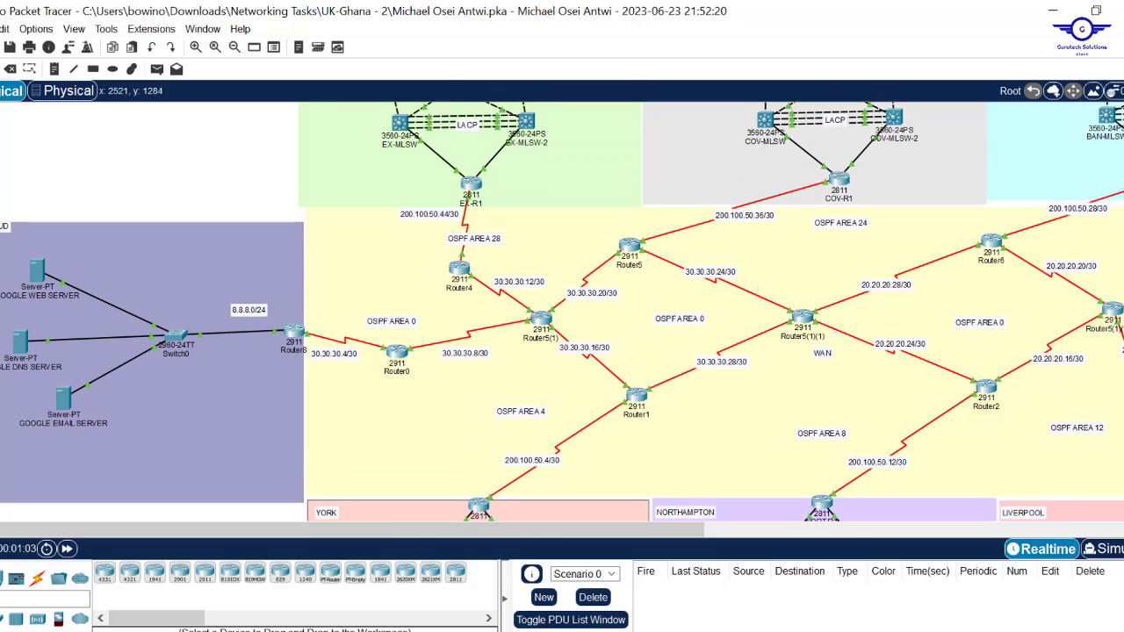
pyautogui.scroll(-2, 562, 312)
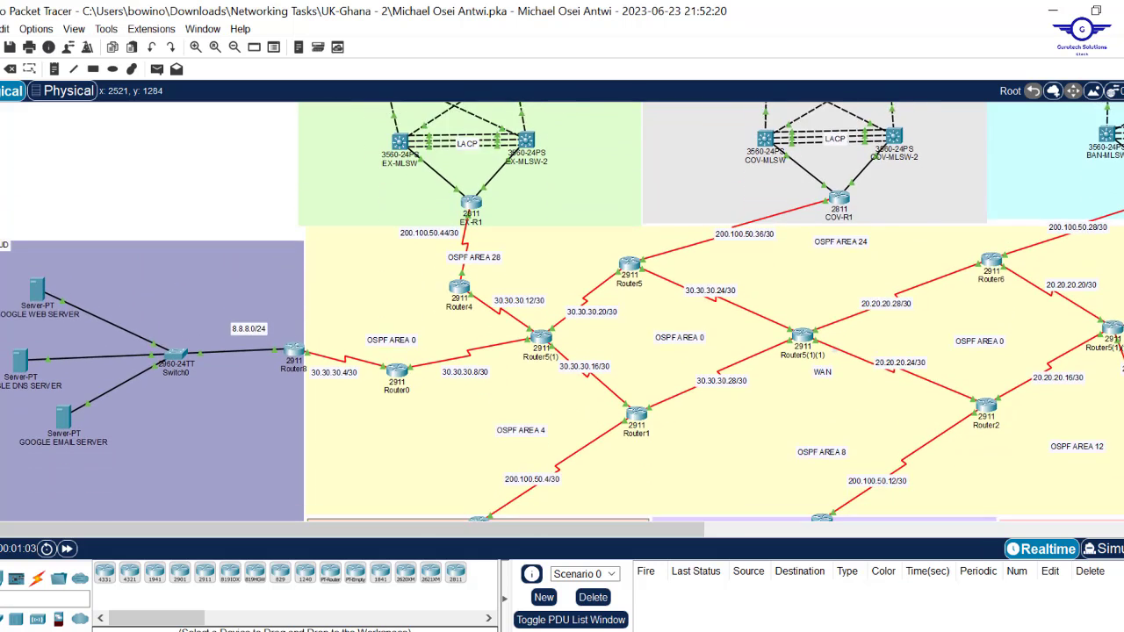
pyautogui.scroll(-6, 562, 312)
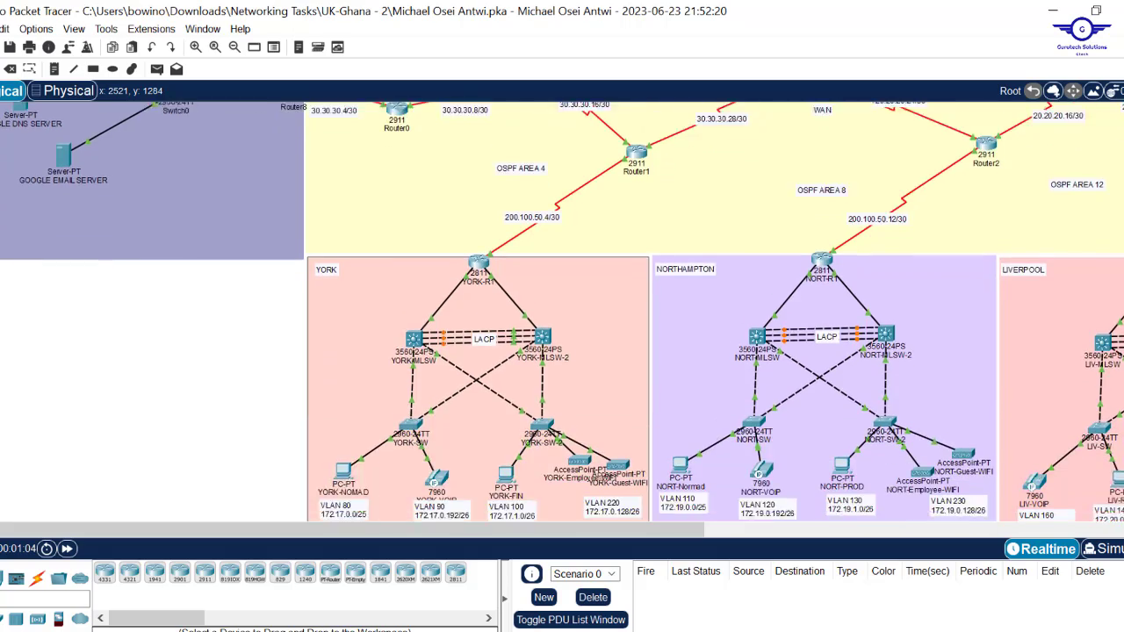
pyautogui.scroll(10, 562, 311)
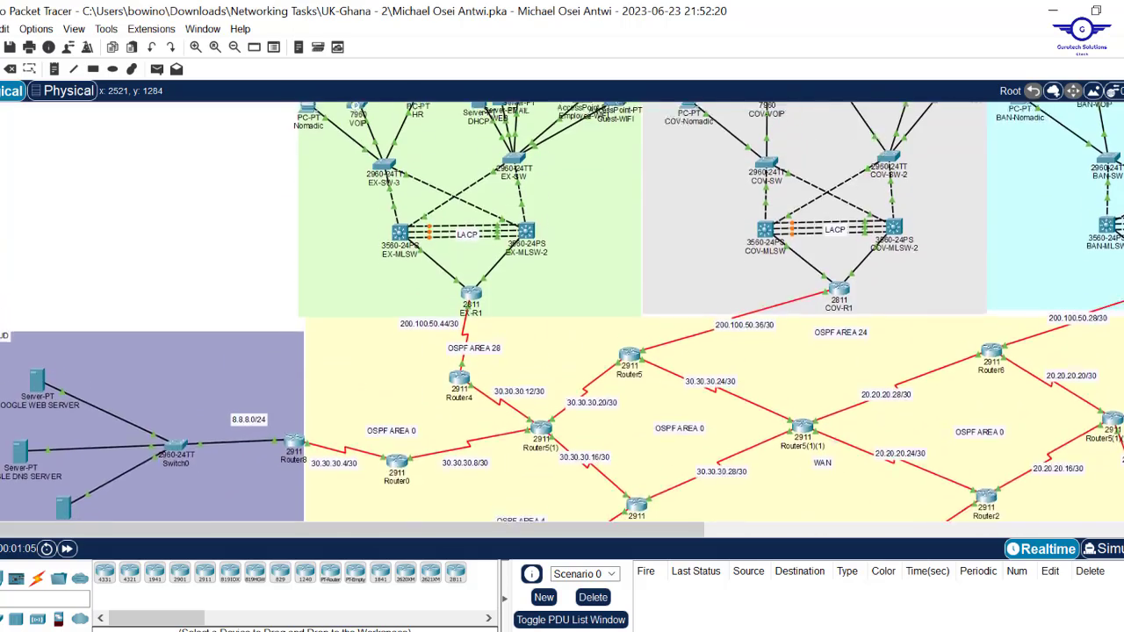
pyautogui.scroll(1, 561, 311)
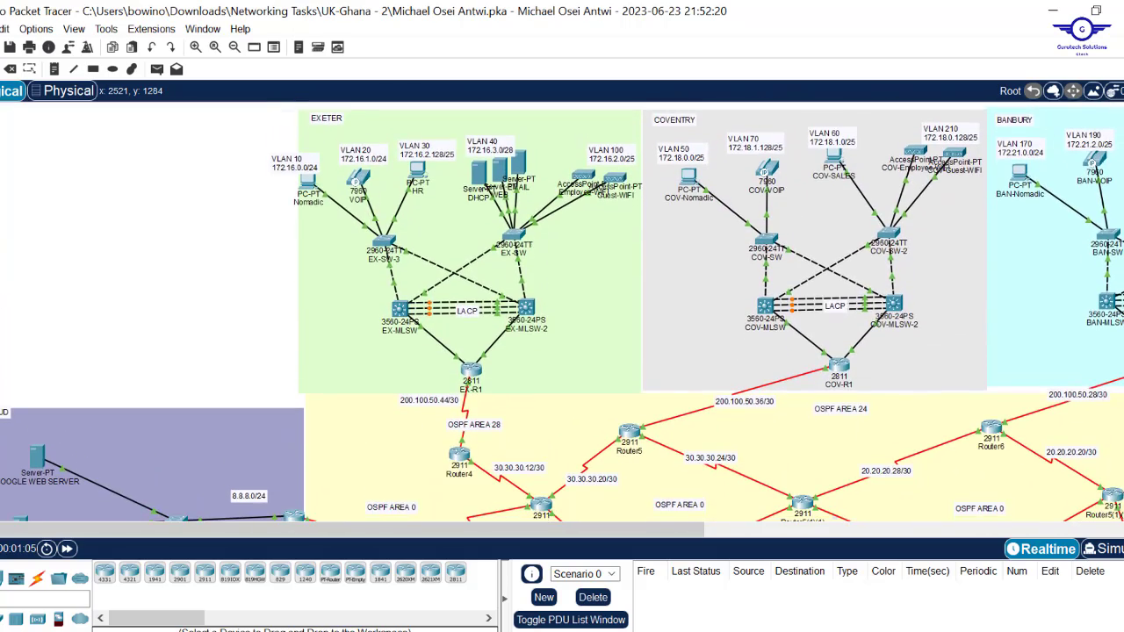
pyautogui.scroll(-1, 562, 312)
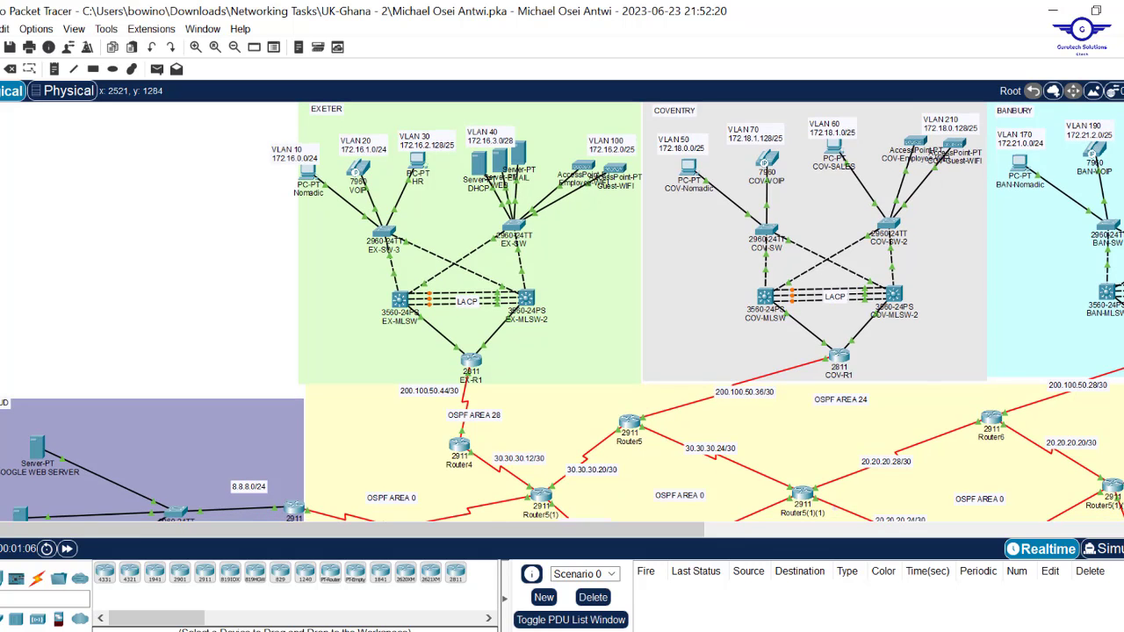
pyautogui.scroll(-10, 562, 312)
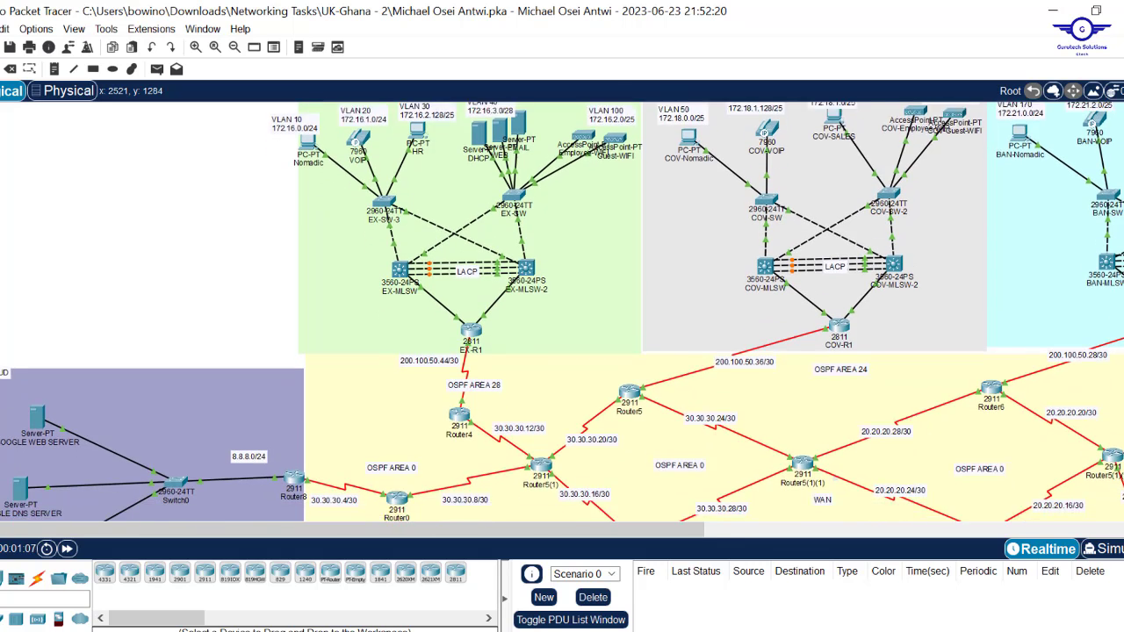
pyautogui.scroll(3, 562, 312)
pyautogui.scroll(3, 562, 312)
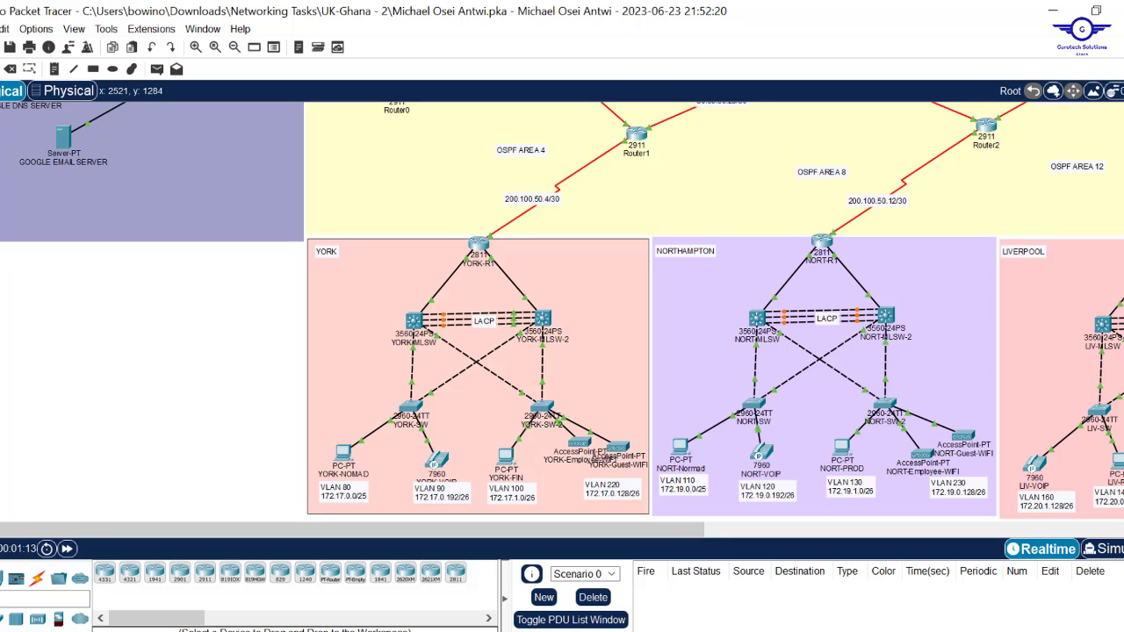
pyautogui.scroll(5, 562, 311)
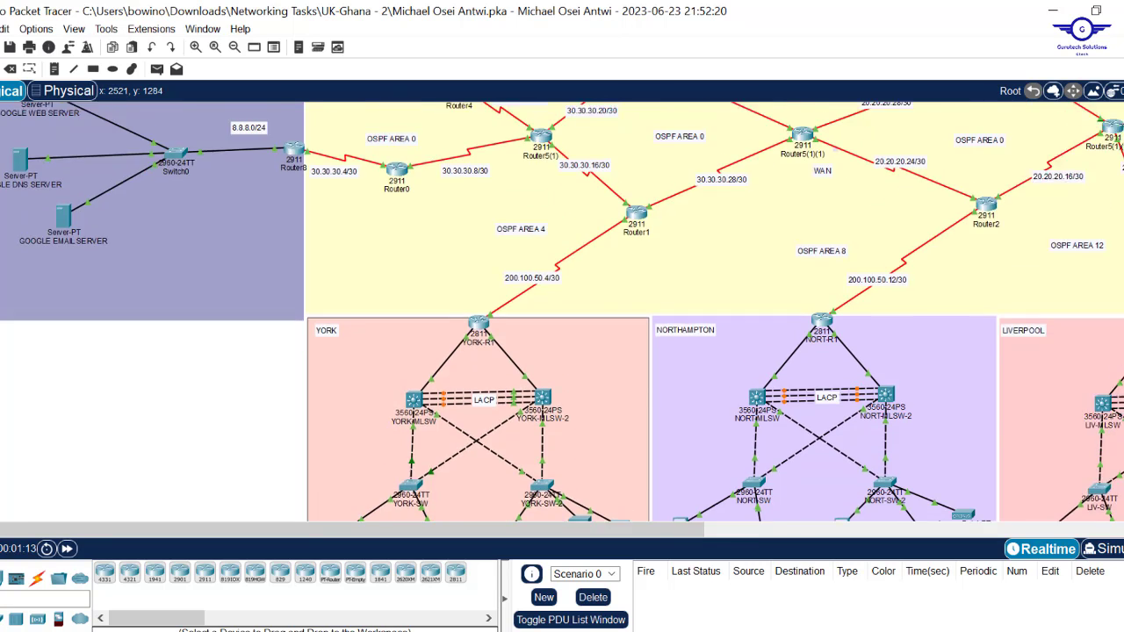
pyautogui.scroll(-3, 561, 311)
pyautogui.scroll(4, 562, 311)
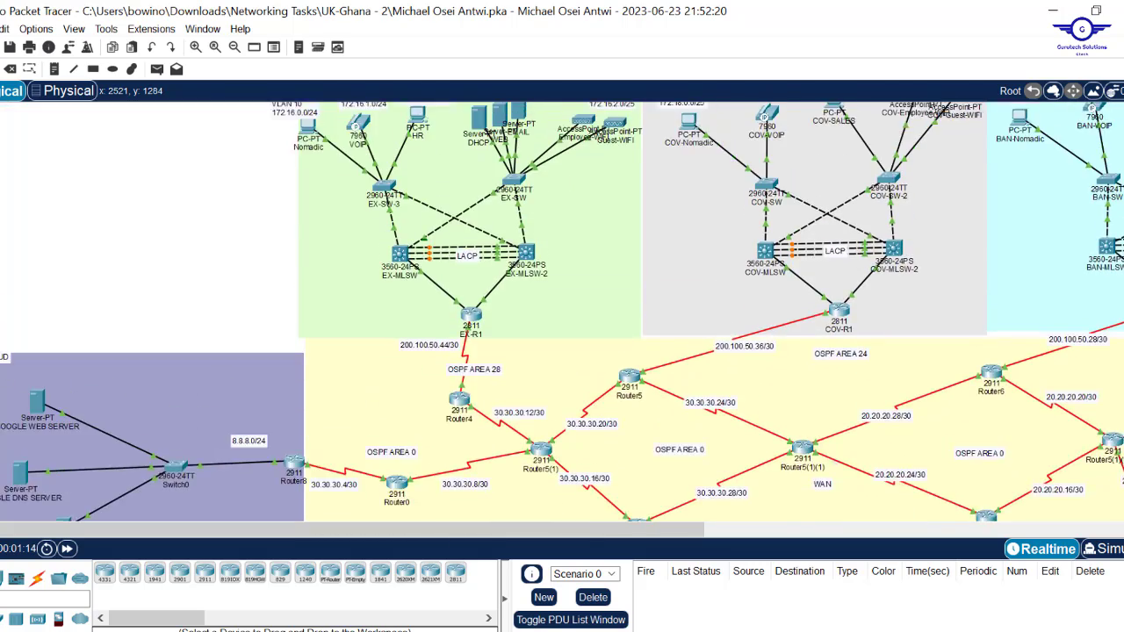
pyautogui.scroll(-8, 562, 311)
pyautogui.scroll(3, 562, 312)
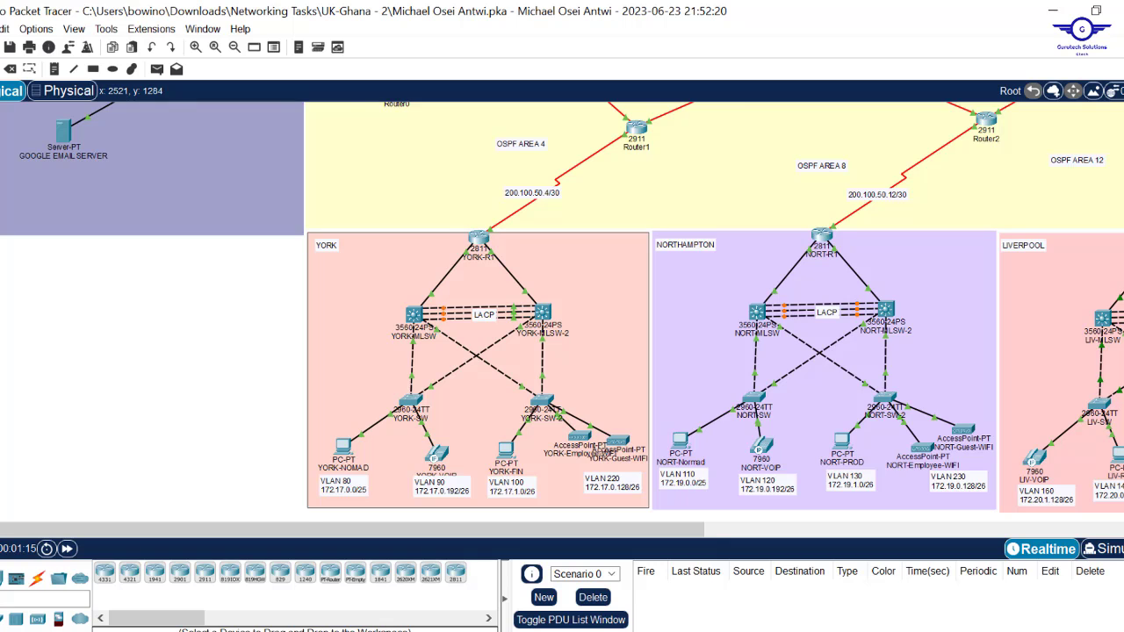
pyautogui.scroll(4, 562, 312)
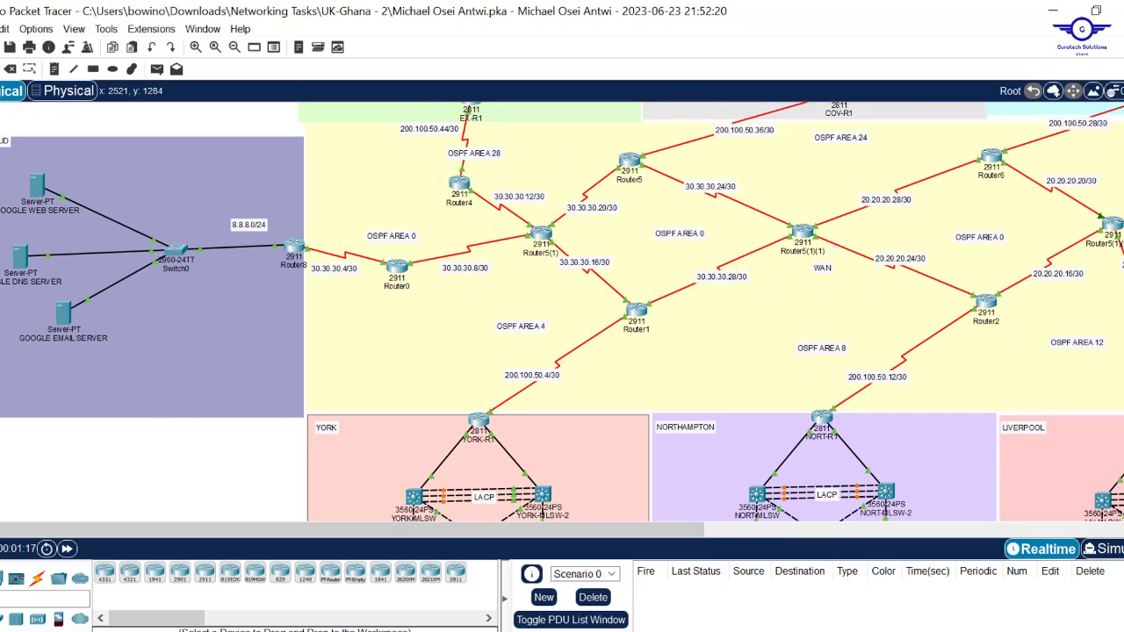
pyautogui.scroll(-4, 562, 312)
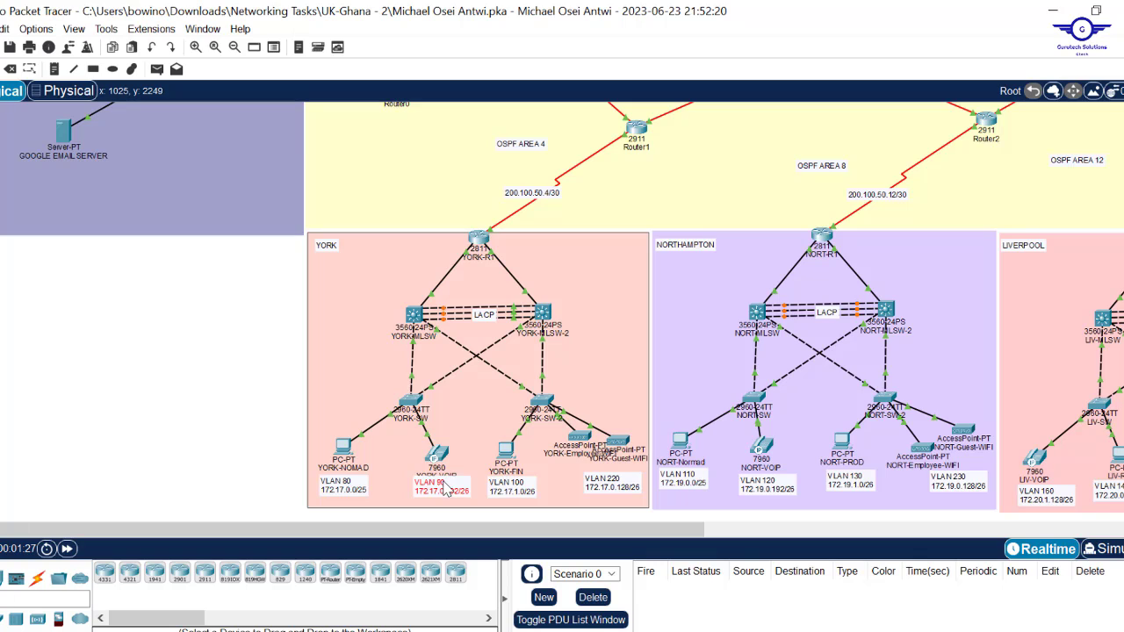
# Move the VLAN 90 label in the York site slightly away from the YORK-VOIP phone's name.
pyautogui.moveTo(444, 484); pyautogui.dragTo(449, 491)
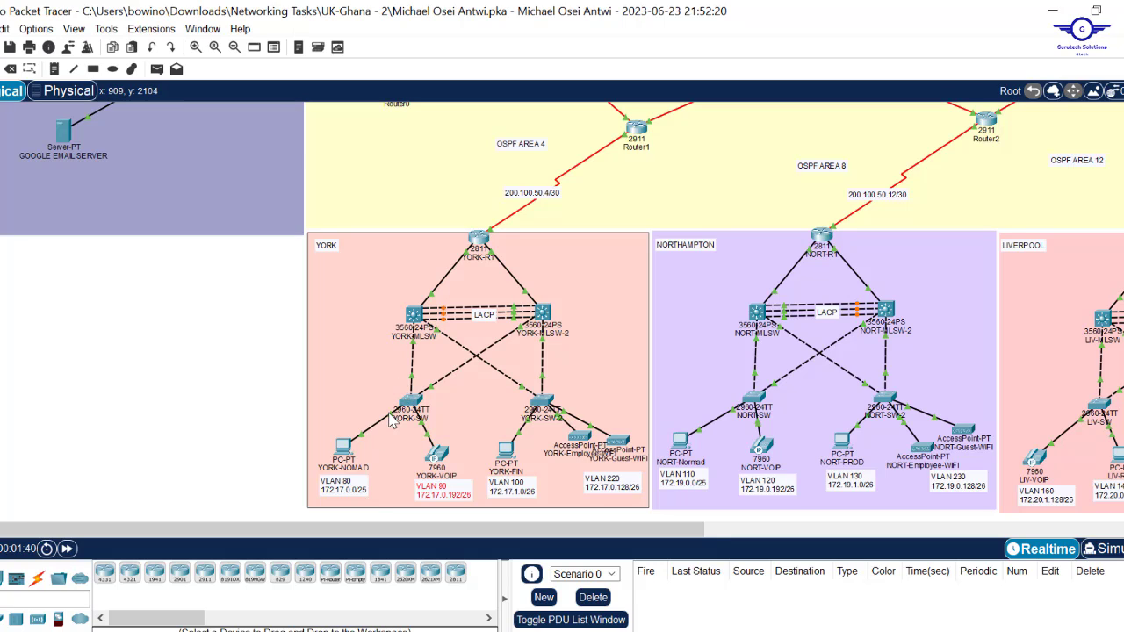
pyautogui.moveTo(392, 420)
pyautogui.moveTo(411, 400)
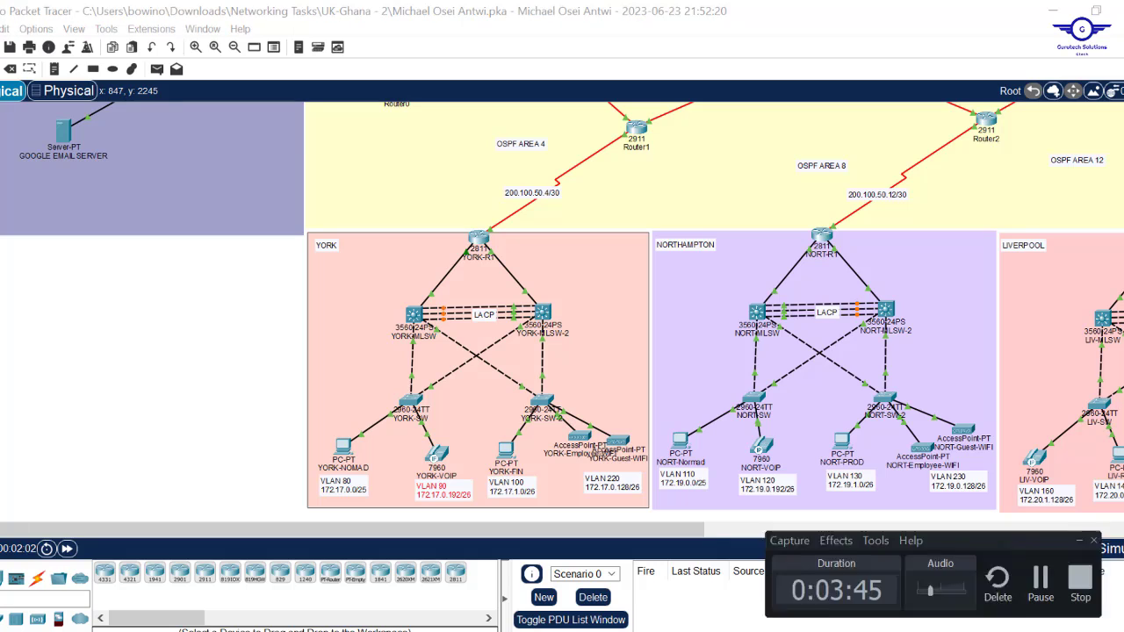
pyautogui.click(1096, 593)
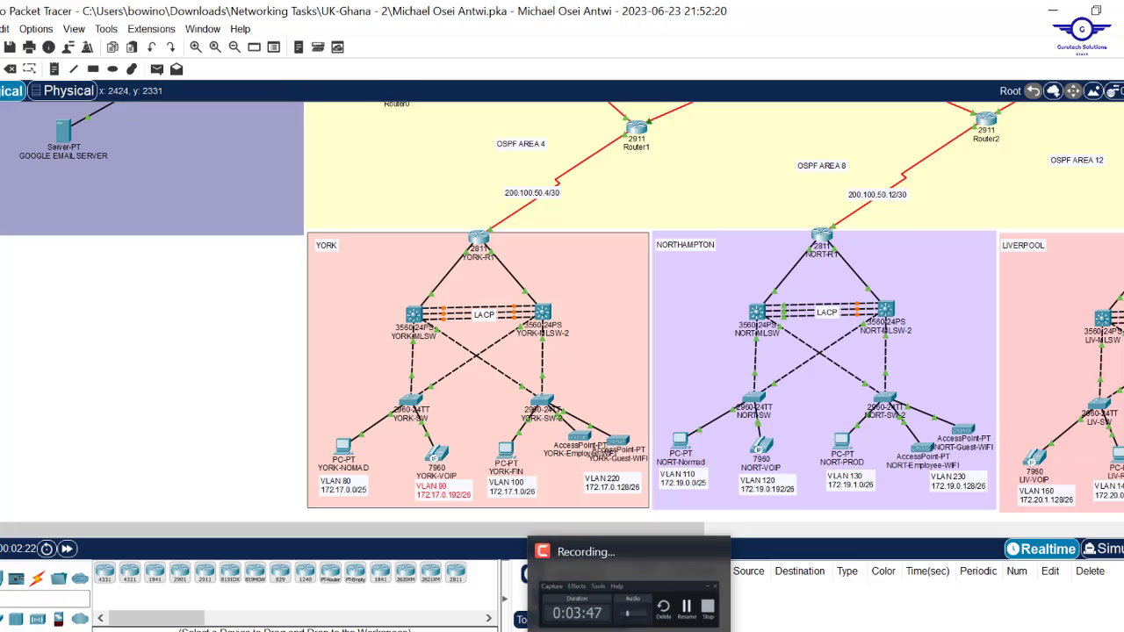
pyautogui.moveTo(632, 564)
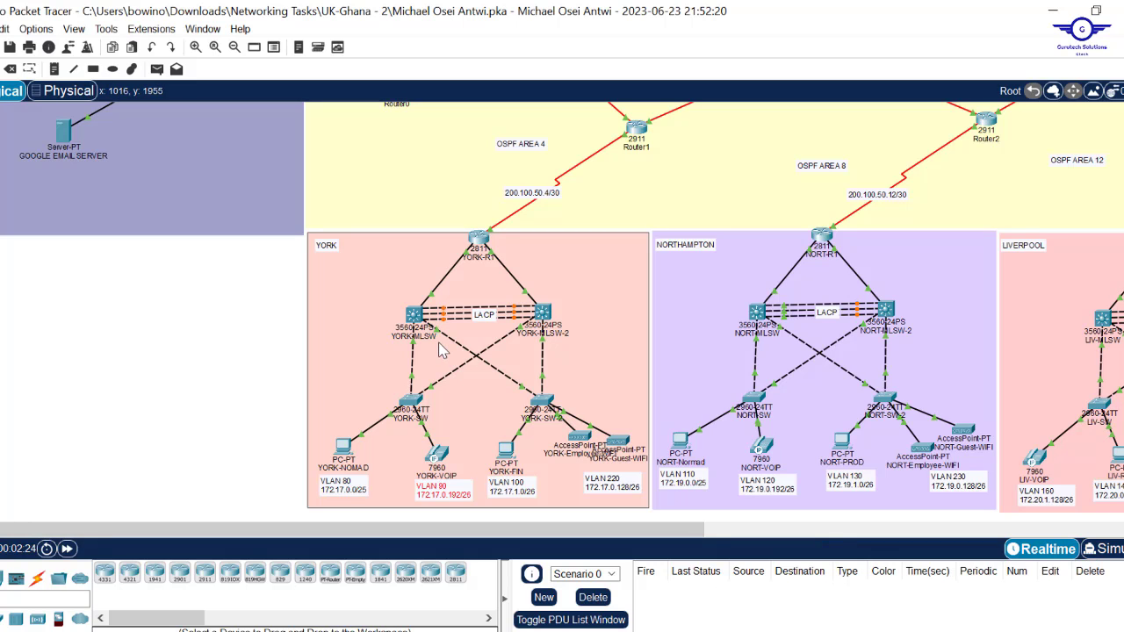
# Open the command line of the YORK-SW switch and enter global configuration mode with en and conf t.
pyautogui.click(413, 401)
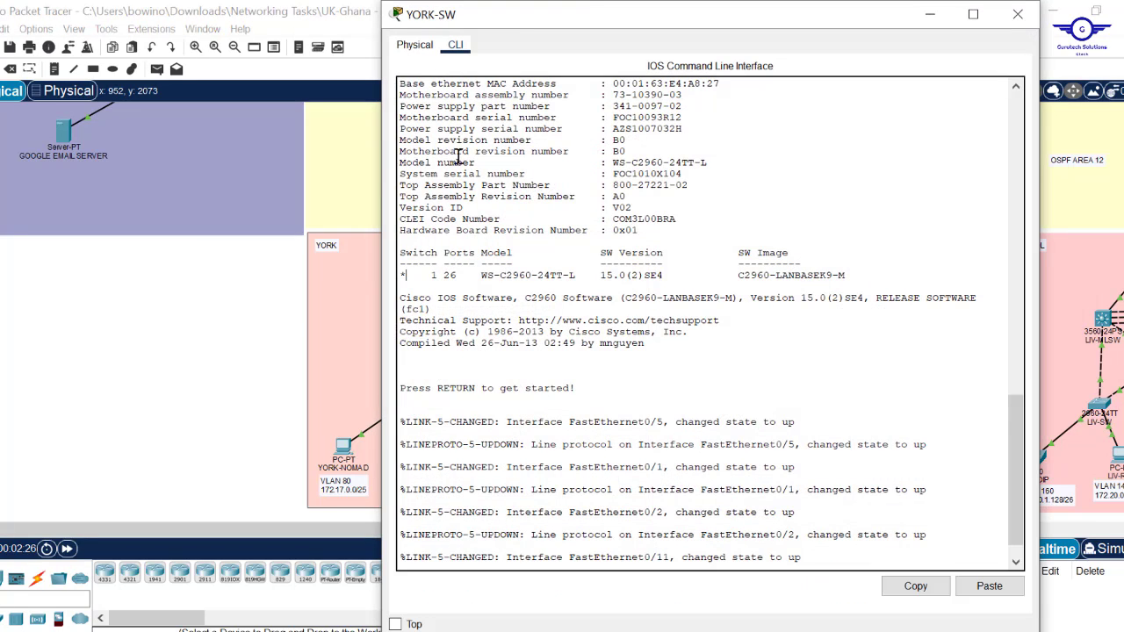
pyautogui.moveTo(590, 6); pyautogui.dragTo(596, 166)
pyautogui.press('Return')
pyautogui.press('Return')
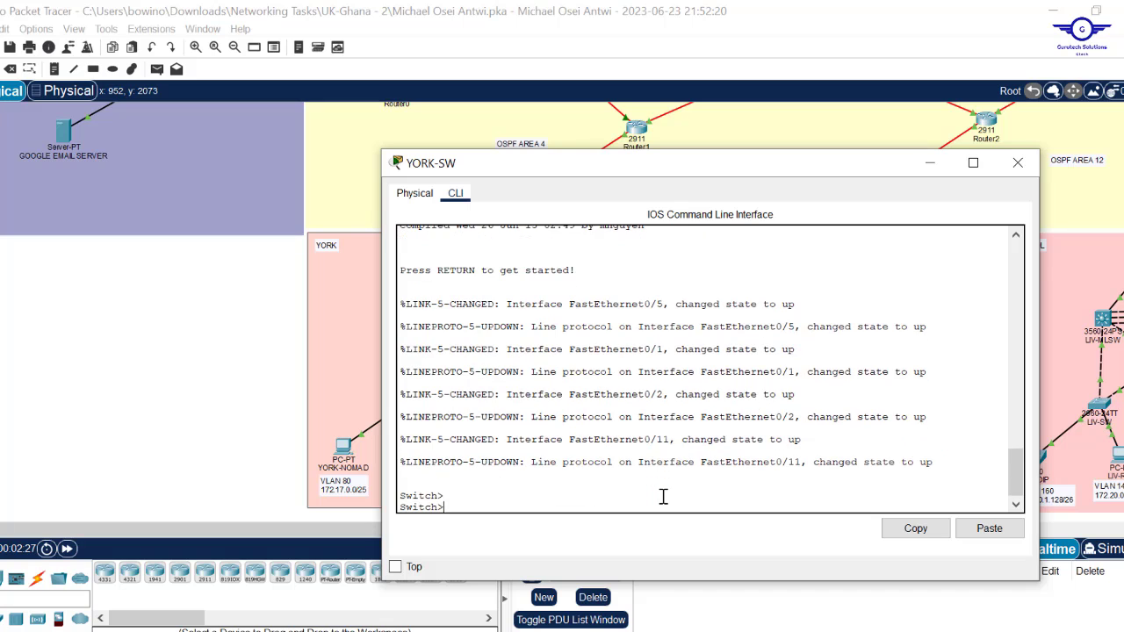
pyautogui.write('en')
pyautogui.press('Return')
pyautogui.press('Return')
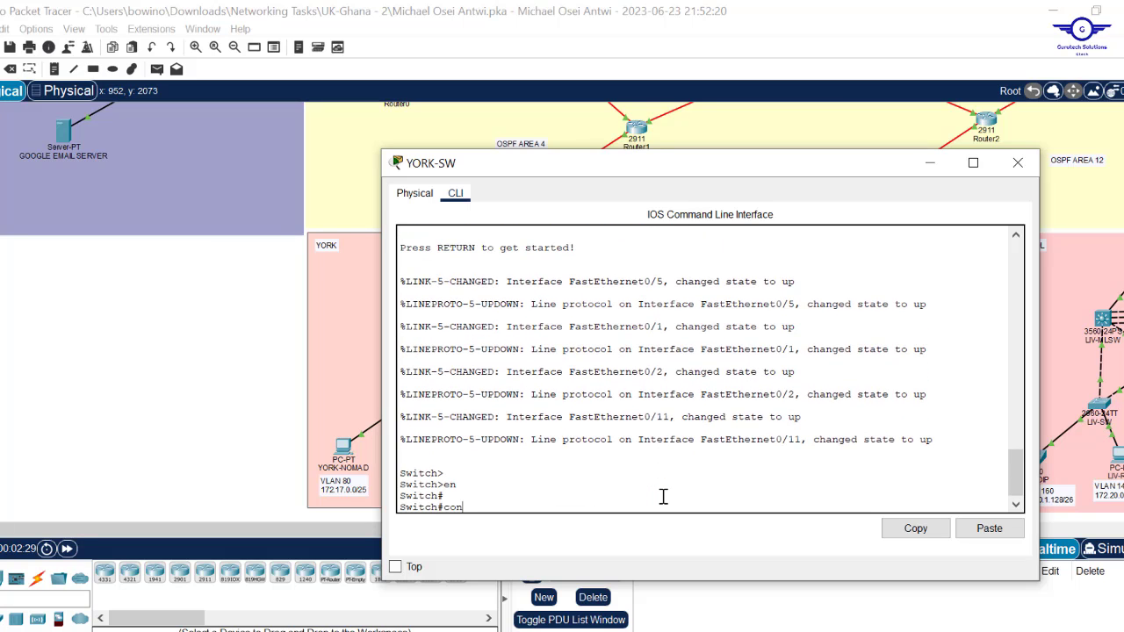
pyautogui.write('conf t')
pyautogui.press('Return')
pyautogui.press('Return')
pyautogui.press('Return')
pyautogui.press('Return')
pyautogui.press('Return')
pyautogui.press('Return')
pyautogui.press('Return')
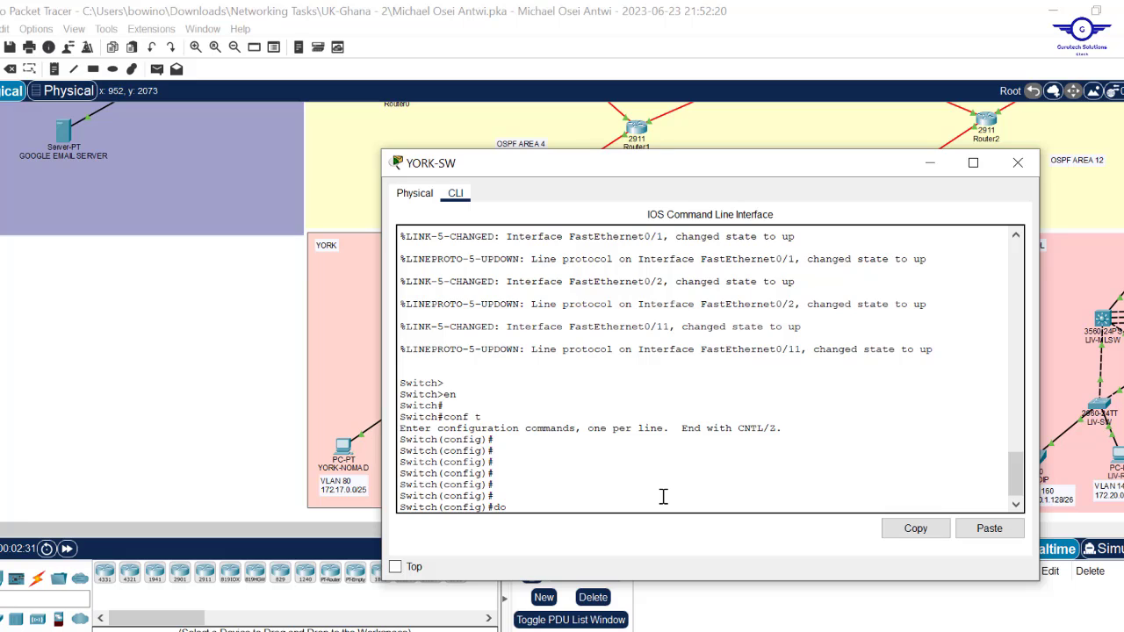
# Run do show vlan on YORK-SW and examine the ports assigned to VLAN 80, VLAN 90 and the default VLAN.
pyautogui.write('do show vla')
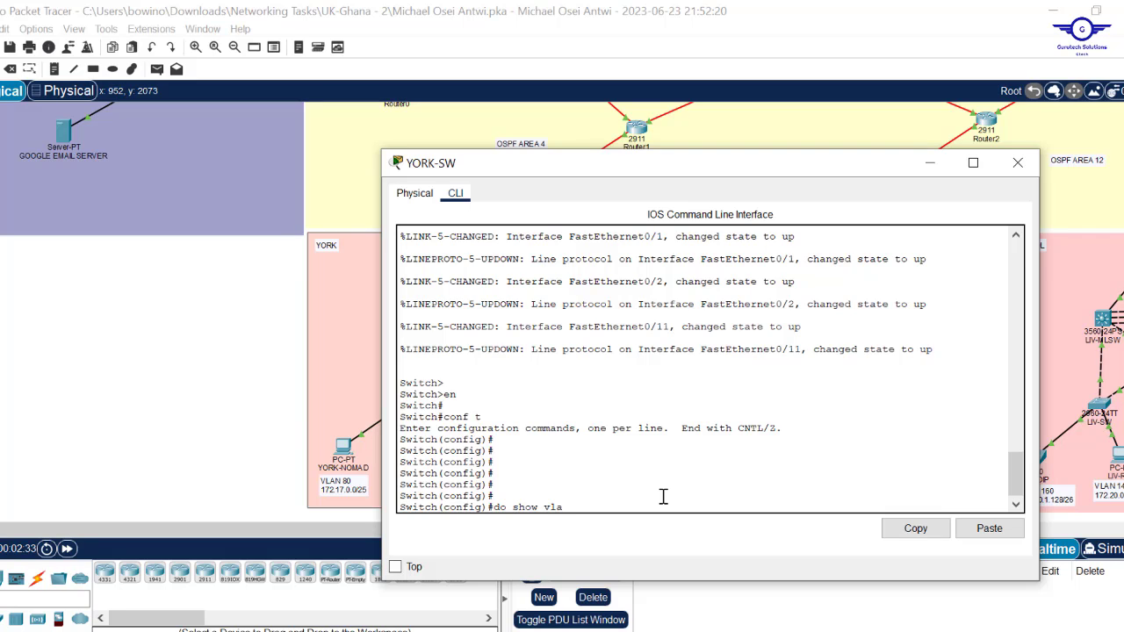
pyautogui.write('n')
pyautogui.press('Return')
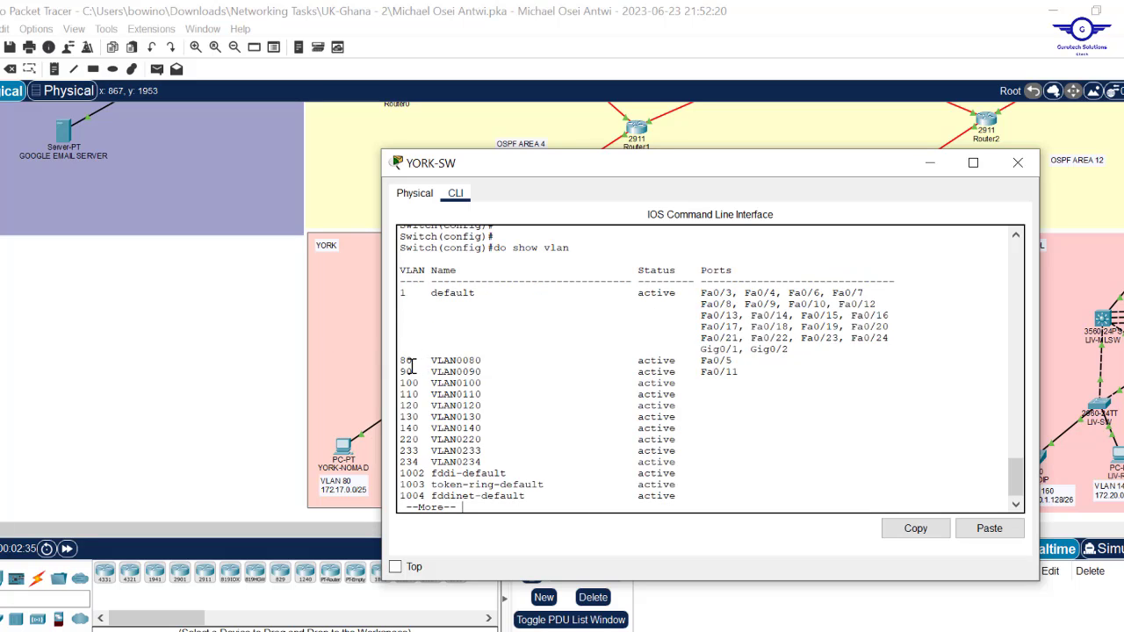
pyautogui.moveTo(491, 164); pyautogui.dragTo(715, 180)
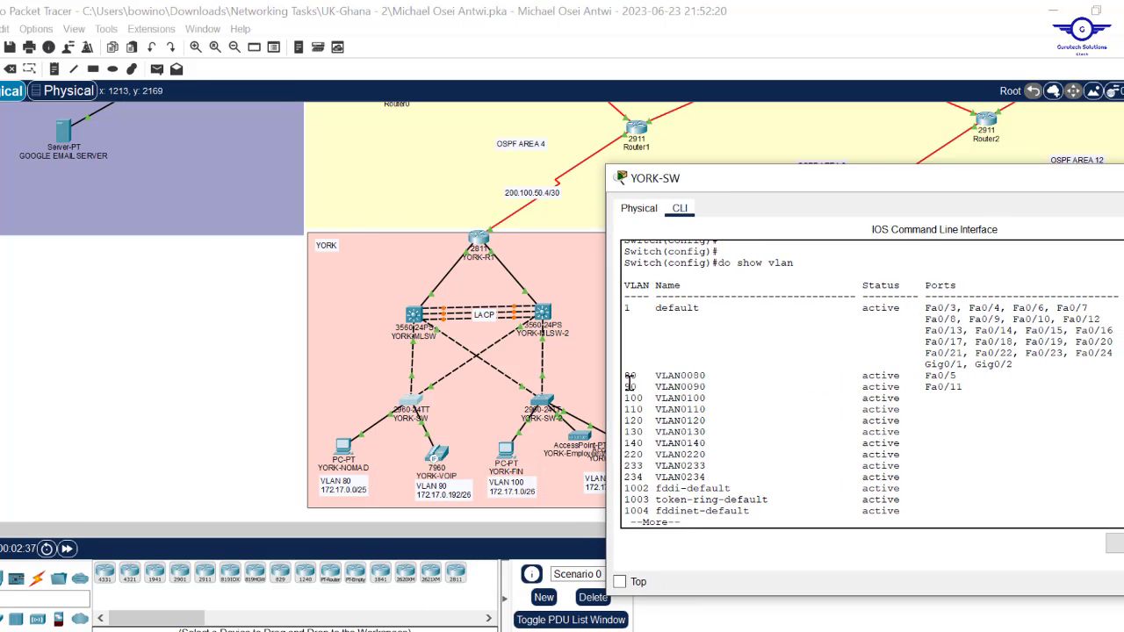
pyautogui.moveTo(626, 376); pyautogui.dragTo(594, 363)
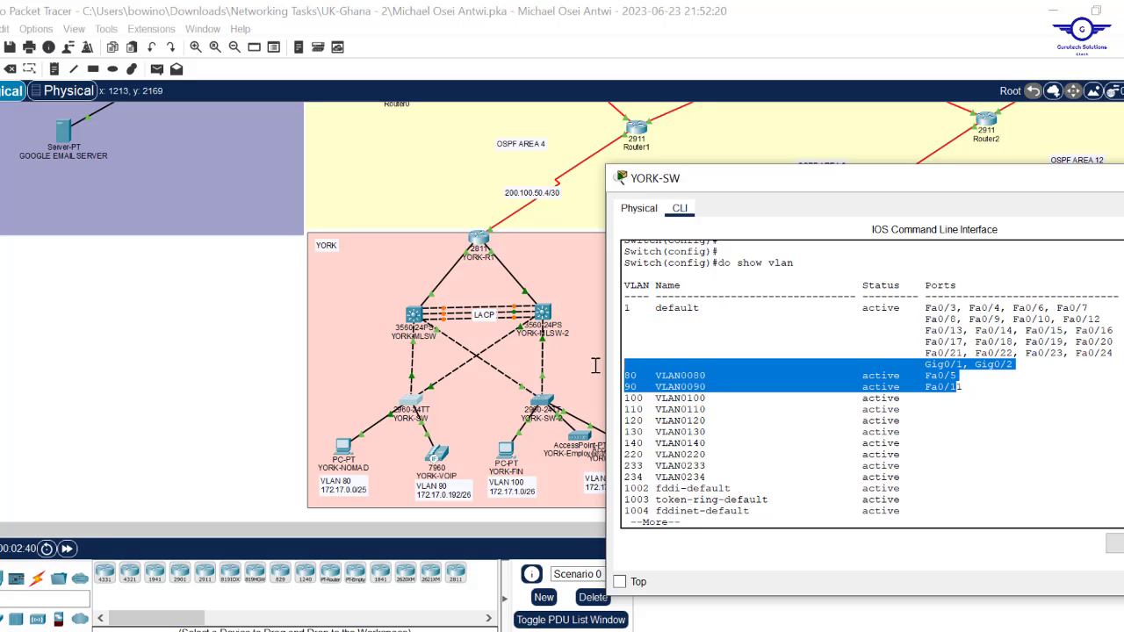
pyautogui.click(955, 399)
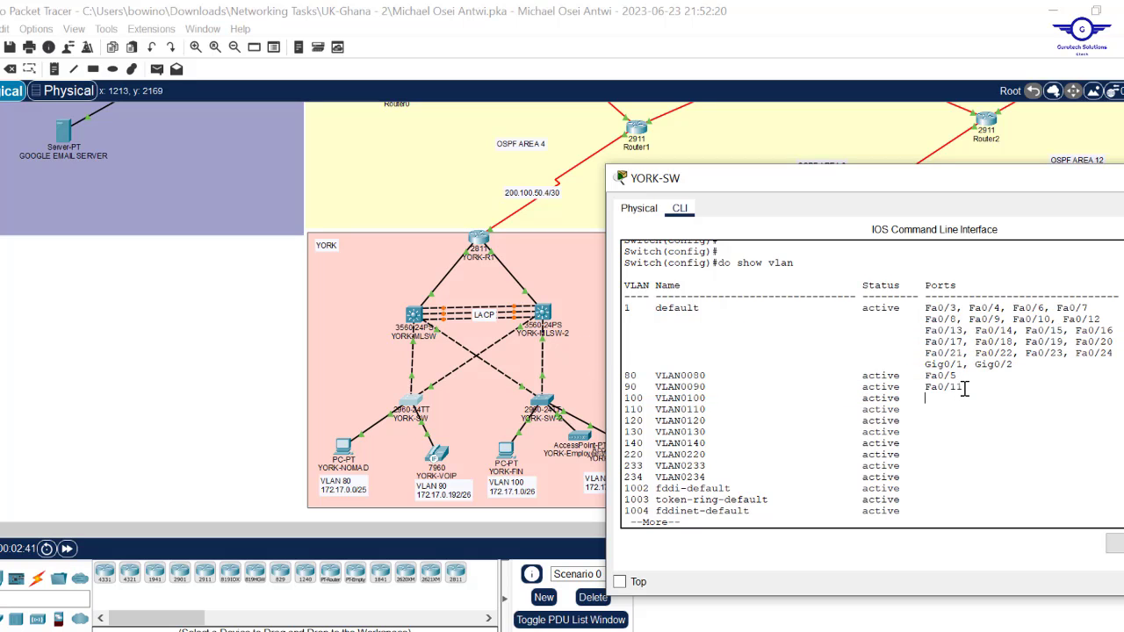
pyautogui.moveTo(963, 388); pyautogui.dragTo(925, 311)
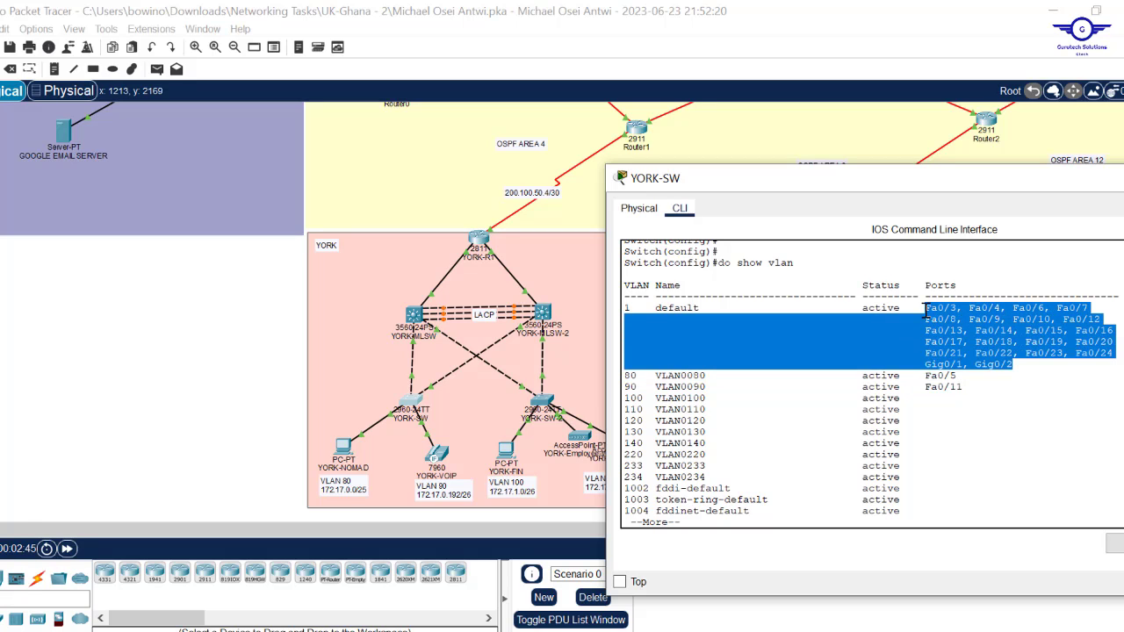
# Examine the default VLAN 1 entry on YORK-SW and page through the rest of the VLAN listing.
pyautogui.moveTo(629, 316); pyautogui.dragTo(626, 312)
pyautogui.click(623, 309)
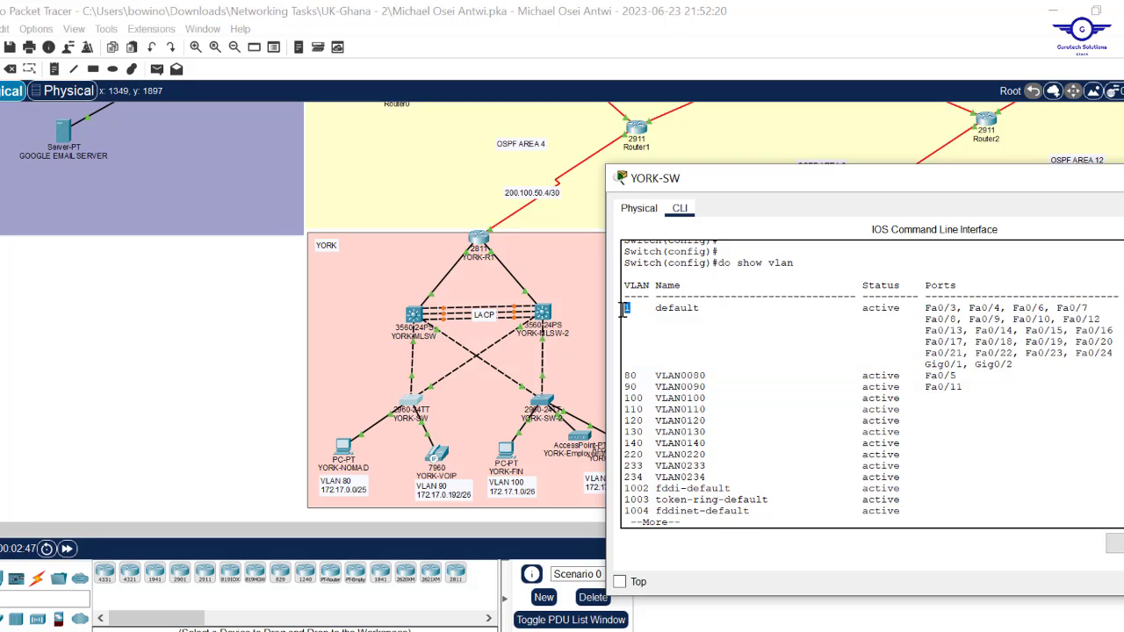
pyautogui.click(819, 420)
pyautogui.press('space')
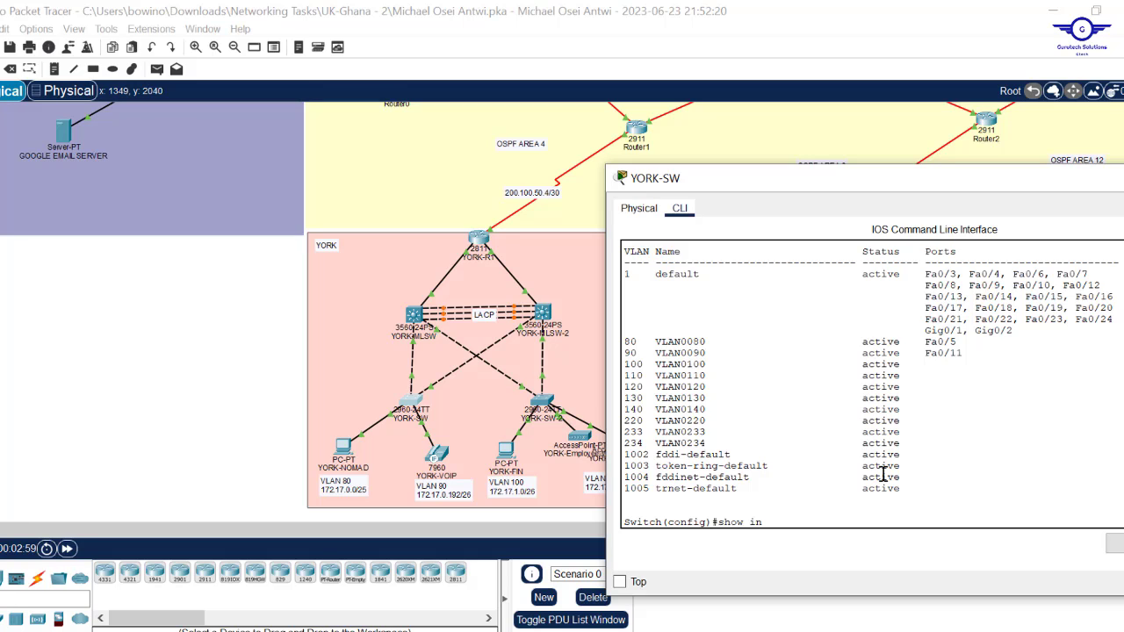
# Run do show int trunk on YORK-SW, examine the mode, status and native VLAN of the trunk ports, and close the switch window.
pyautogui.write('show int trunk')
pyautogui.press('Return')
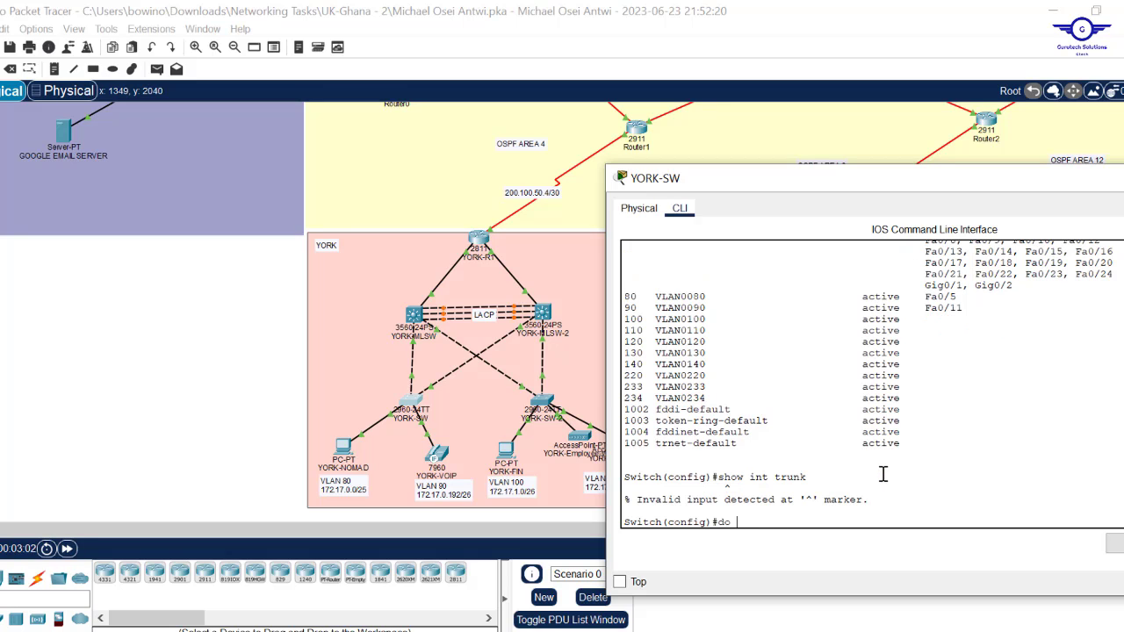
pyautogui.write('do show int trunk')
pyautogui.press('Return')
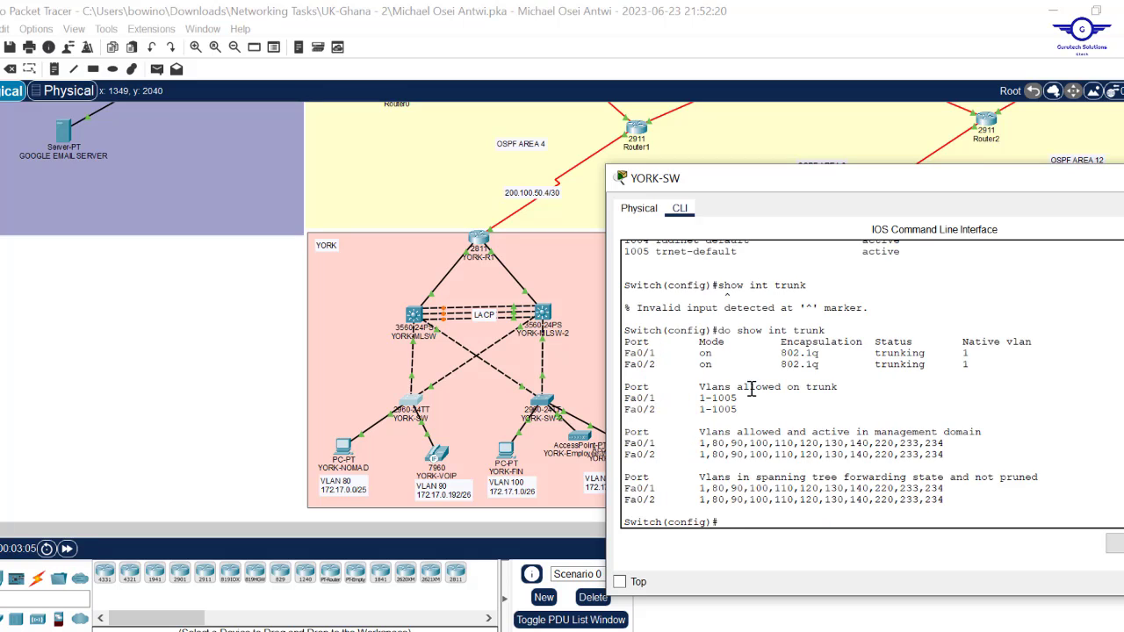
pyautogui.moveTo(625, 354); pyautogui.dragTo(977, 365)
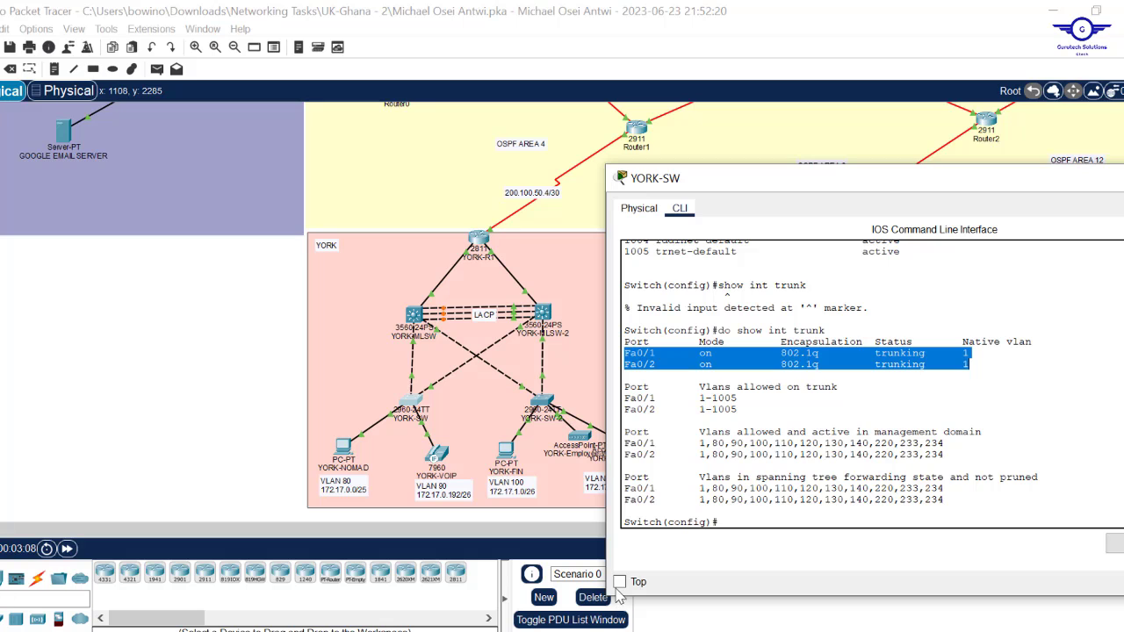
pyautogui.scroll(7, 619, 589)
pyautogui.press('super+Right')
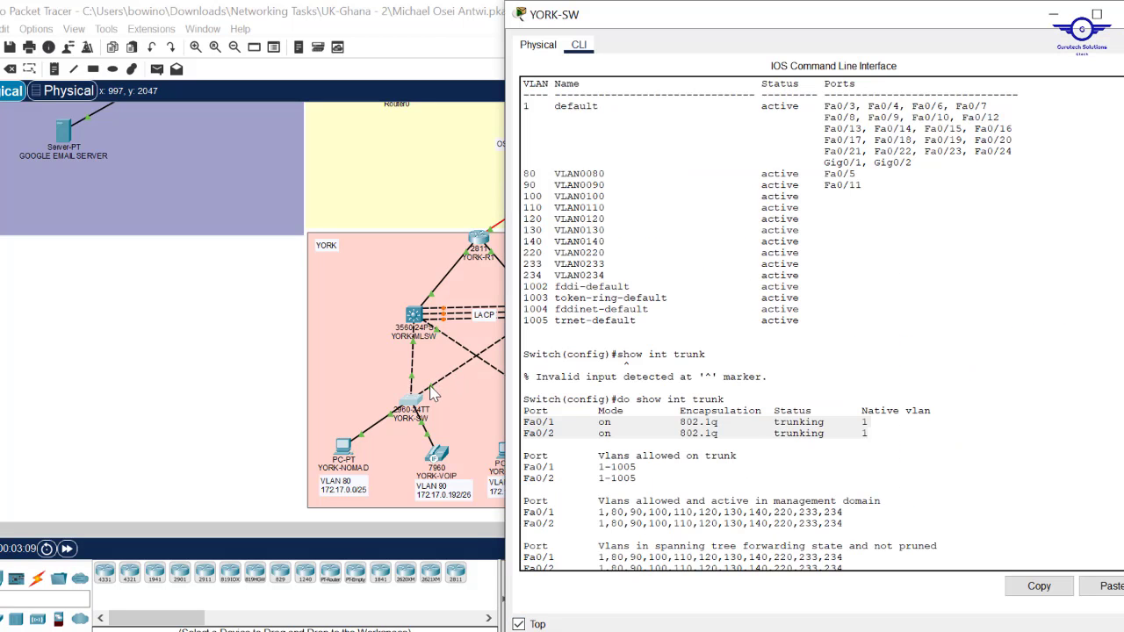
pyautogui.click(221, 379)
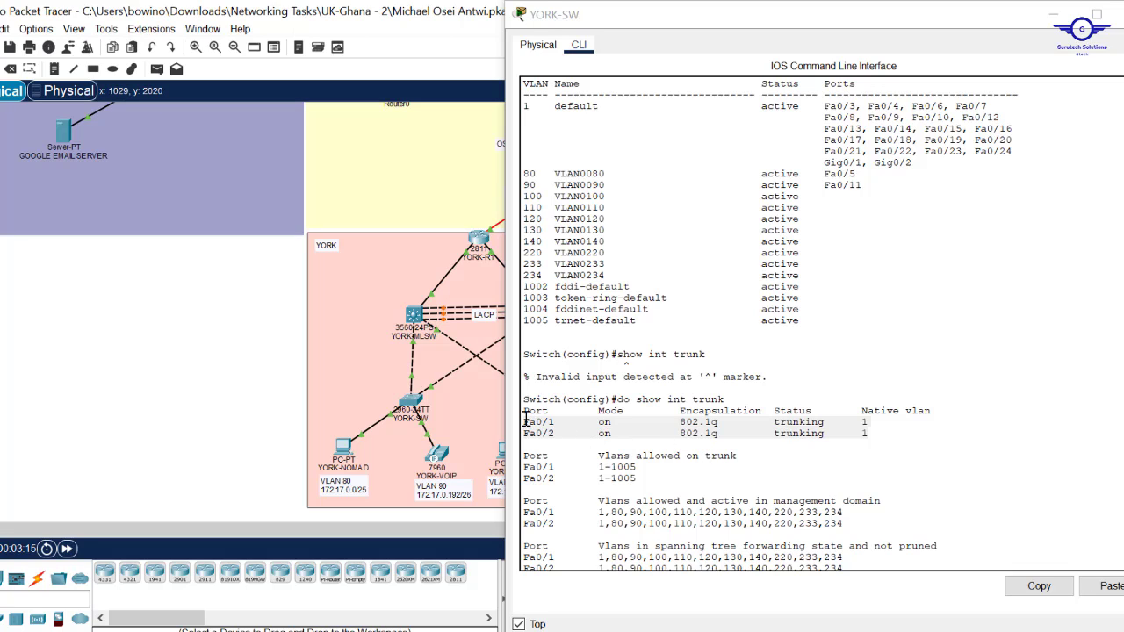
pyautogui.moveTo(525, 420); pyautogui.dragTo(868, 433)
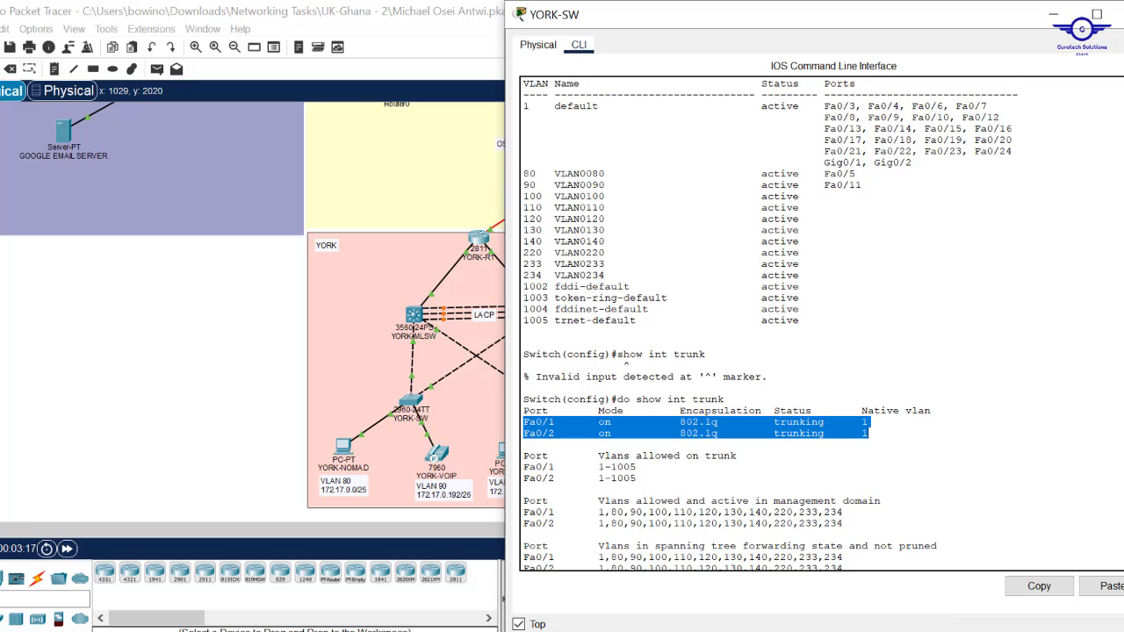
pyautogui.click(1116, 12)
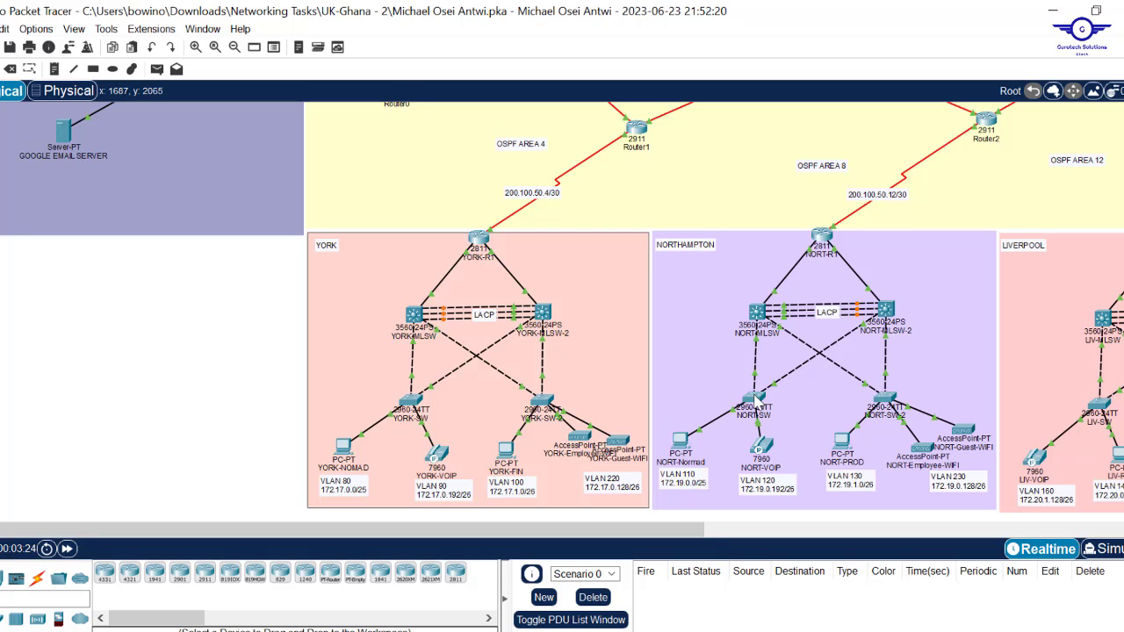
# Open the command line of the YORK-SW-2 switch and enter privileged mode with en.
pyautogui.moveTo(771, 407)
pyautogui.click(541, 400)
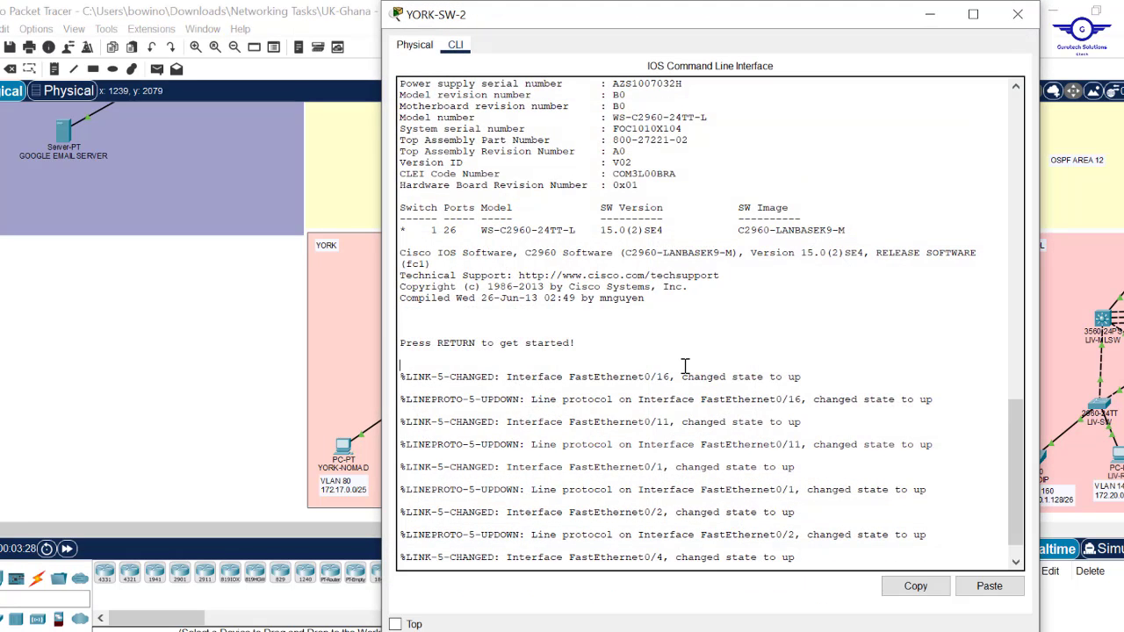
pyautogui.press('Return')
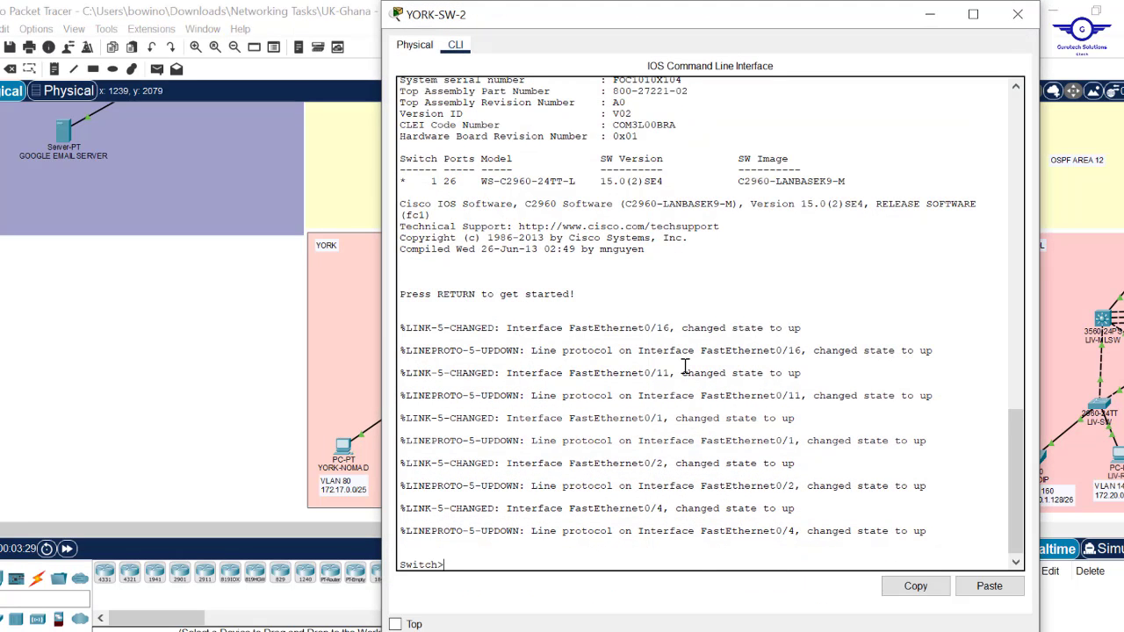
pyautogui.write('en show start')
pyautogui.press('Return')
pyautogui.press('Return')
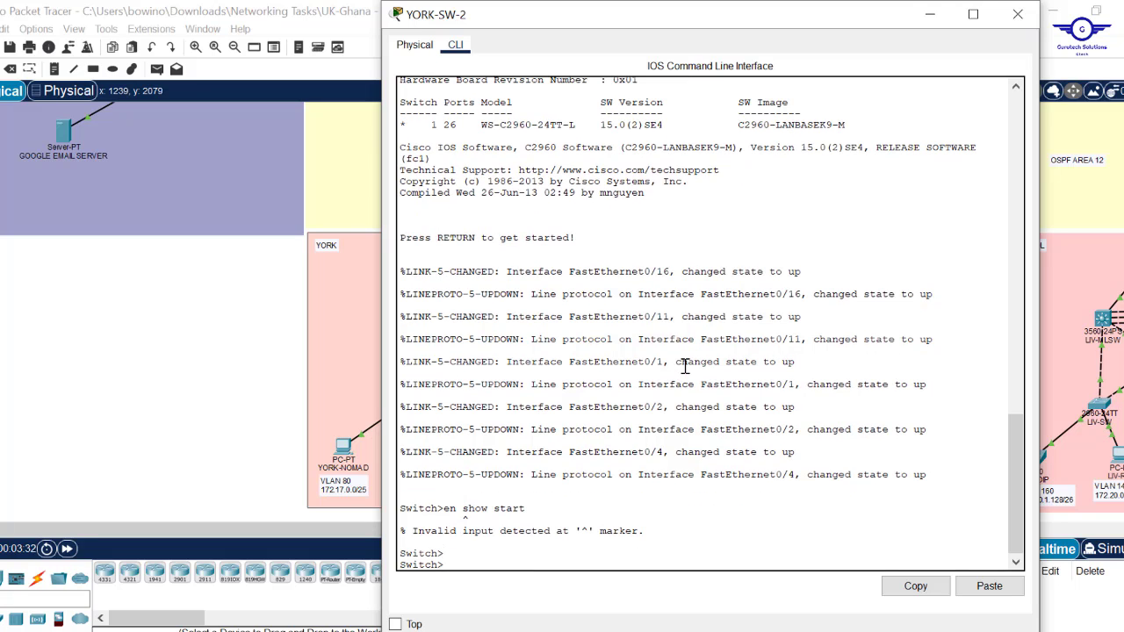
pyautogui.write('en')
pyautogui.press('Return')
pyautogui.press('Return')
pyautogui.press('Return')
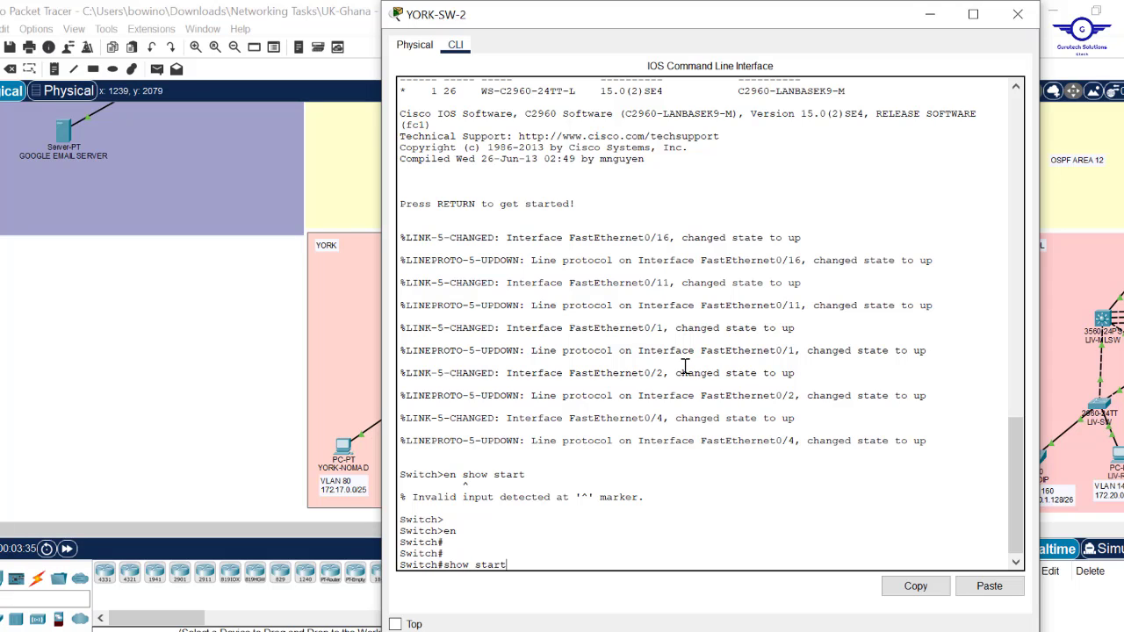
# Run show start on YORK-SW-2 and examine the switchport settings of FastEthernet0/1, FastEthernet0/2 and FastEthernet0/4.
pyautogui.write('show start')
pyautogui.press('Return')
pyautogui.press('Return')
pyautogui.press('Return')
pyautogui.press('Return')
pyautogui.press('Return')
pyautogui.press('Return')
pyautogui.press('Return')
pyautogui.press('Return')
pyautogui.press('Return')
pyautogui.press('Return')
pyautogui.press('Return')
pyautogui.press('Return')
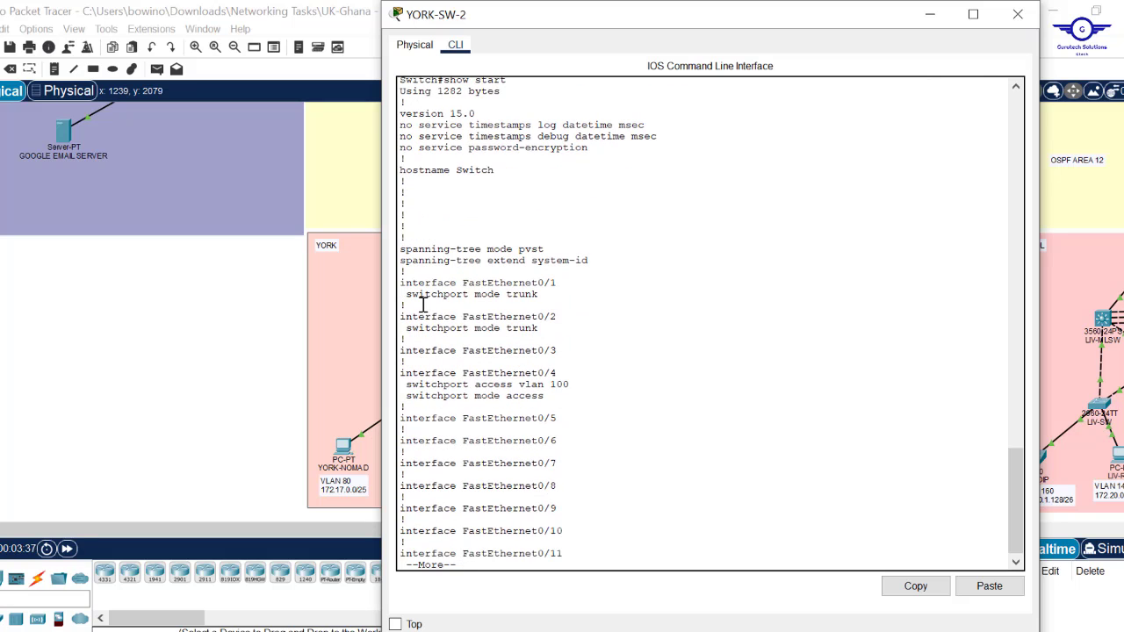
pyautogui.moveTo(400, 283); pyautogui.dragTo(551, 328)
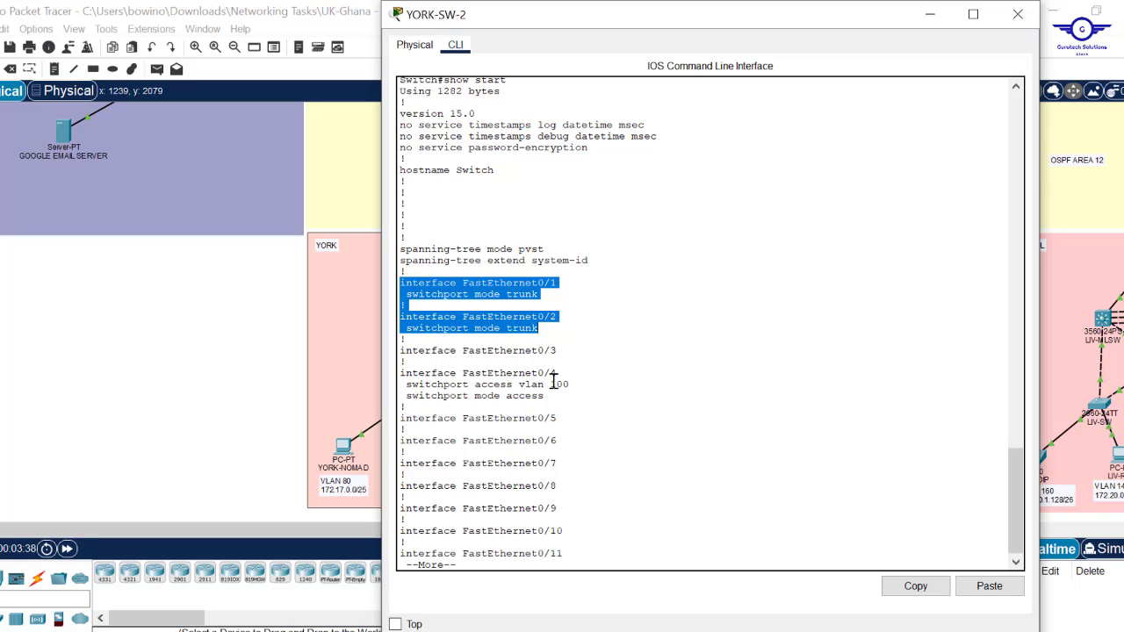
pyautogui.moveTo(553, 399); pyautogui.dragTo(376, 362)
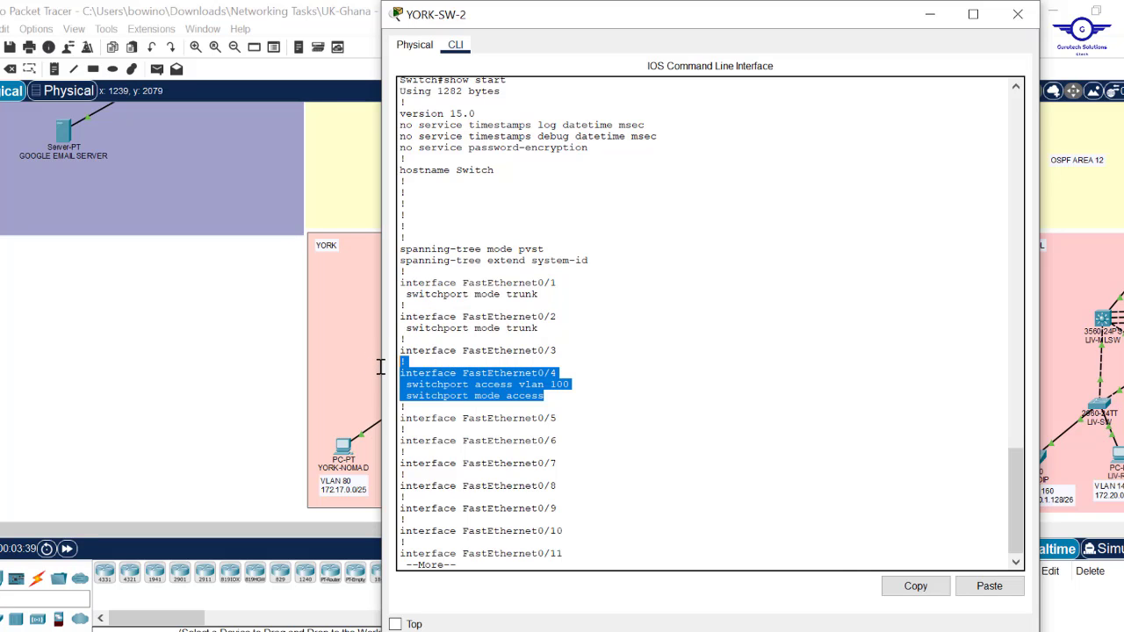
pyautogui.click(140, 373)
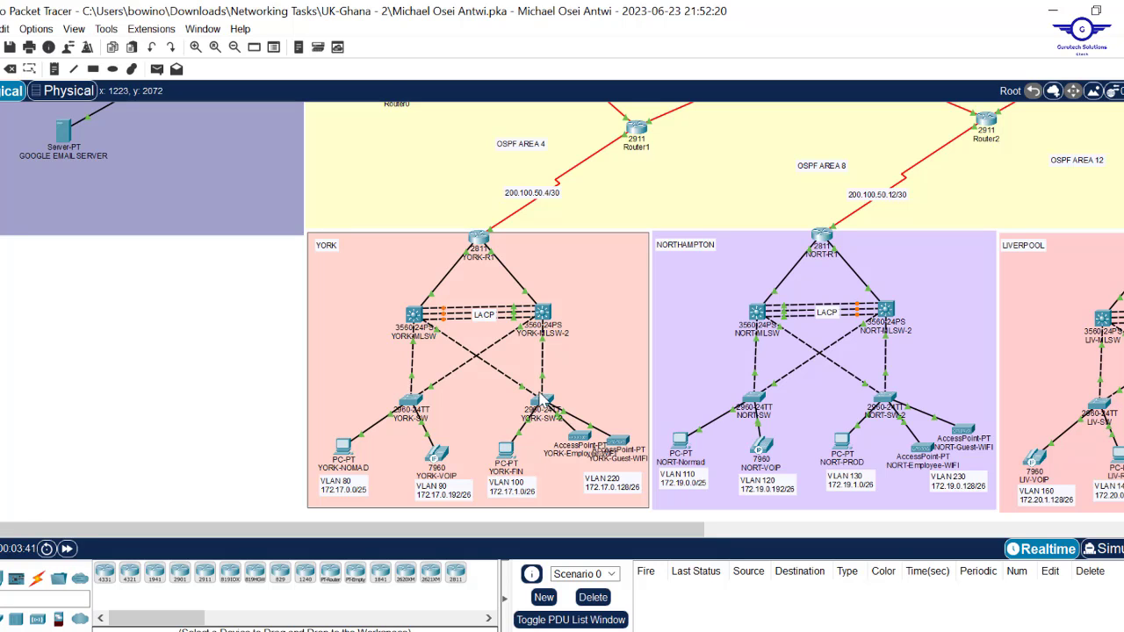
# Page further through the YORK-SW-2 startup configuration and examine the access VLAN settings of FastEthernet0/11.
pyautogui.click(543, 399)
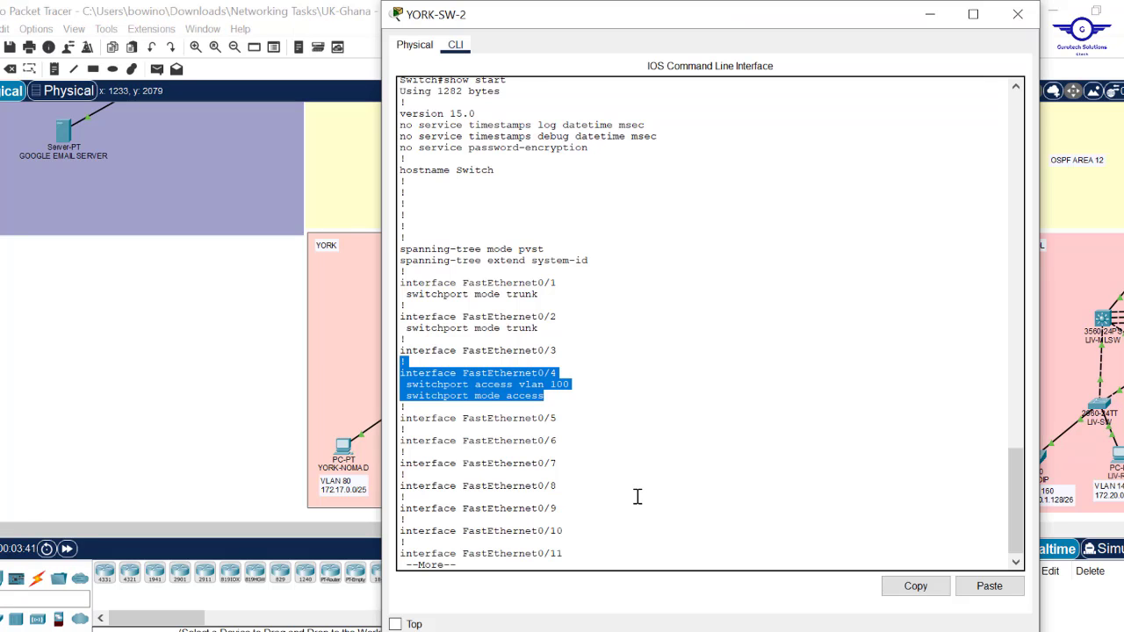
pyautogui.press('Return')
pyautogui.press('Return')
pyautogui.press('Return')
pyautogui.press('Return')
pyautogui.press('Return')
pyautogui.press('Return')
pyautogui.press('Return')
pyautogui.press('Return')
pyautogui.press('Return')
pyautogui.press('Return')
pyautogui.press('Return')
pyautogui.press('Return')
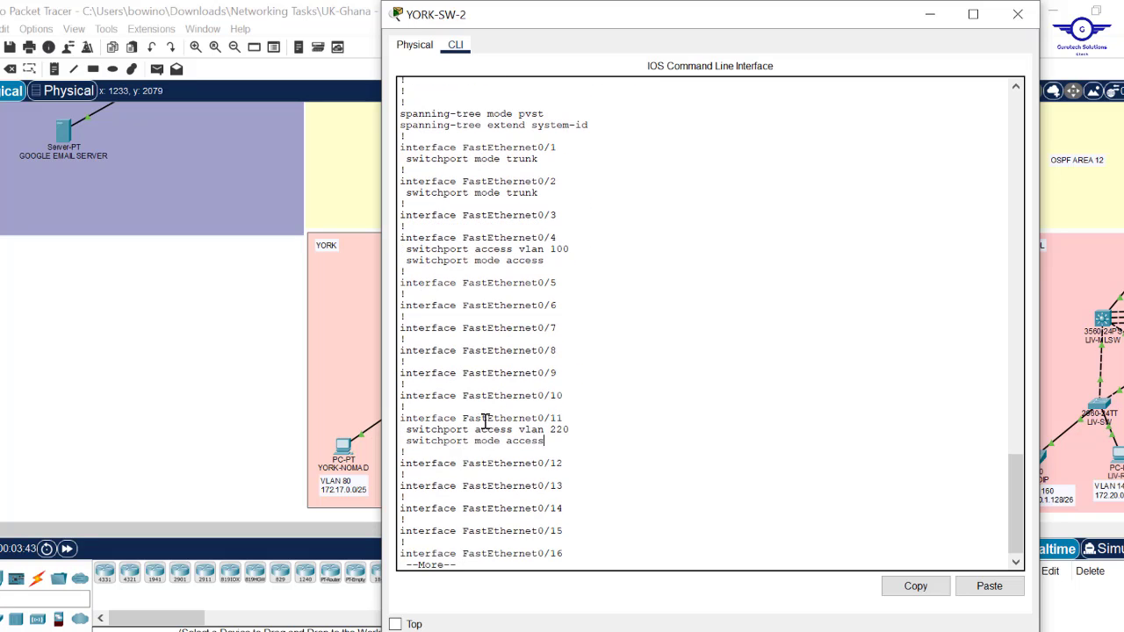
pyautogui.moveTo(545, 441); pyautogui.dragTo(409, 405)
pyautogui.click(154, 381)
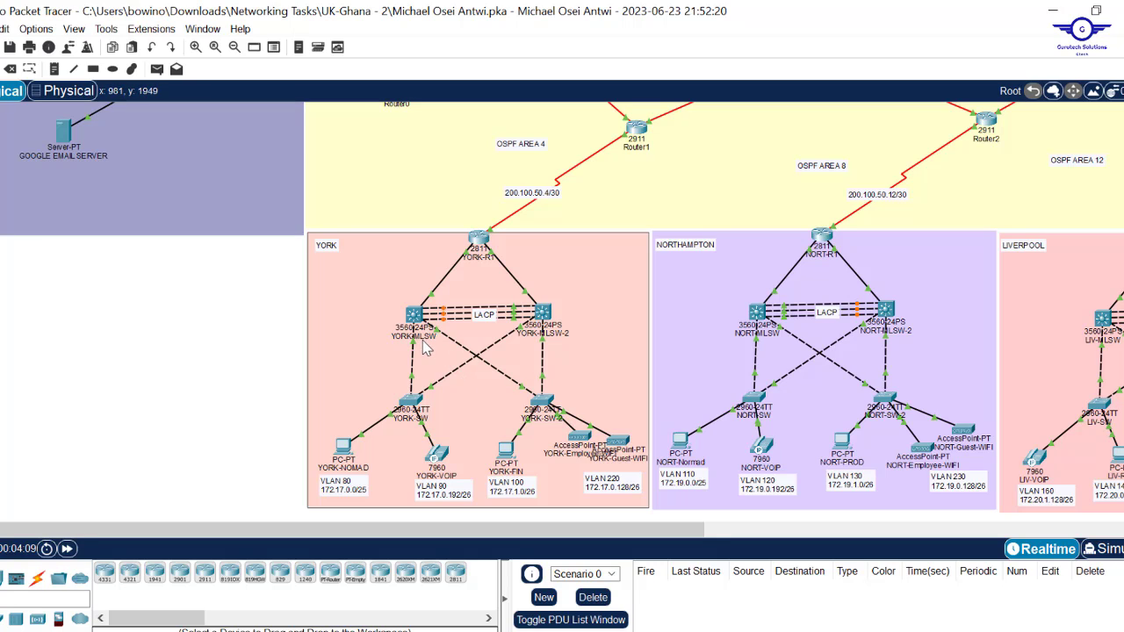
# Open the command line of the YORK-MLSW multilayer switch and enter privileged mode with en.
pyautogui.moveTo(415, 349)
pyautogui.moveTo(439, 331)
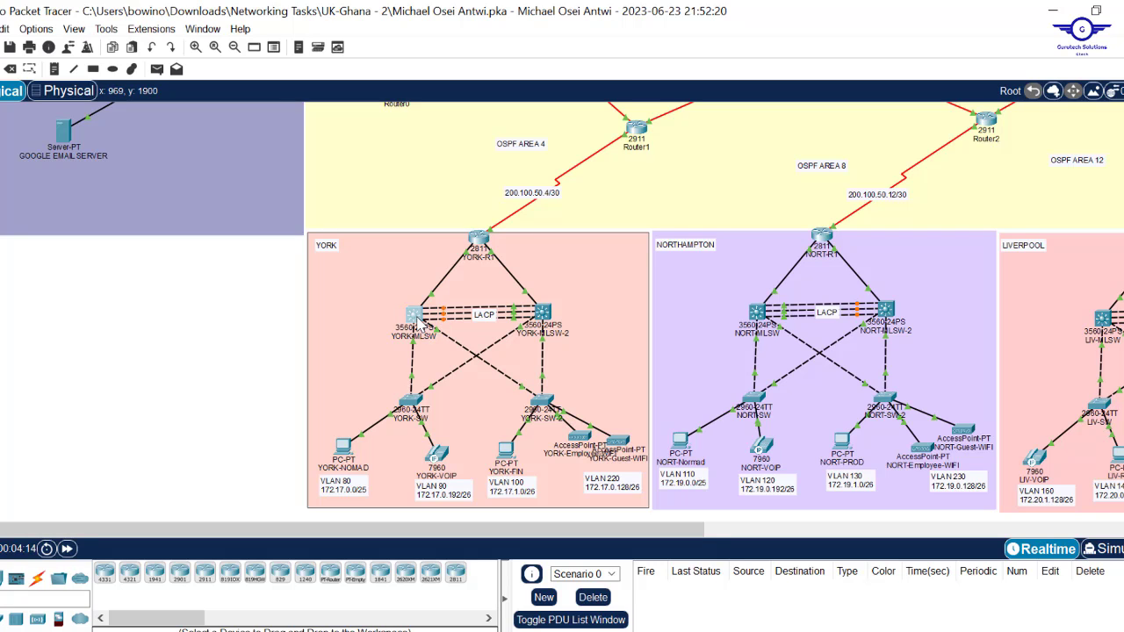
pyautogui.click(416, 318)
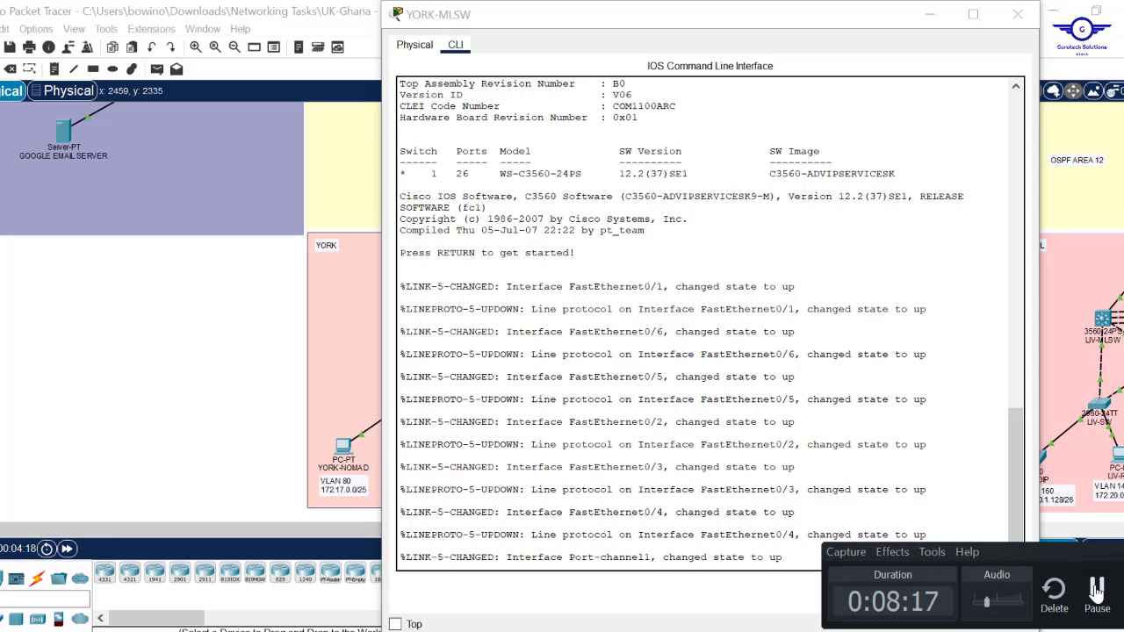
pyautogui.click(1096, 593)
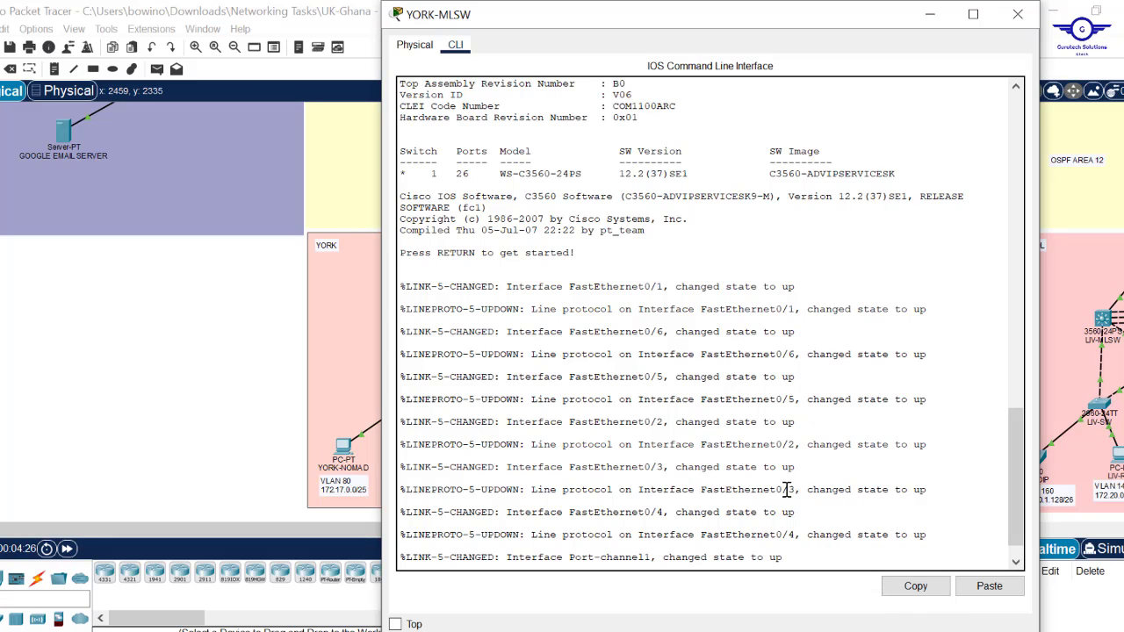
pyautogui.press('Return')
pyautogui.press('Return')
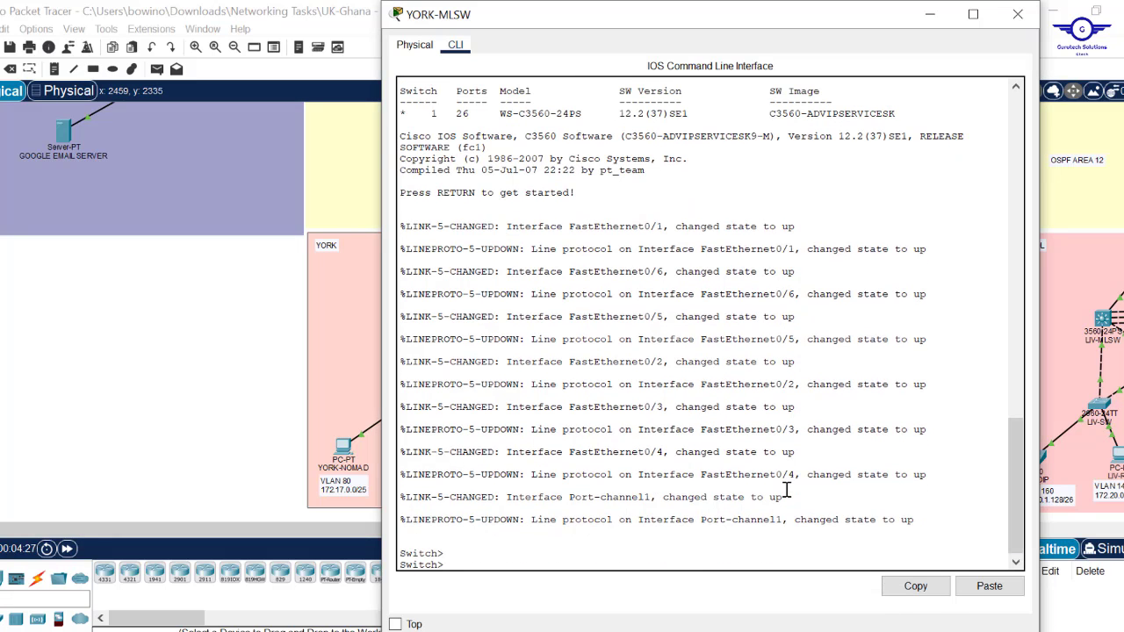
pyautogui.write('en')
pyautogui.press('Return')
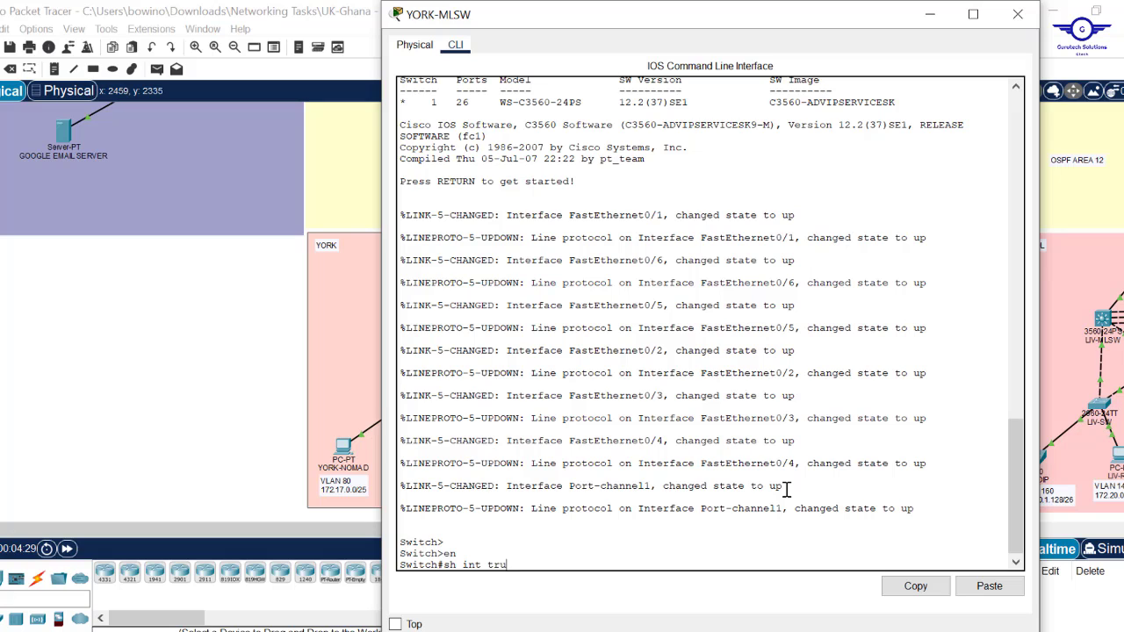
# Run sh int trunk on YORK-MLSW and examine the trunk ports' mode, encapsulation, status and native VLAN.
pyautogui.write('sh int trunk')
pyautogui.press('Return')
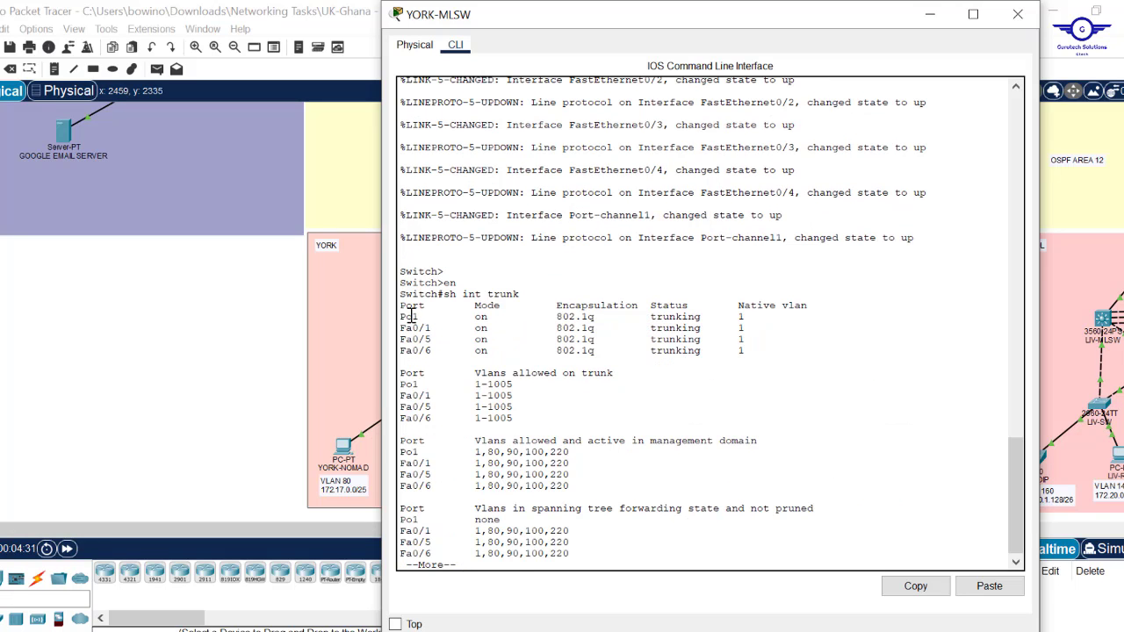
pyautogui.moveTo(403, 315); pyautogui.dragTo(762, 361)
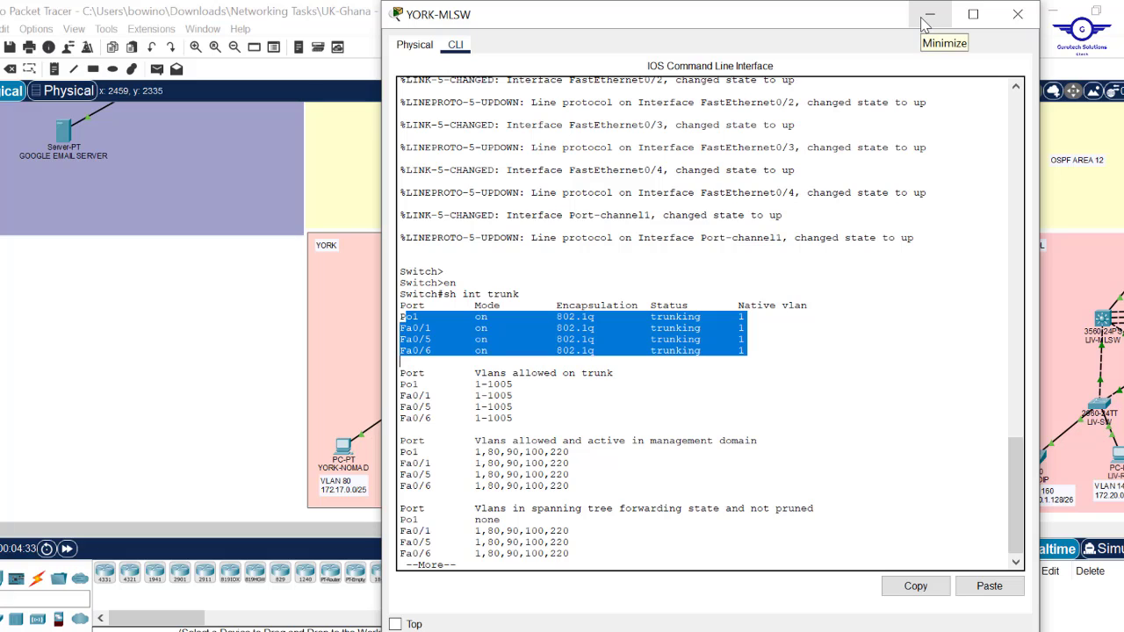
pyautogui.click(214, 331)
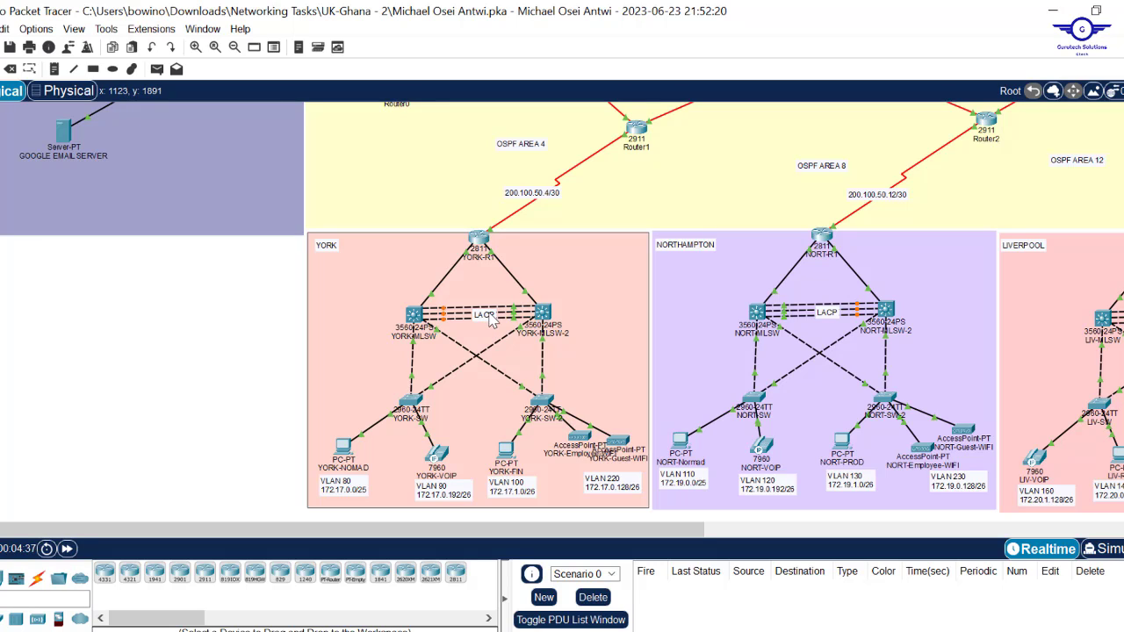
# Finish the trunk listing on YORK-MLSW, run sh etherchannel and examine the group state, port count and protocol.
pyautogui.click(416, 318)
pyautogui.click(526, 485)
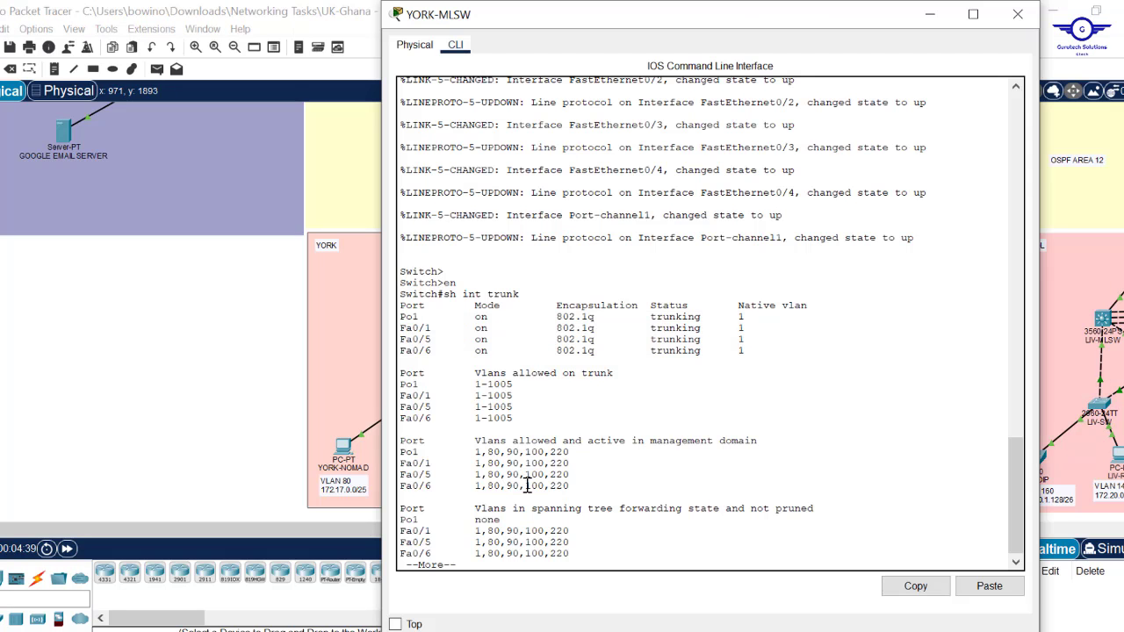
pyautogui.press('space')
pyautogui.write('s')
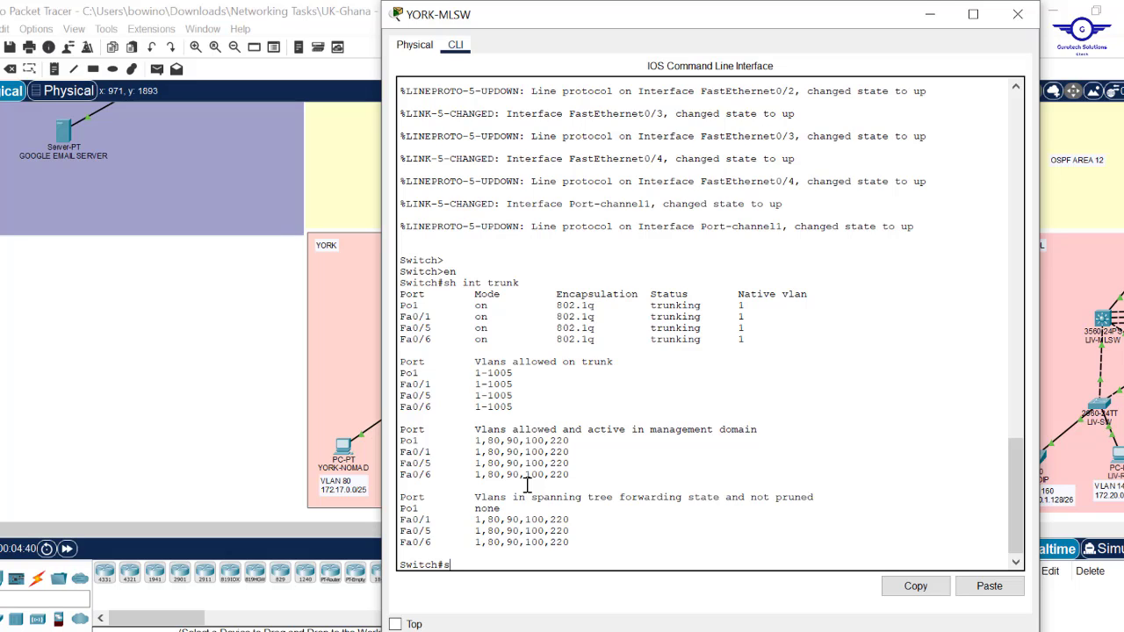
pyautogui.write('h')
pyautogui.write(' r')
pyautogui.press('Return')
pyautogui.press('Return')
pyautogui.press('Return')
pyautogui.press('Return')
pyautogui.press('Return')
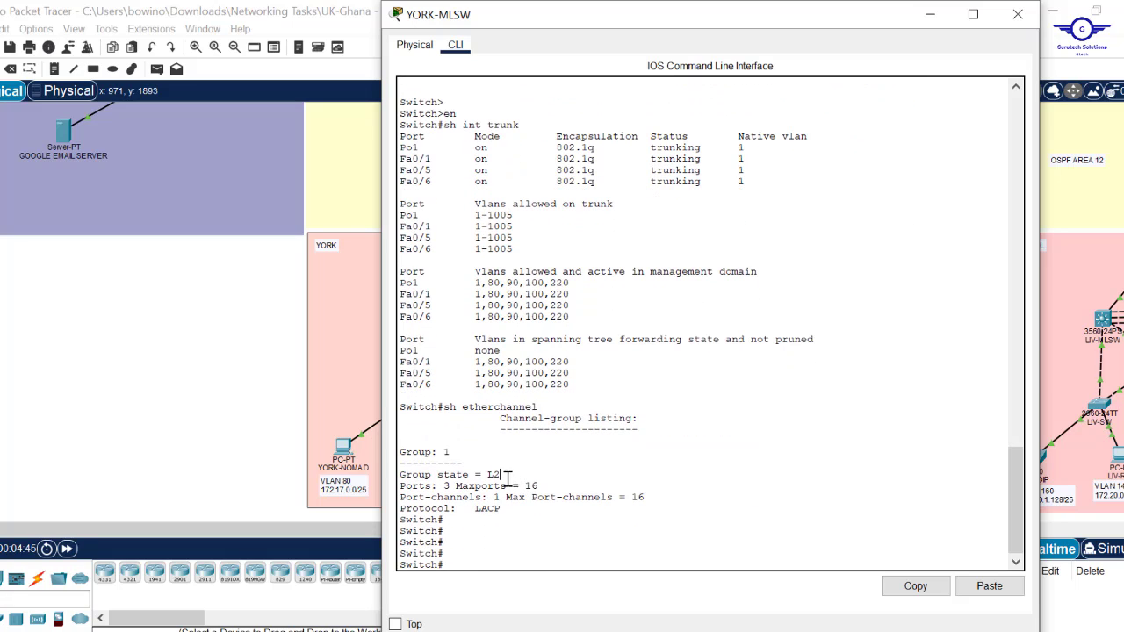
pyautogui.moveTo(508, 477); pyautogui.dragTo(490, 476)
pyautogui.moveTo(439, 485); pyautogui.dragTo(456, 481)
pyautogui.moveTo(508, 509); pyautogui.dragTo(482, 510)
# Run sh etherchannel summary on YORK-MLSW to view the port-channel, its protocol and member ports.
pyautogui.press('Up')
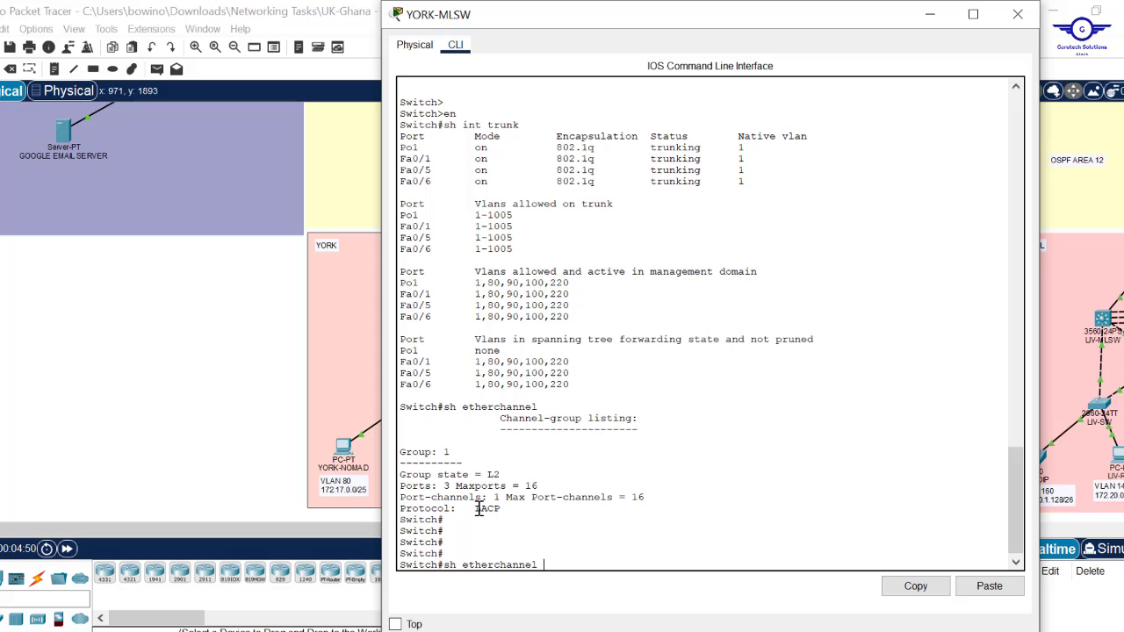
pyautogui.write('sum')
pyautogui.press('Tab')
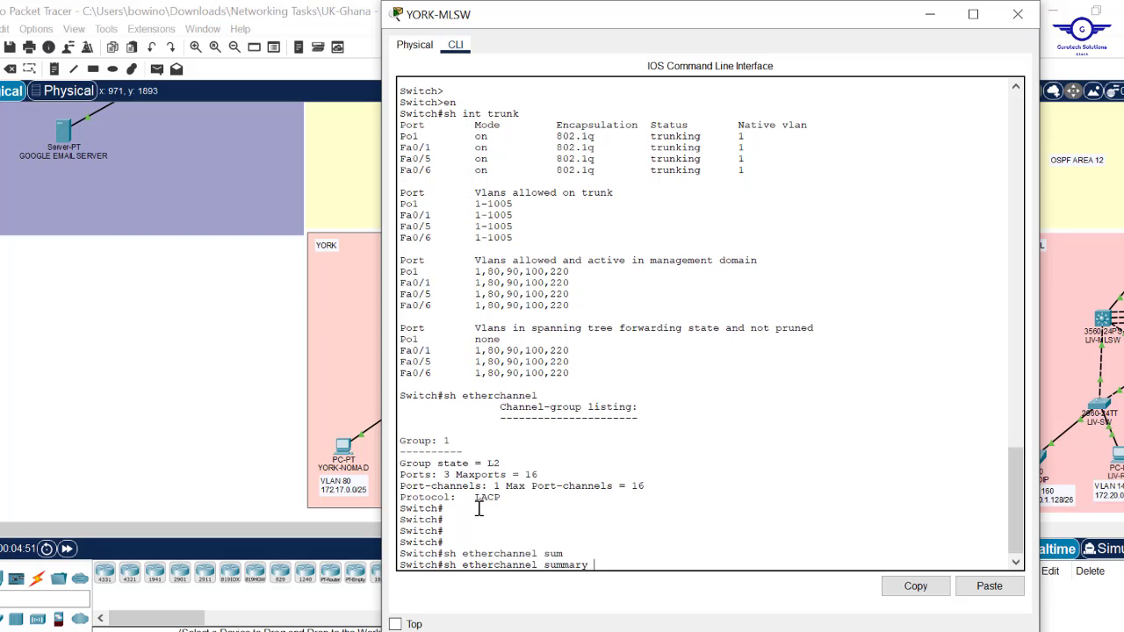
pyautogui.press('Return')
pyautogui.press('Return')
pyautogui.press('Return')
pyautogui.press('Return')
pyautogui.press('Return')
pyautogui.press('Return')
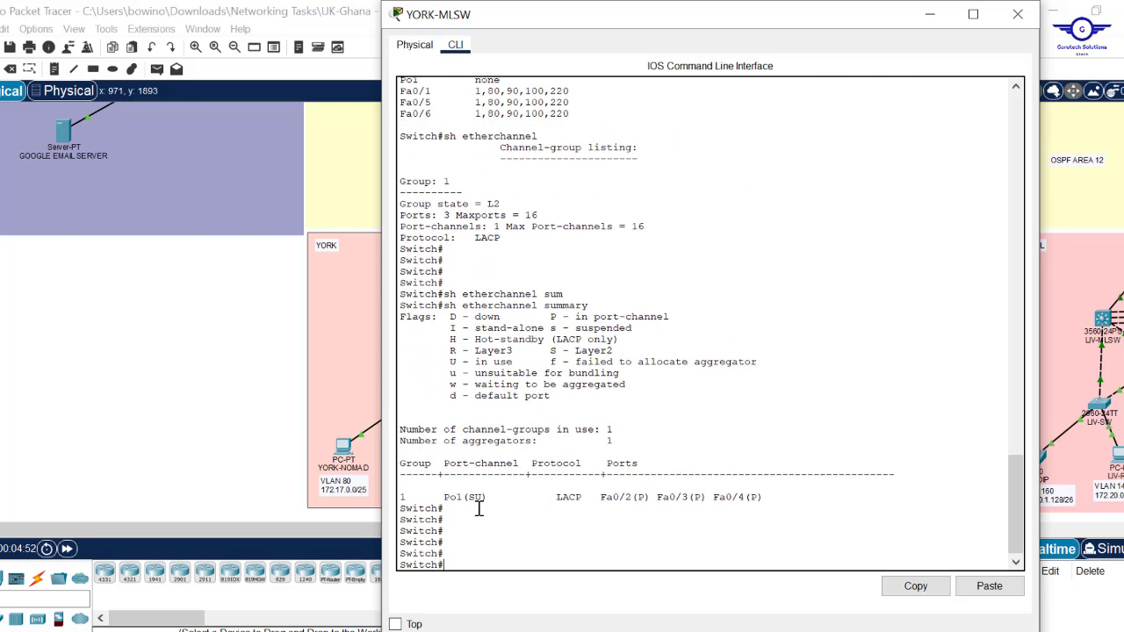
pyautogui.press('Return')
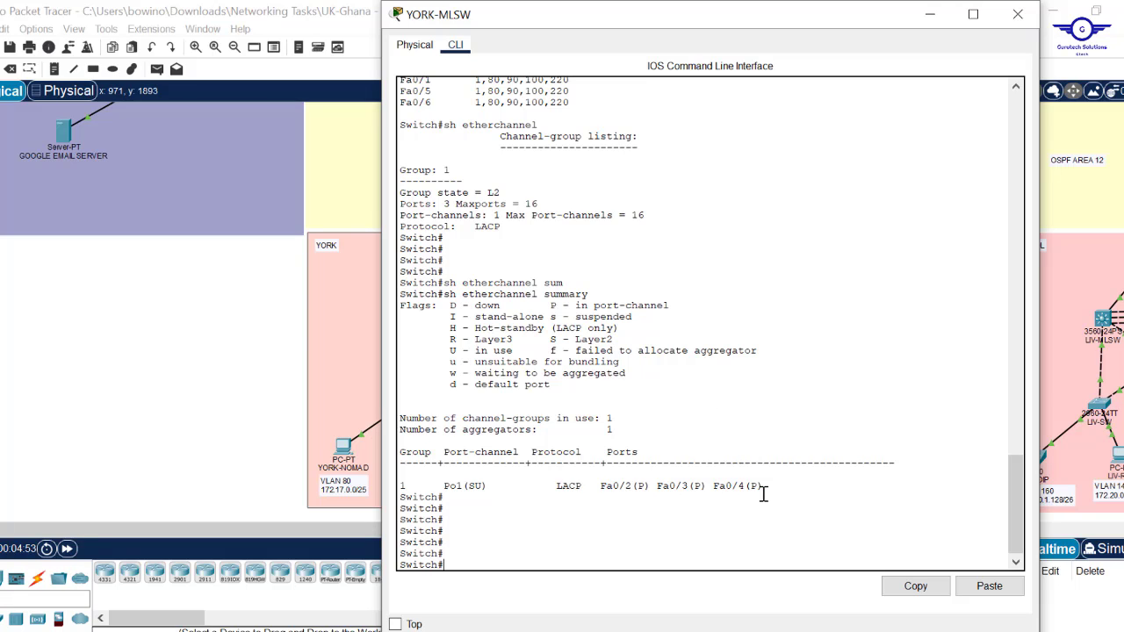
# Examine the port-channel entry and the flag legend in the EtherChannel summary, and minimise the YORK-MLSW window.
pyautogui.moveTo(763, 494); pyautogui.dragTo(395, 475)
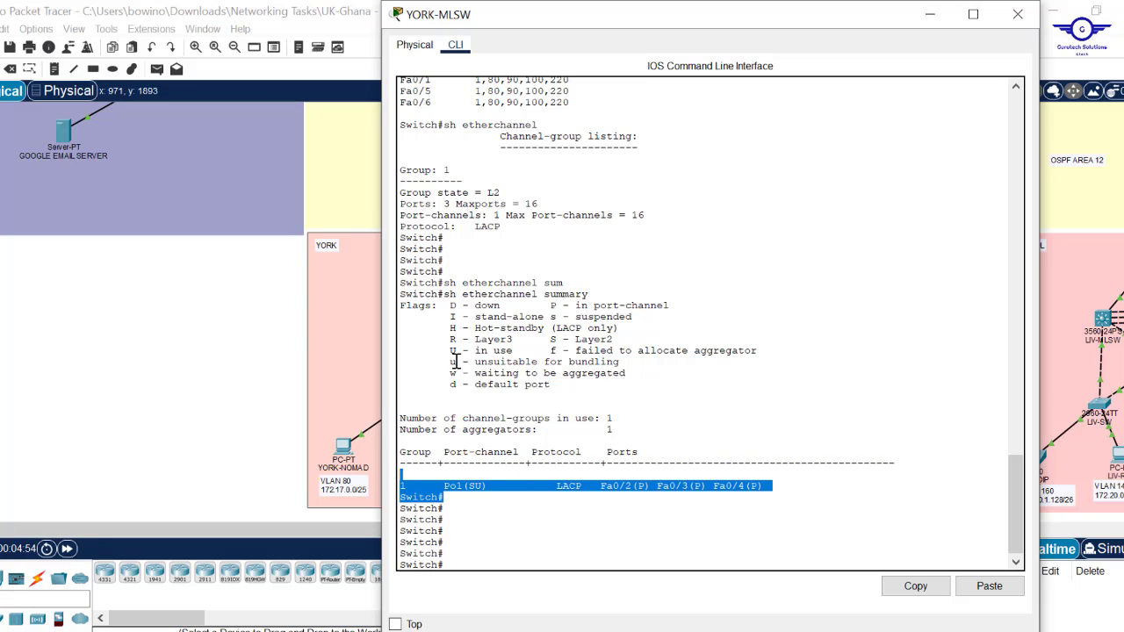
pyautogui.moveTo(449, 305); pyautogui.dragTo(617, 404)
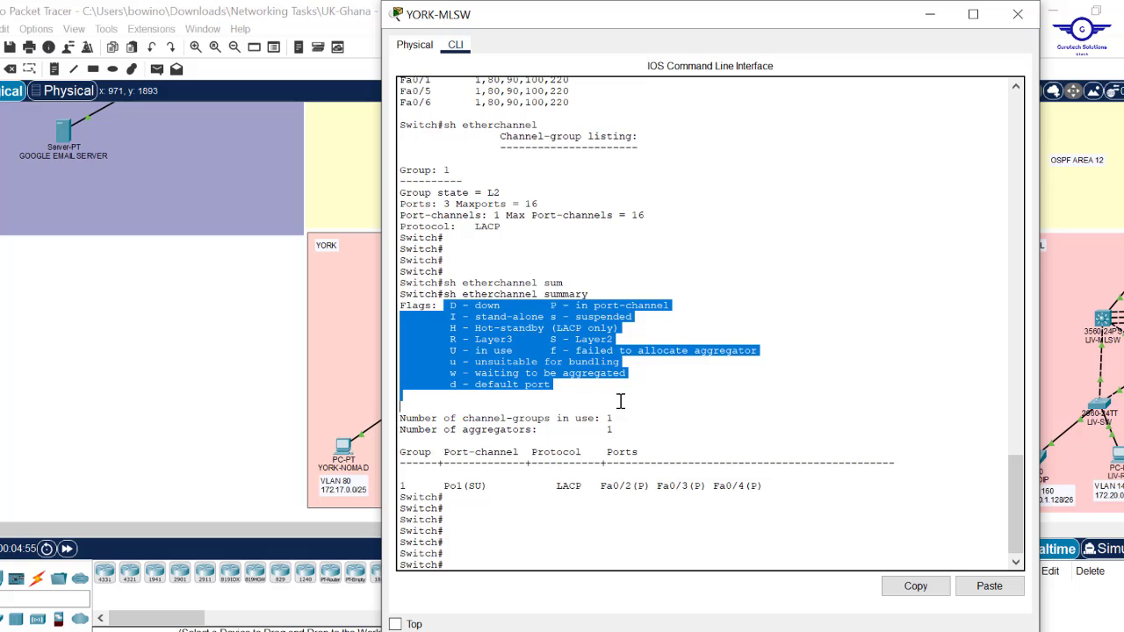
pyautogui.click(929, 17)
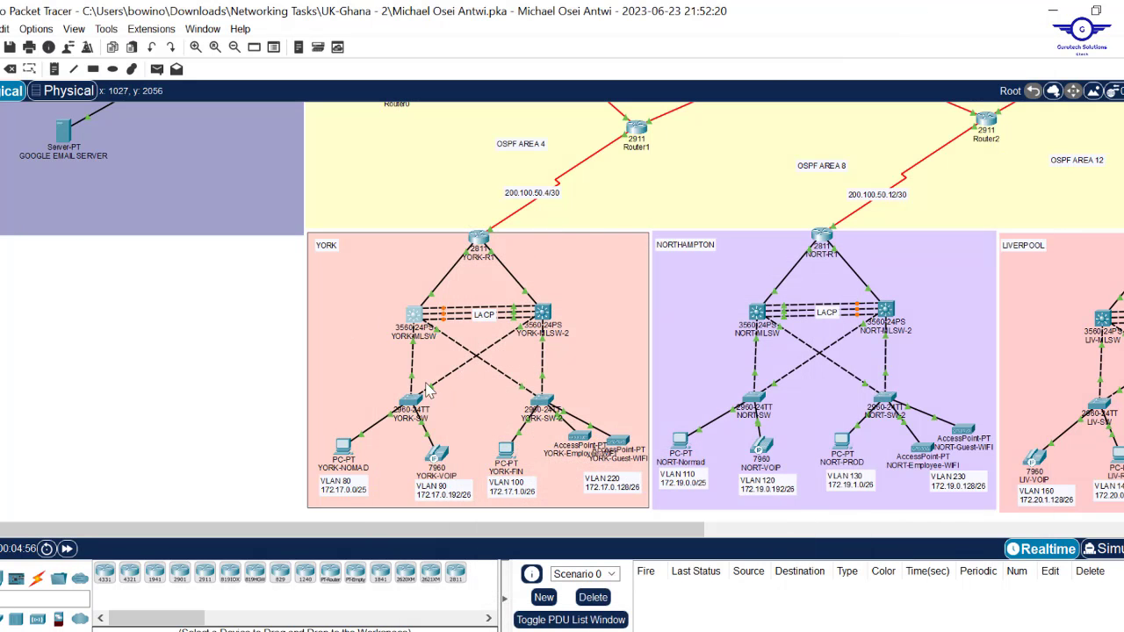
# Reopen the YORK-MLSW command line, run show vlan and examine the VLAN entries.
pyautogui.moveTo(417, 326)
pyautogui.click(418, 321)
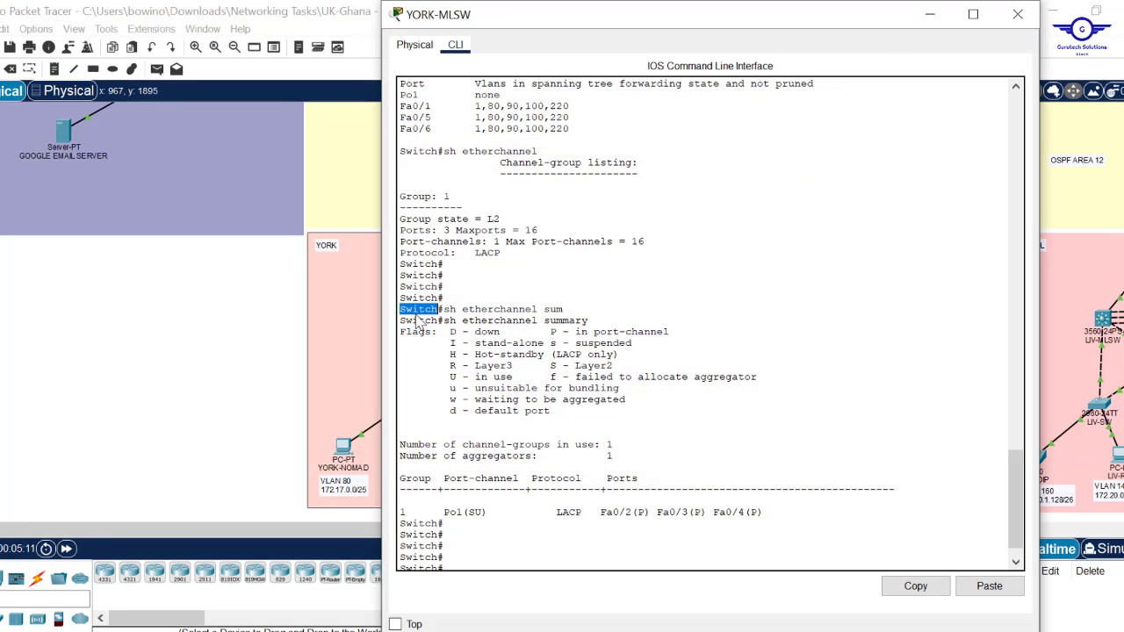
pyautogui.press('Return')
pyautogui.press('Return')
pyautogui.write('show vlan')
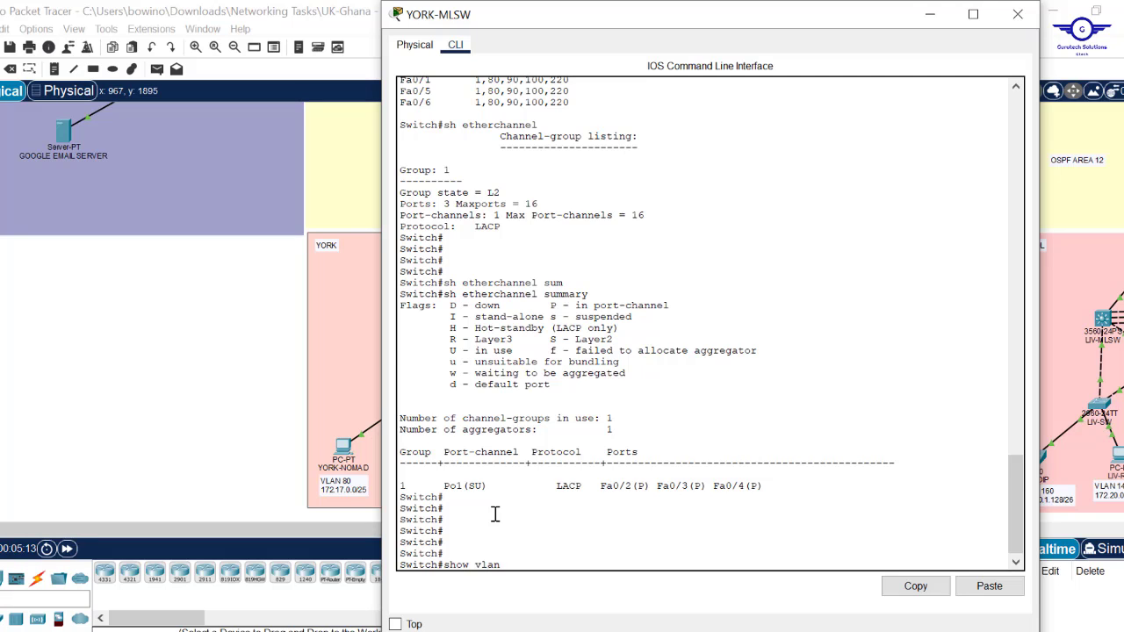
pyautogui.press('Return')
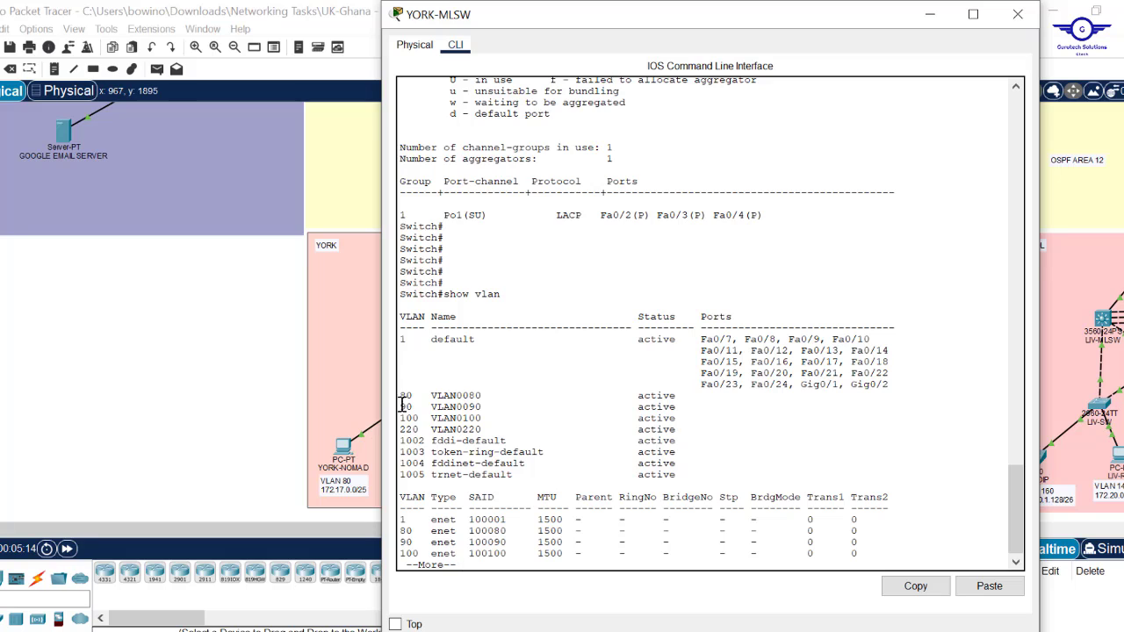
pyautogui.moveTo(401, 395); pyautogui.dragTo(680, 417)
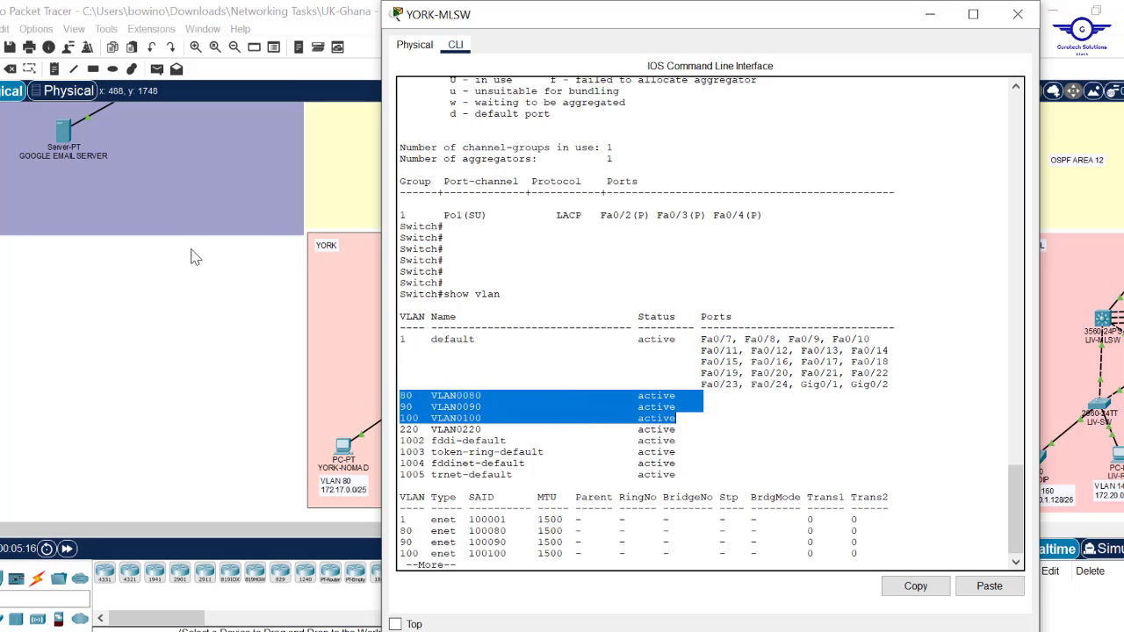
pyautogui.click(120, 301)
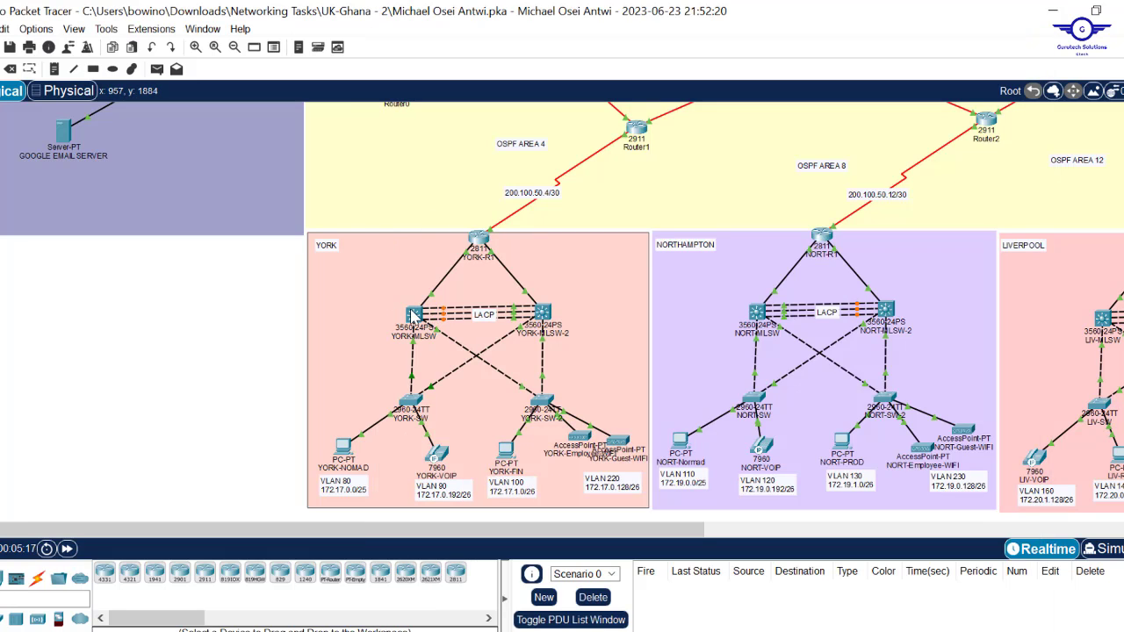
# Return to YORK-MLSW, run show start, page through the whole startup configuration and close the switch window.
pyautogui.moveTo(413, 316)
pyautogui.click(413, 316)
pyautogui.click(584, 450)
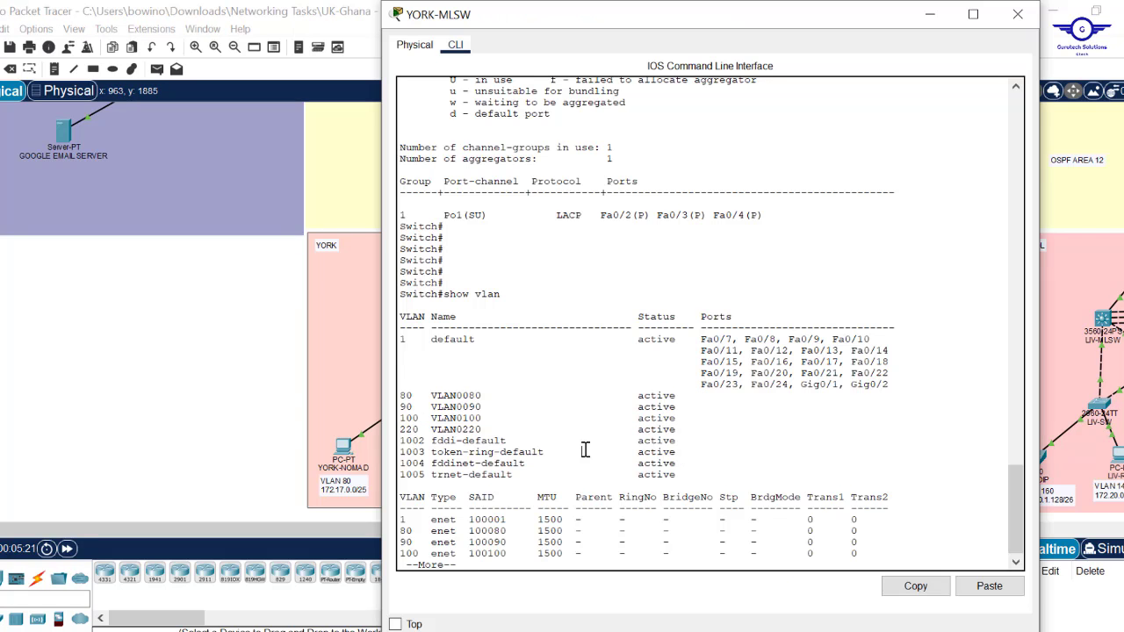
pyautogui.press('space')
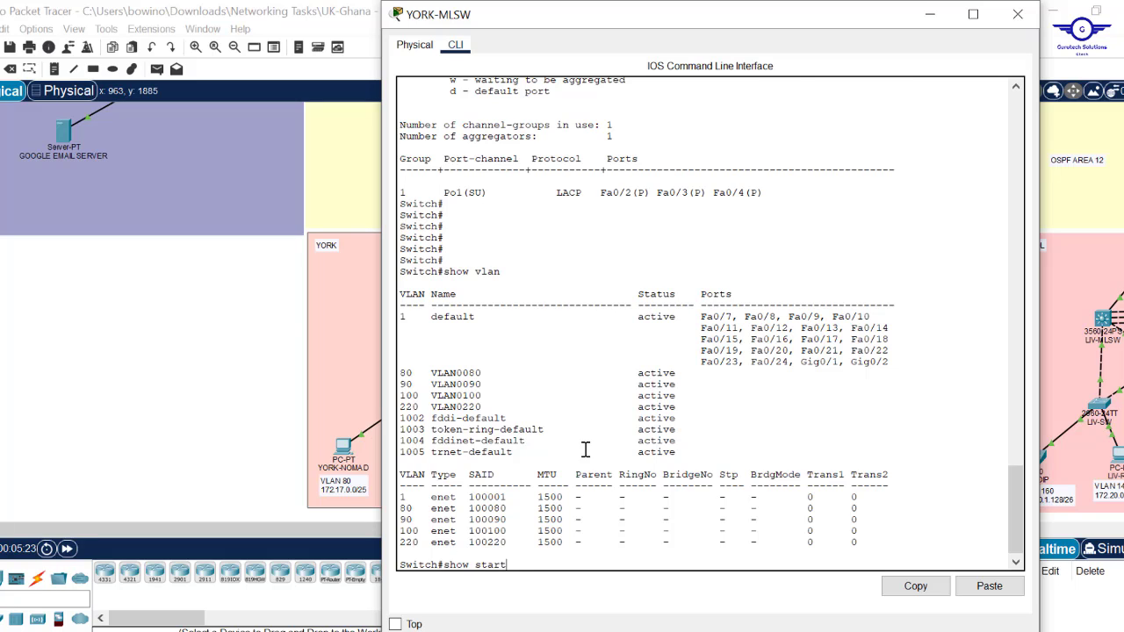
pyautogui.press('Return')
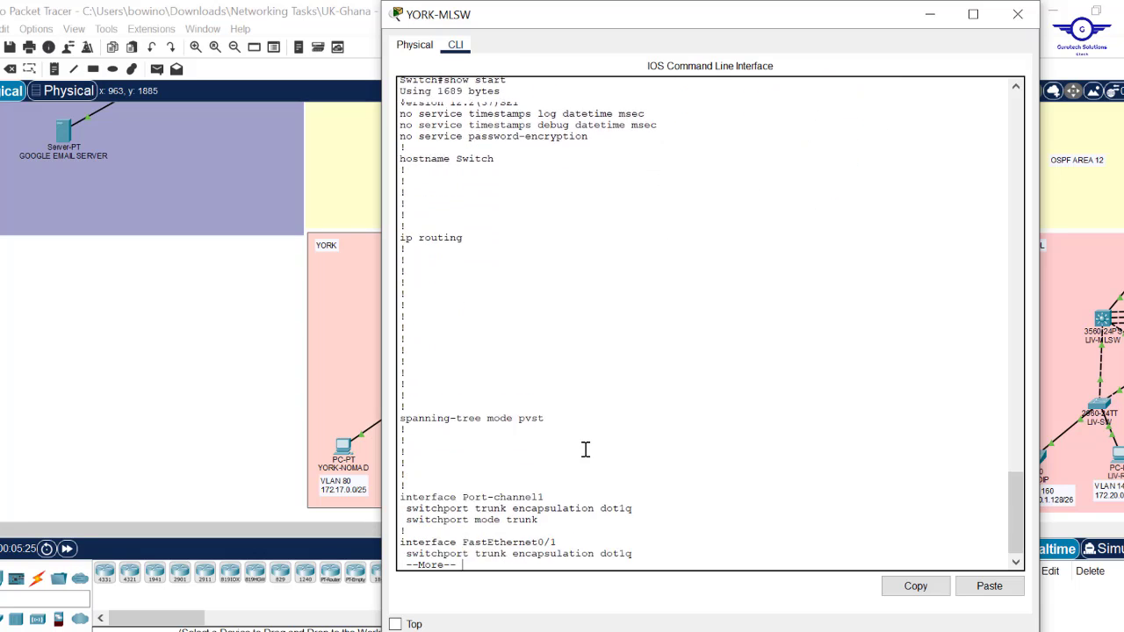
pyautogui.press('space')
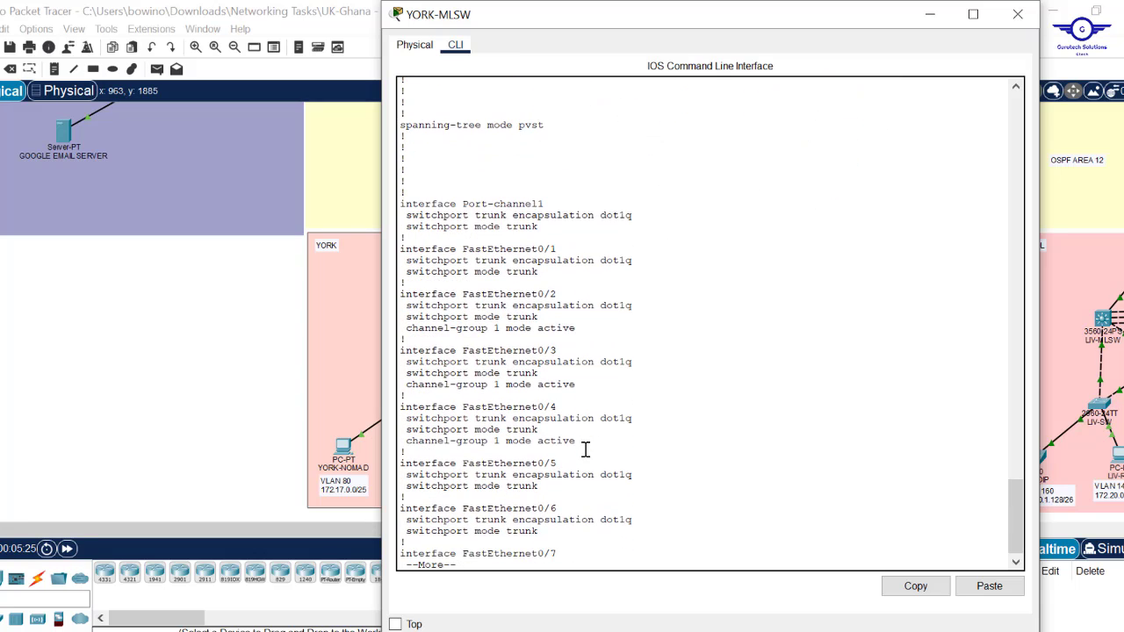
pyautogui.press('space')
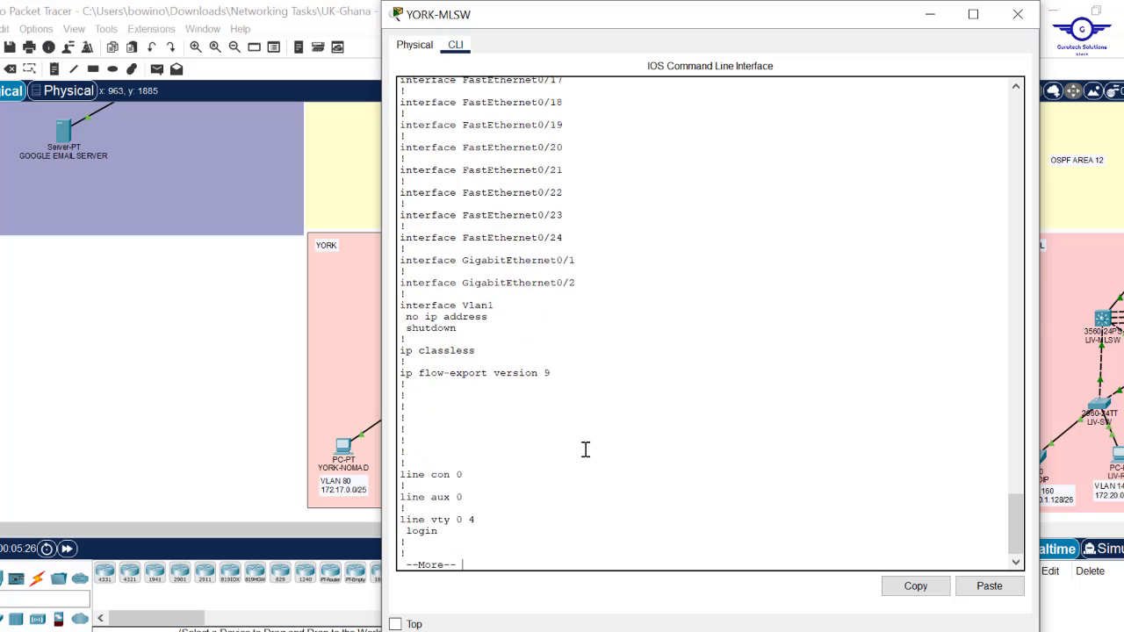
pyautogui.press('space')
pyautogui.press('Return')
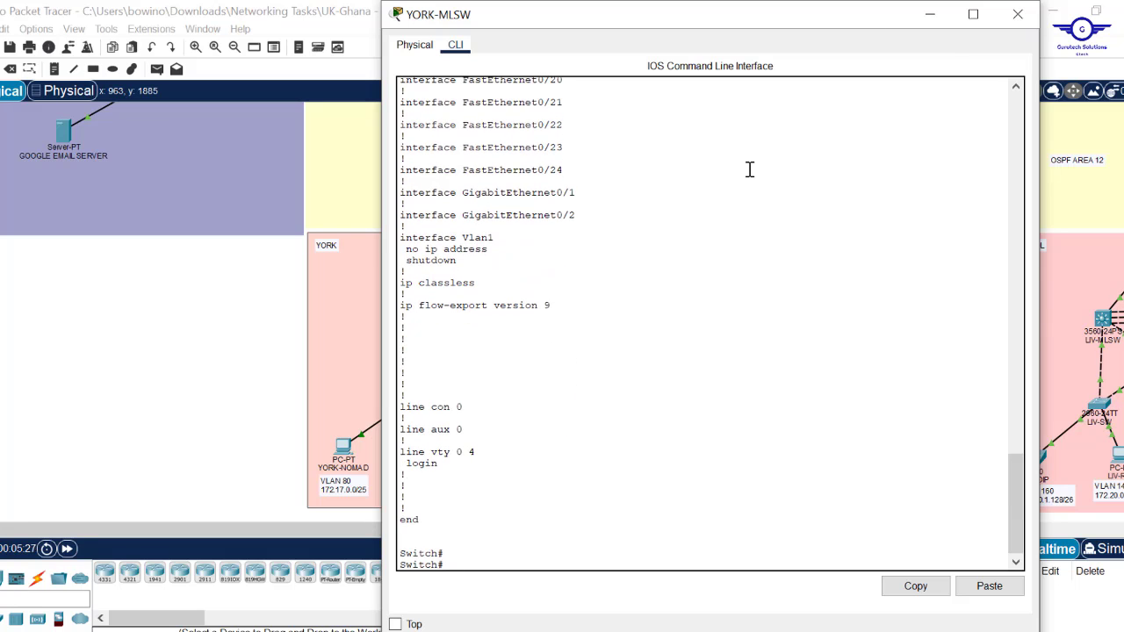
pyautogui.click(1018, 15)
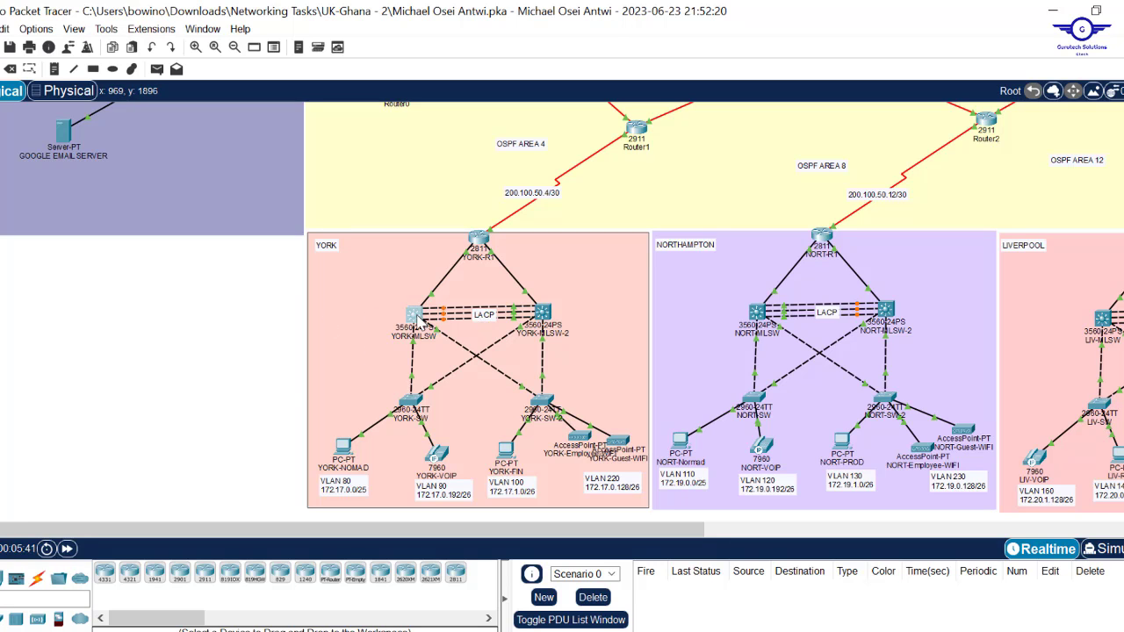
# Open the command line of the YORK-R1 router and enter privileged mode with en.
pyautogui.moveTo(417, 321)
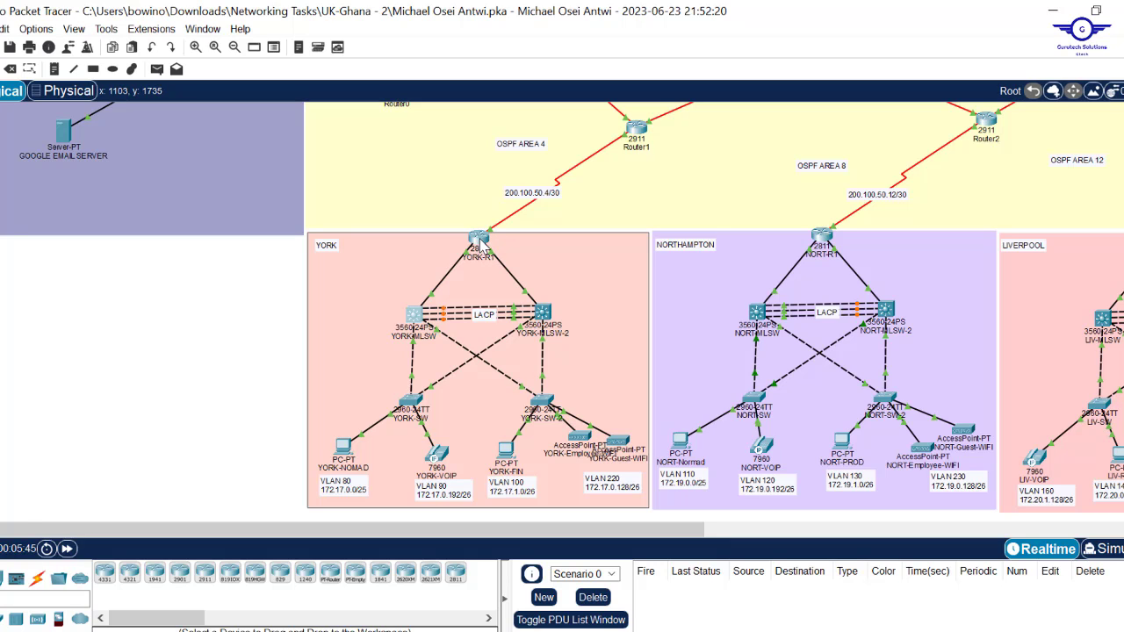
pyautogui.moveTo(481, 247)
pyautogui.click(476, 243)
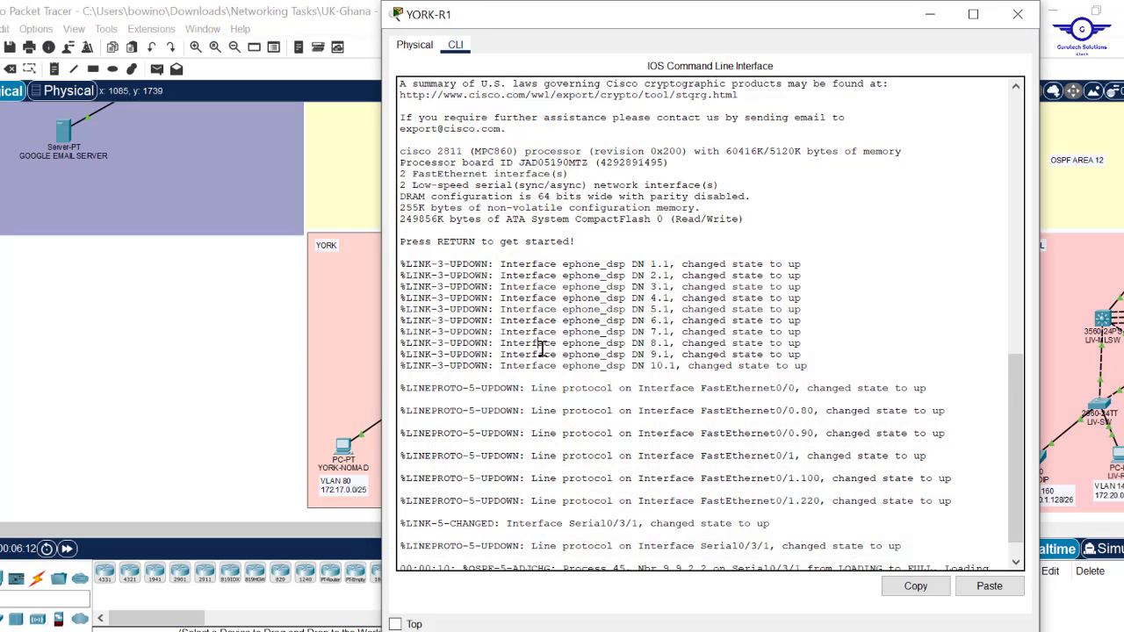
pyautogui.press('Return')
pyautogui.press('Return')
pyautogui.press('Return')
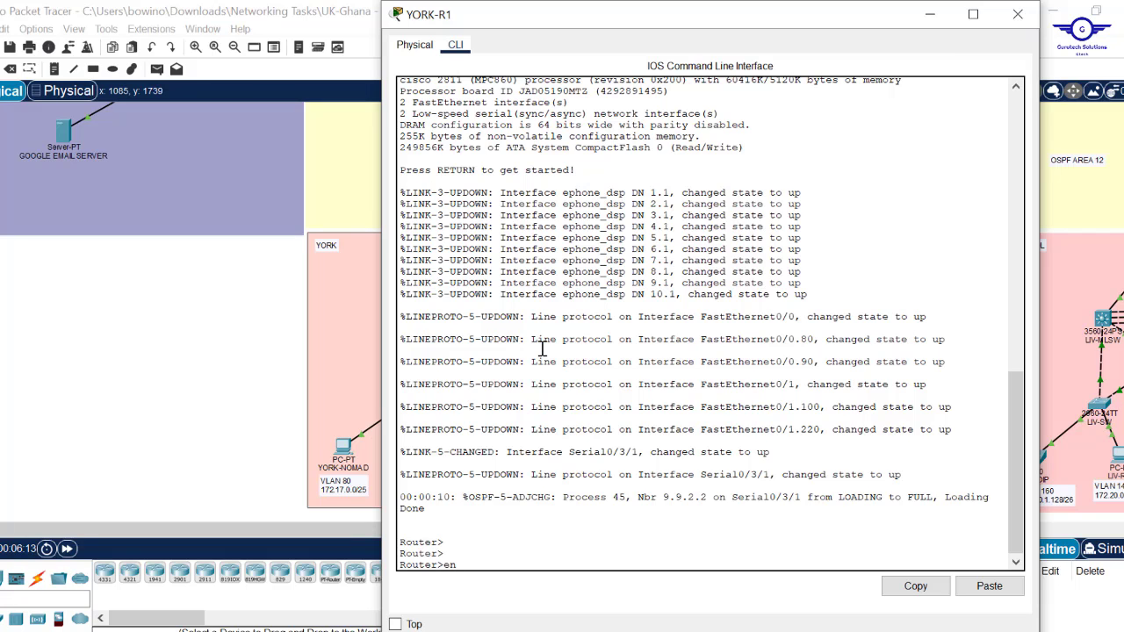
pyautogui.write('en')
pyautogui.press('Return')
pyautogui.press('Return')
pyautogui.press('Return')
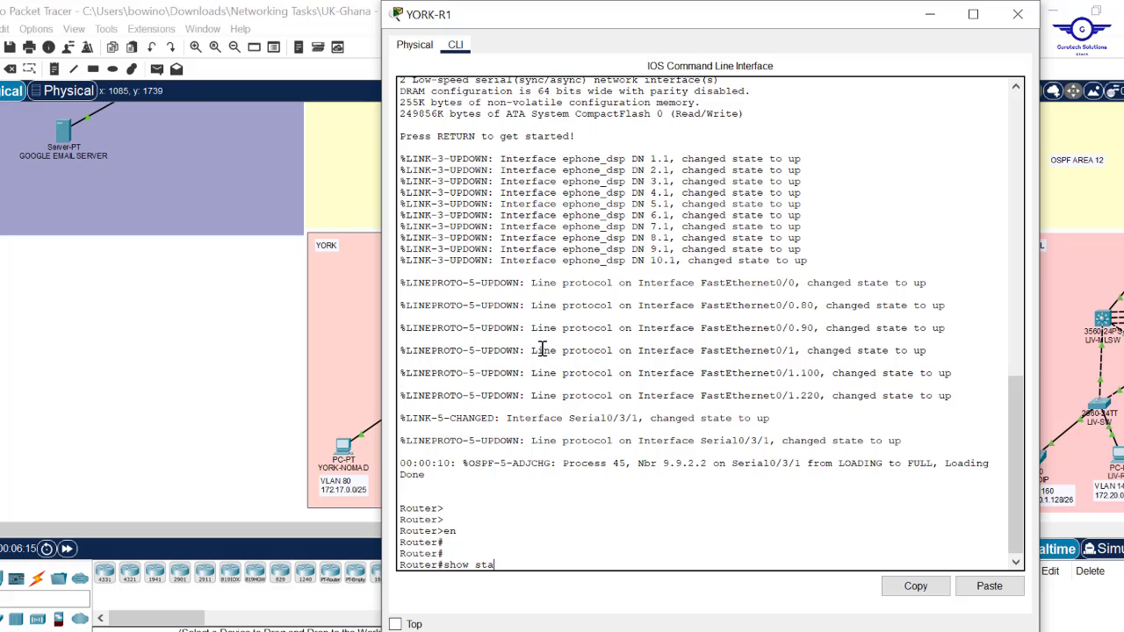
# Run show start on YORK-R1 and advance through the DHCP pools to the FastEthernet subinterfaces and serial interfaces.
pyautogui.write('show start')
pyautogui.press('Return')
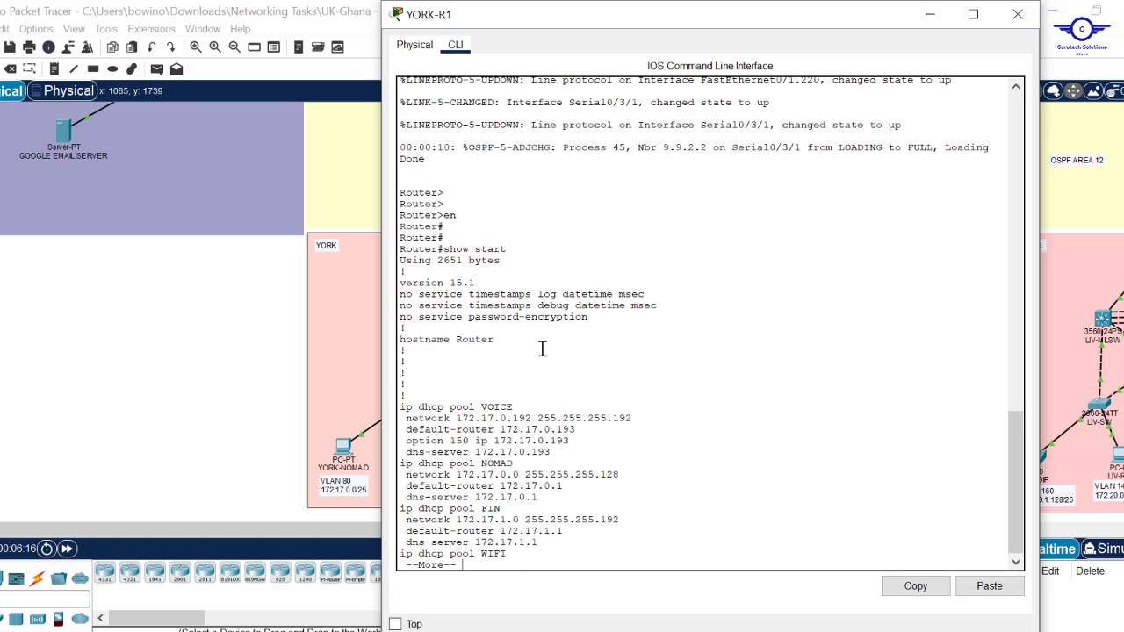
pyautogui.press('space')
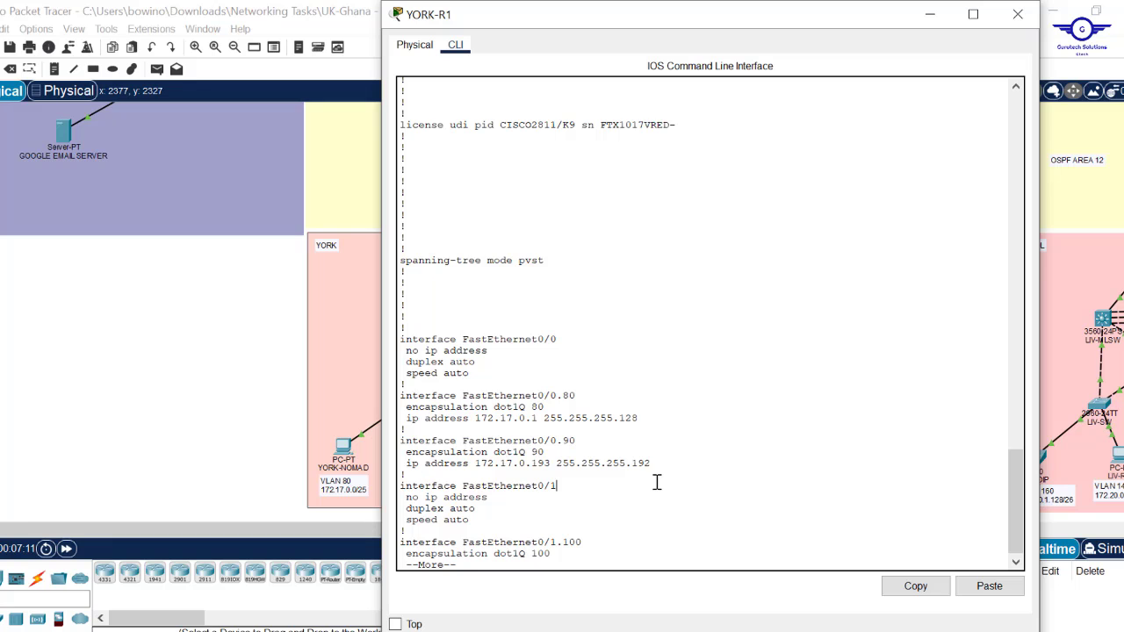
pyautogui.press('Return')
pyautogui.press('Return')
pyautogui.press('Return')
pyautogui.press('Return')
pyautogui.press('Return')
pyautogui.press('Return')
pyautogui.press('Return')
pyautogui.press('Return')
pyautogui.press('Return')
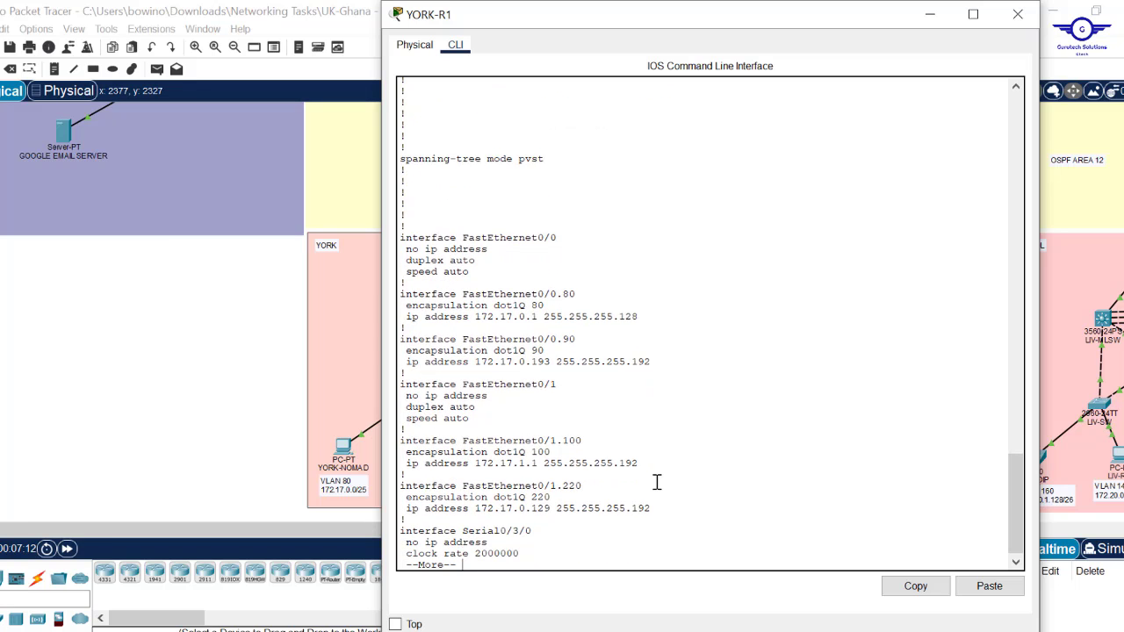
pyautogui.press('Return')
pyautogui.press('Return')
pyautogui.press('Return')
pyautogui.press('Return')
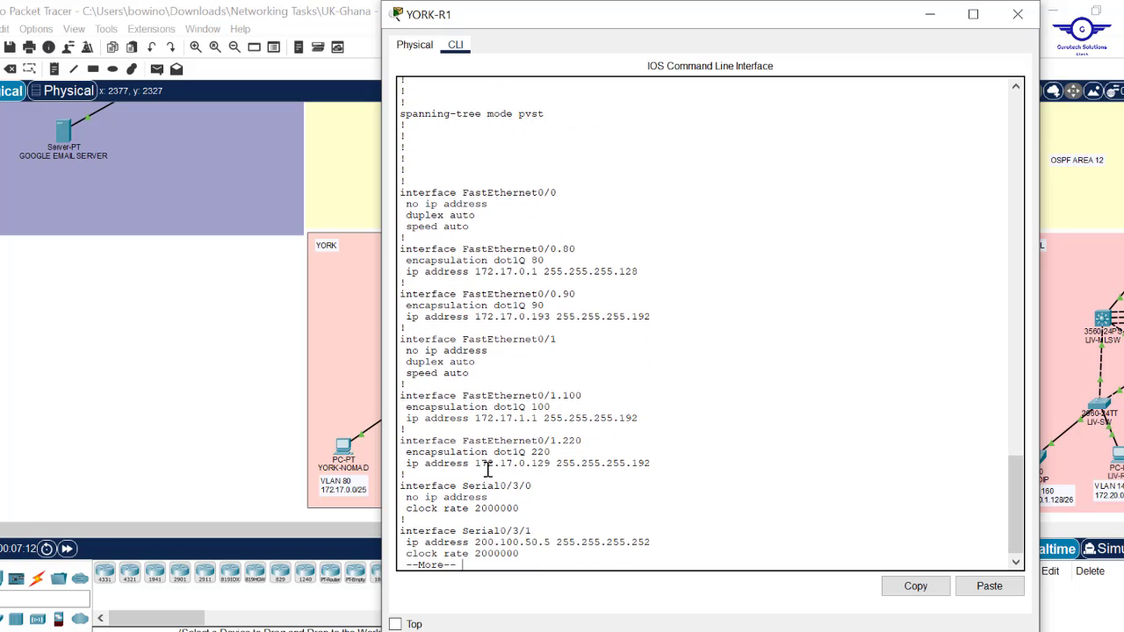
# Examine the dot1Q encapsulation and IP addresses of the FastEthernet0/0 and FastEthernet0/1 subinterfaces on YORK-R1.
pyautogui.moveTo(408, 475); pyautogui.dragTo(393, 272)
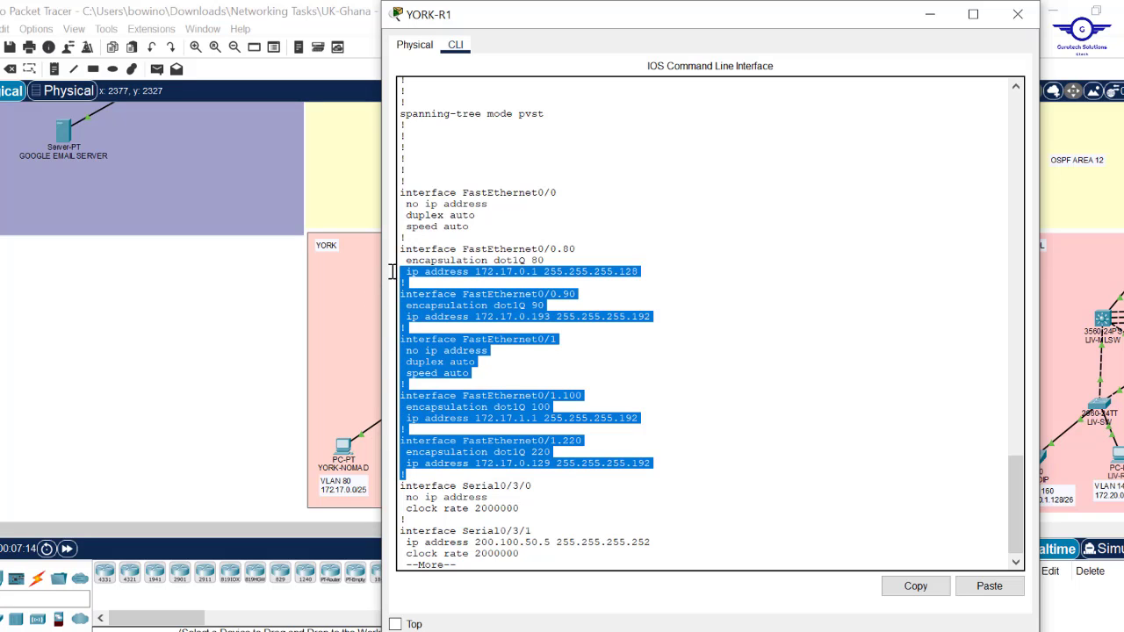
pyautogui.click(559, 255)
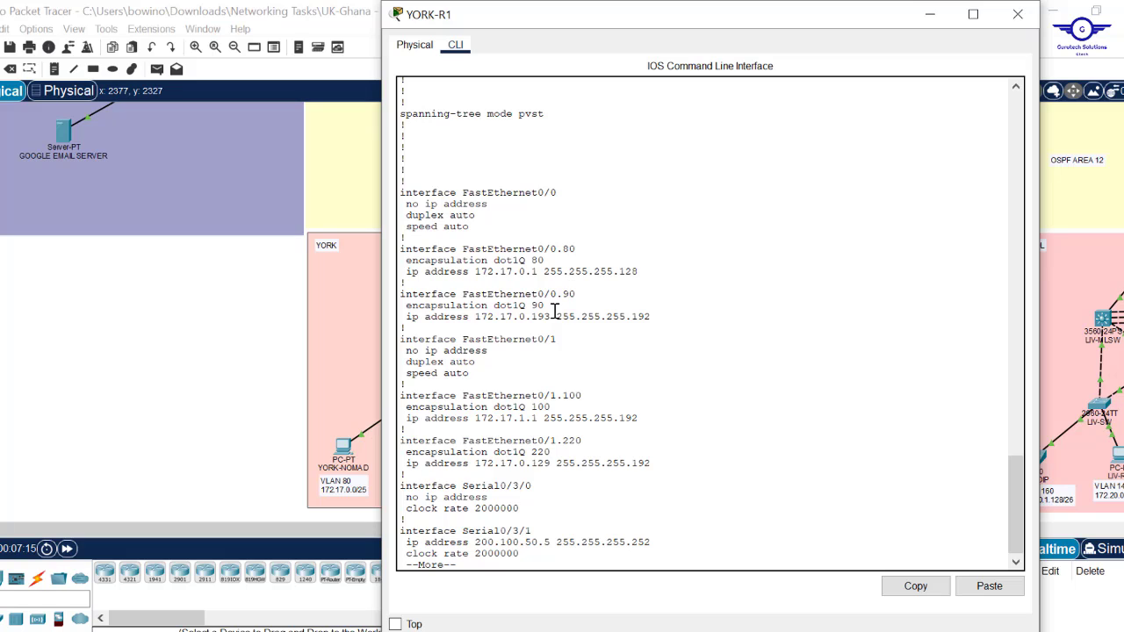
pyautogui.click(553, 408)
pyautogui.moveTo(641, 415); pyautogui.dragTo(481, 418)
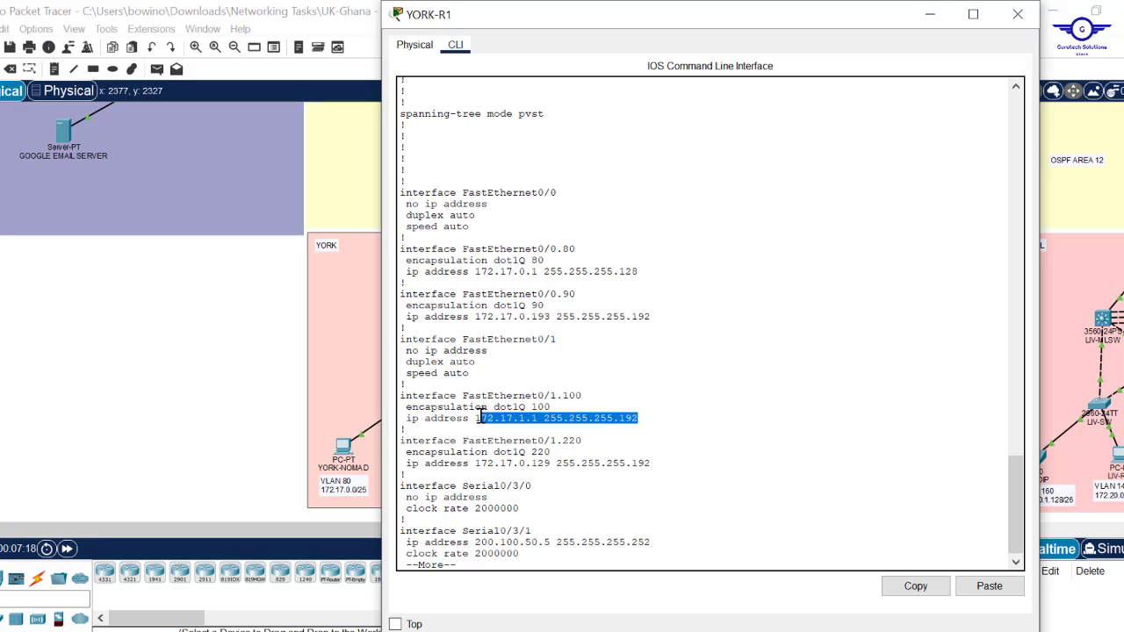
pyautogui.moveTo(652, 317); pyautogui.dragTo(460, 322)
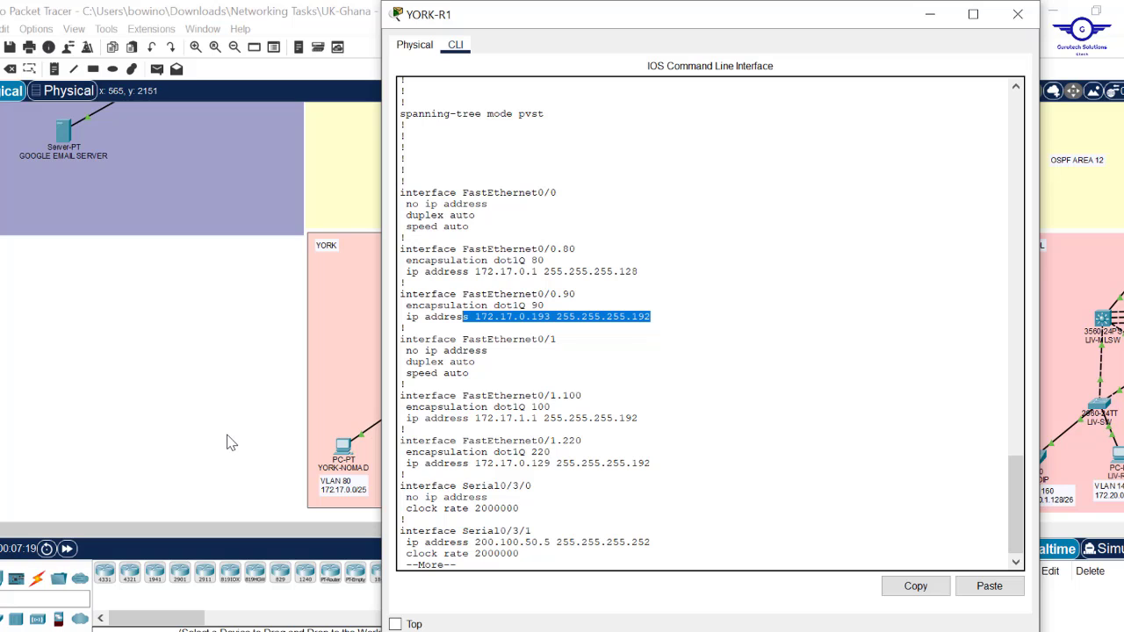
# Place the YORK-R1 window beside the York topology and compare the subinterface addresses with the VLAN subnets.
pyautogui.doubleClick(604, 19)
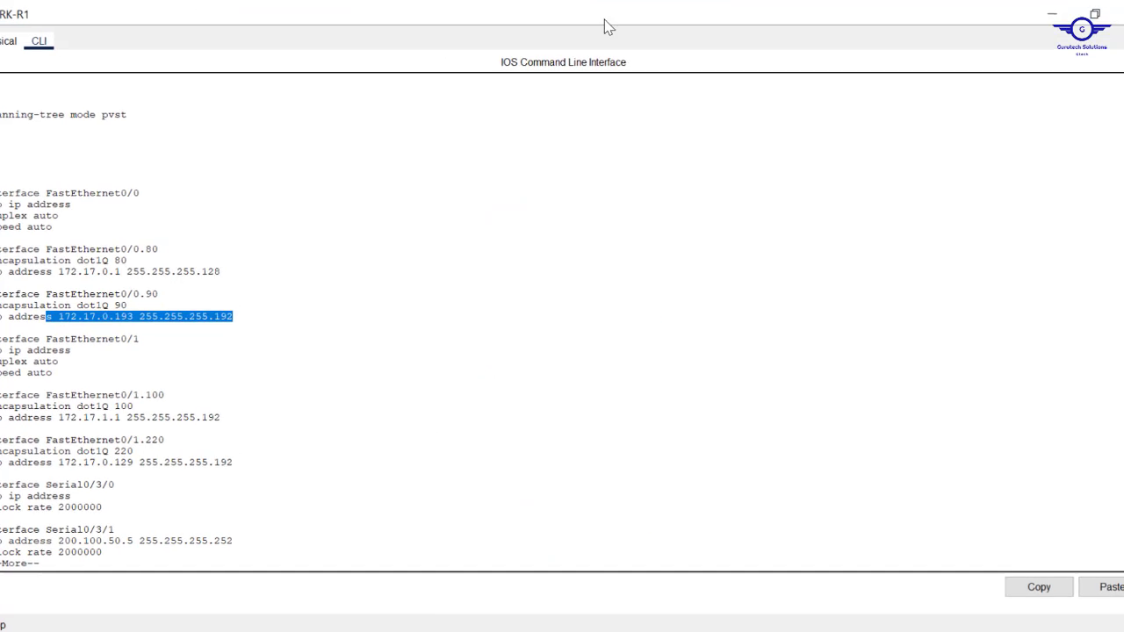
pyautogui.click(1095, 14)
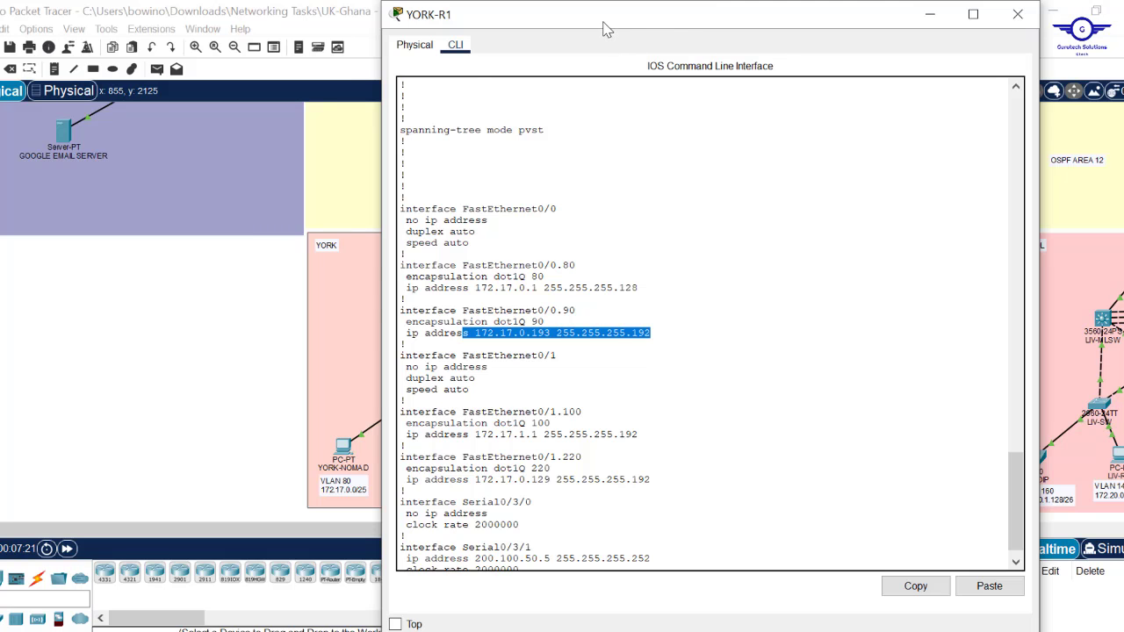
pyautogui.moveTo(604, 29); pyautogui.dragTo(875, 85)
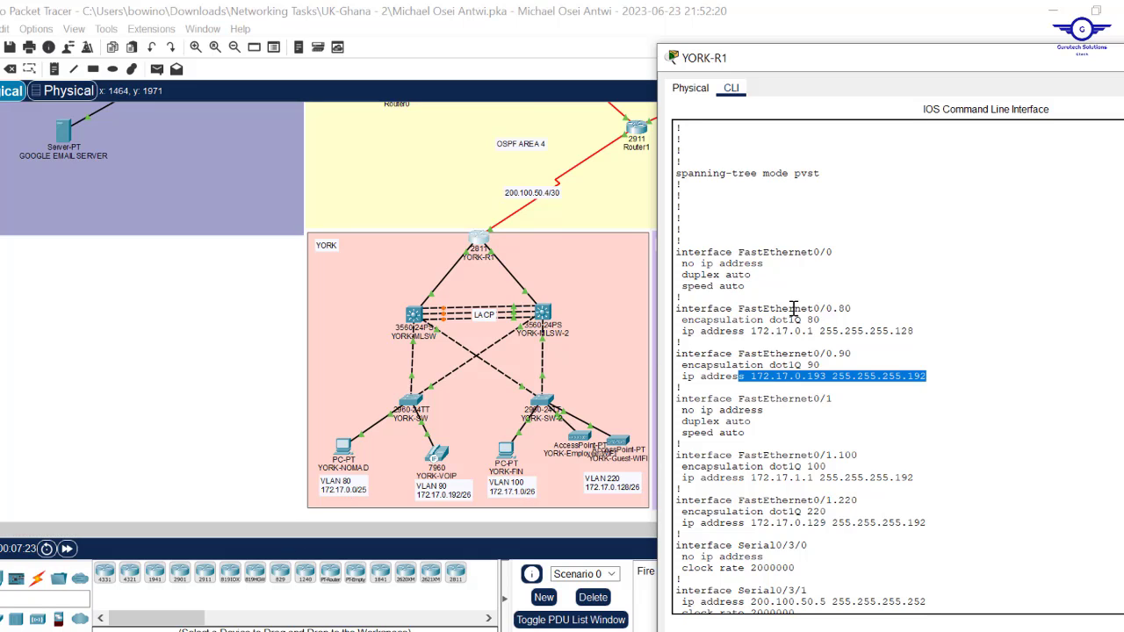
pyautogui.moveTo(751, 331); pyautogui.dragTo(917, 331)
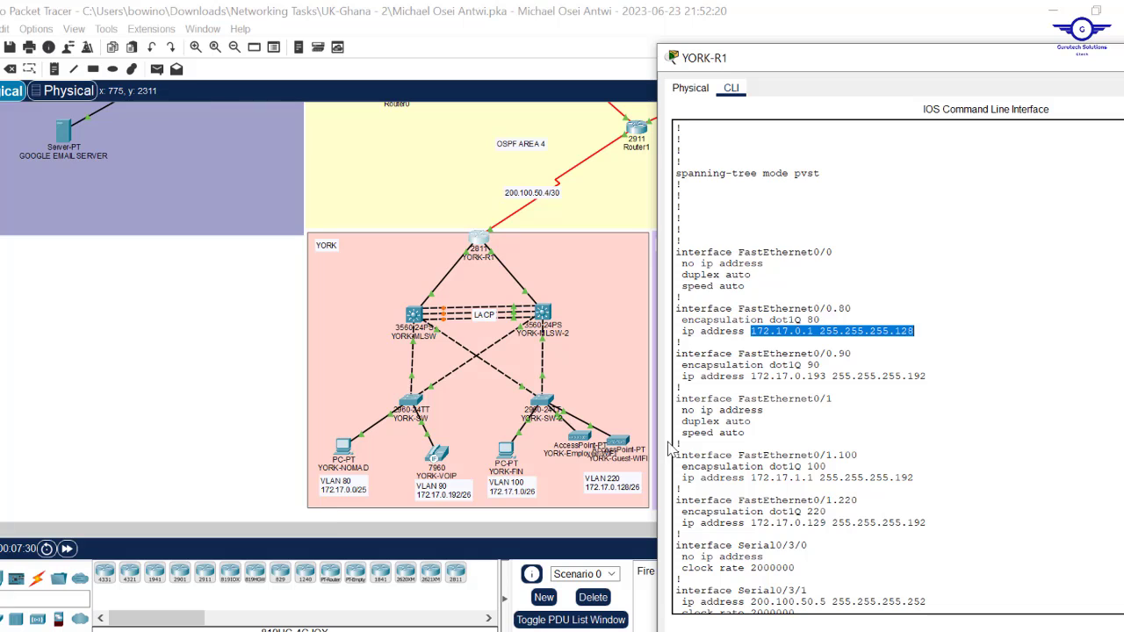
pyautogui.moveTo(694, 355); pyautogui.dragTo(919, 521)
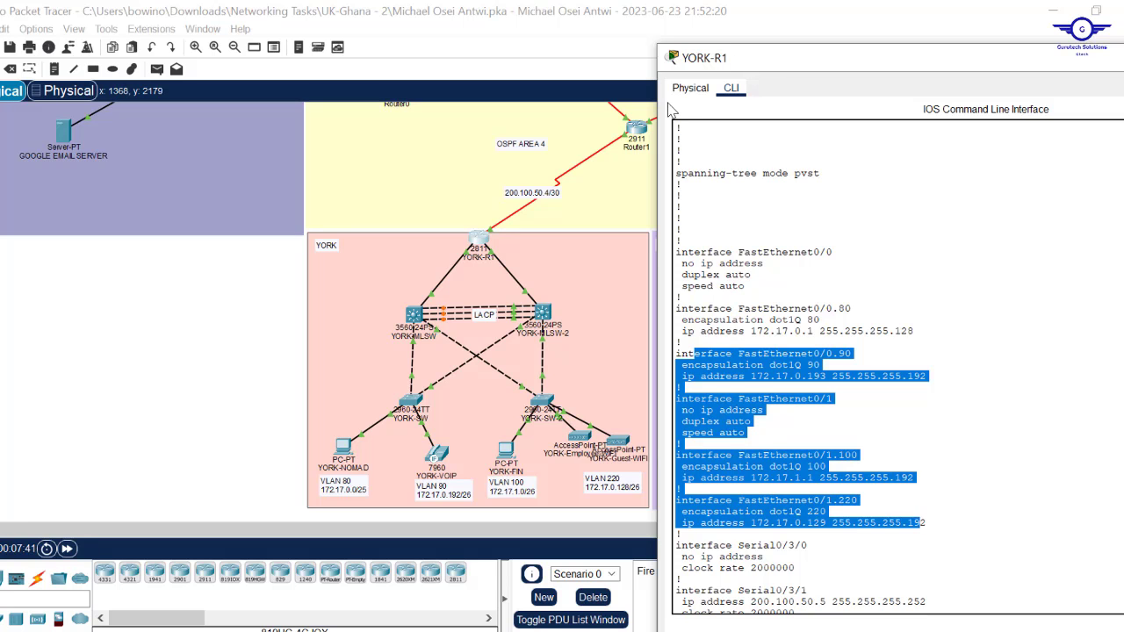
pyautogui.click(847, 354)
# Advance the YORK-R1 startup configuration to router ospf 45 and examine its network statements and areas.
pyautogui.scroll(-5, 847, 354)
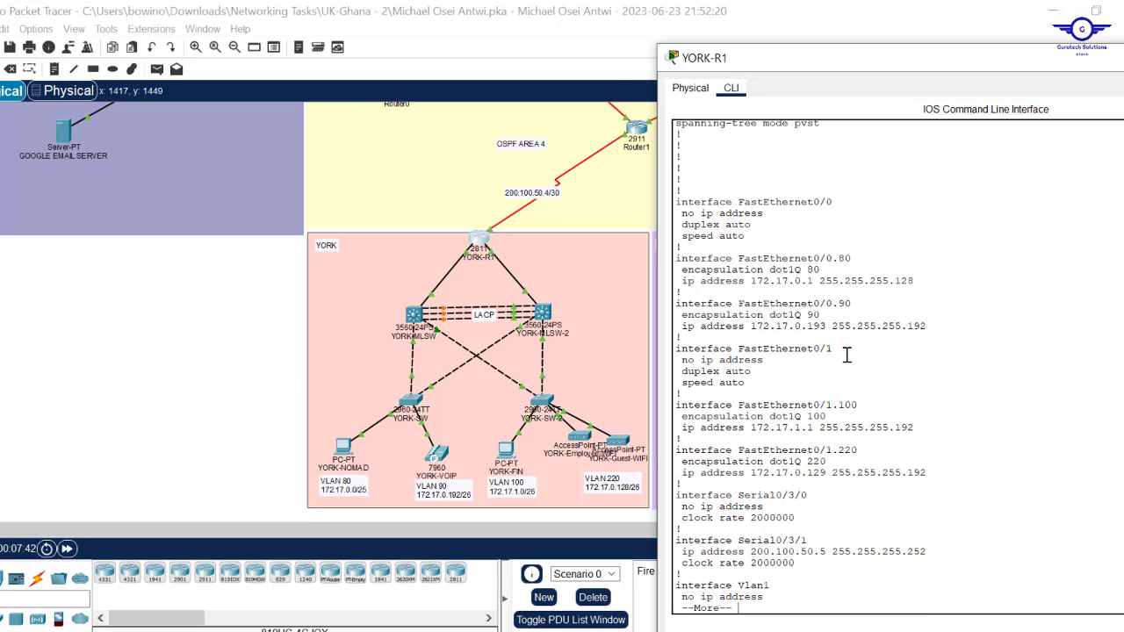
pyautogui.scroll(-5, 847, 353)
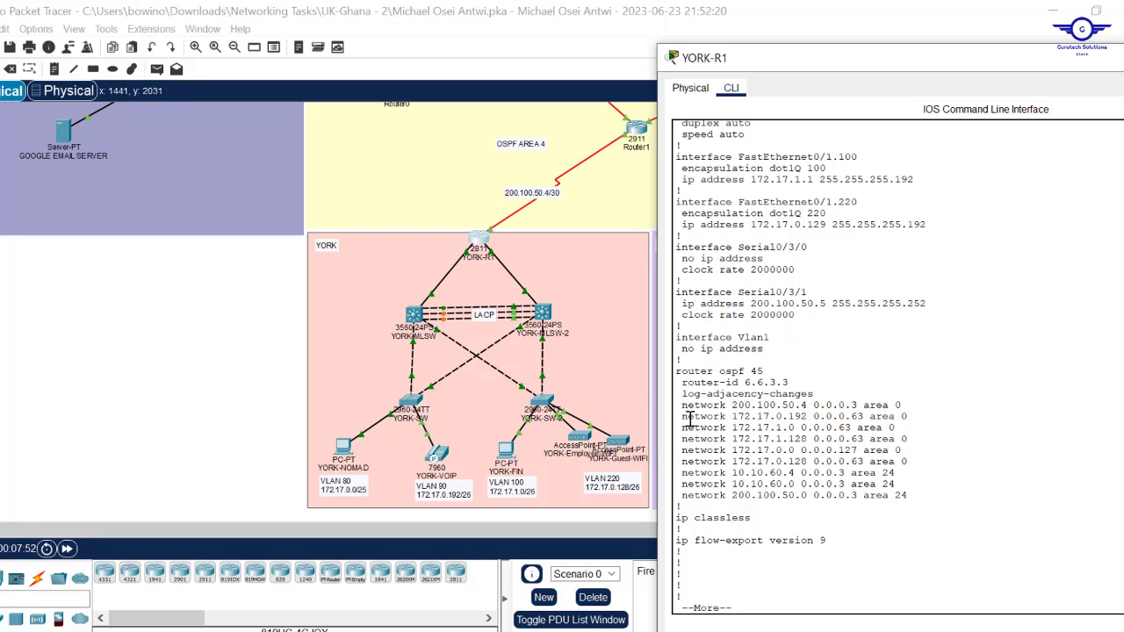
pyautogui.moveTo(682, 410); pyautogui.dragTo(957, 508)
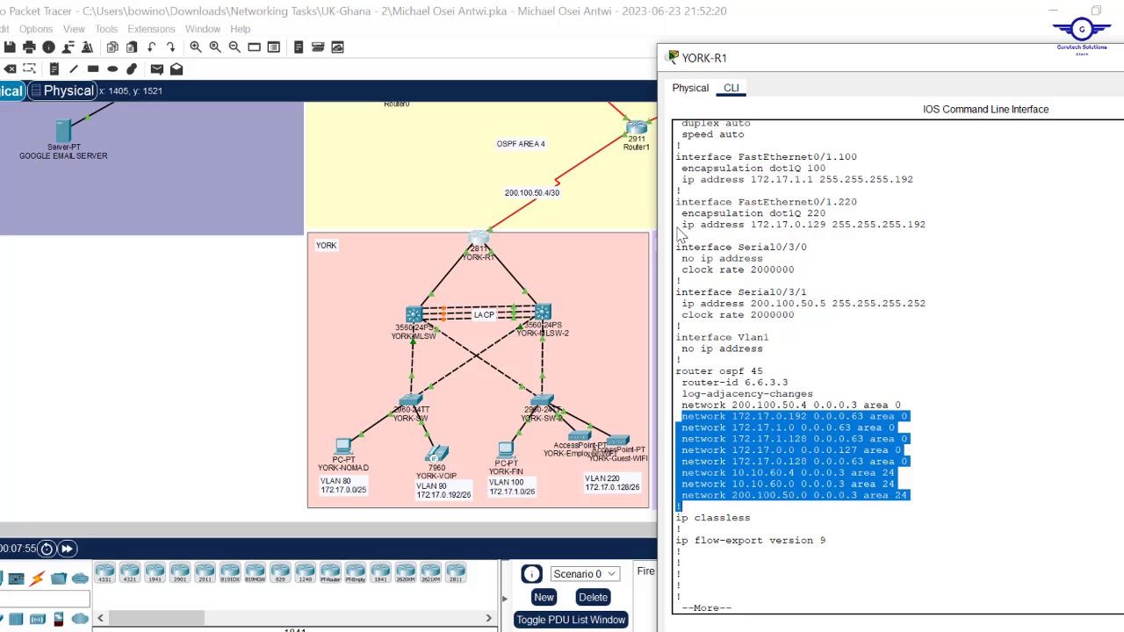
# Highlight the full router ospf 45 block in YORK-R1's startup configuration, from its router-id to the last network statement.
pyautogui.moveTo(913, 496); pyautogui.dragTo(667, 373)
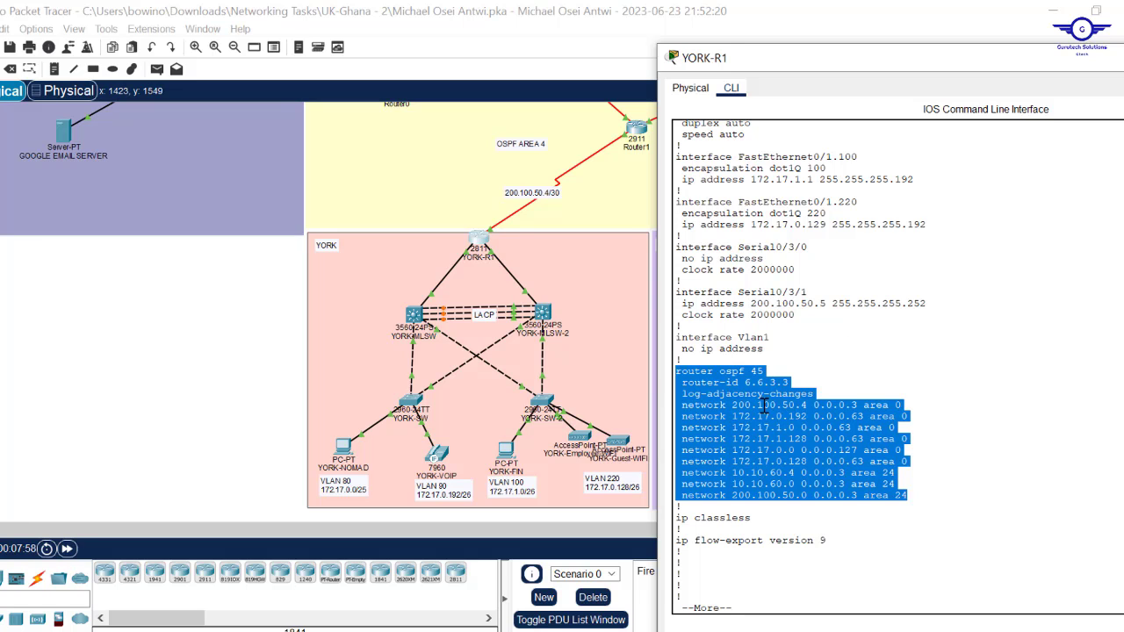
pyautogui.click(919, 494)
pyautogui.moveTo(922, 494); pyautogui.dragTo(642, 364)
pyautogui.scroll(5, 941, 379)
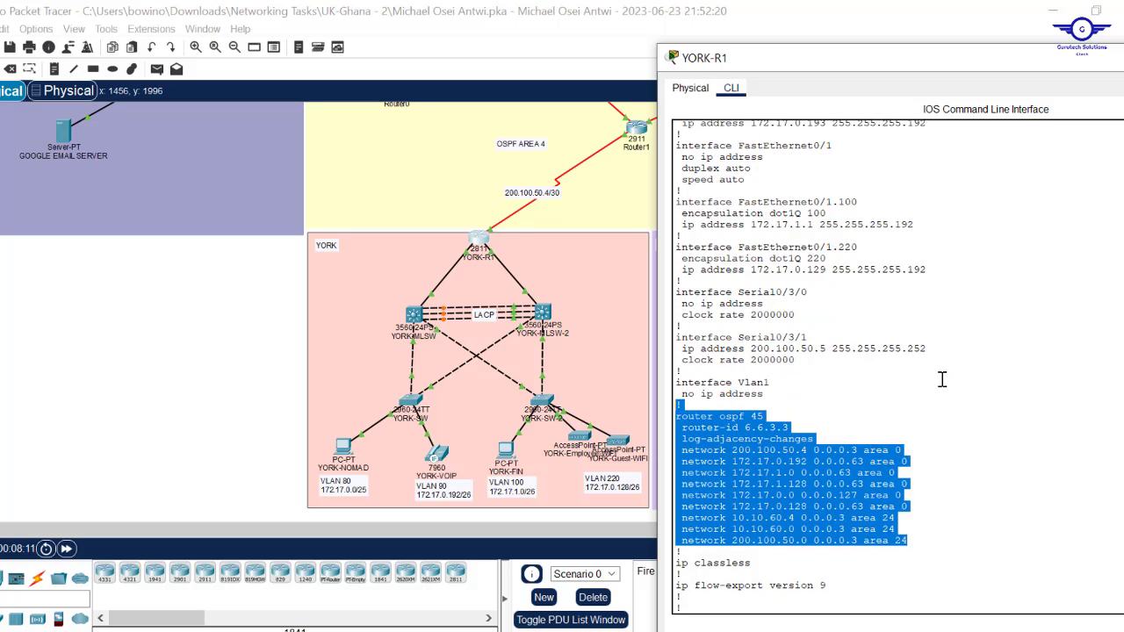
# Return to the DHCP section of YORK-R1's startup configuration and highlight the VOICE, NOMAD, FIN and WIFI pools together.
pyautogui.scroll(20, 941, 378)
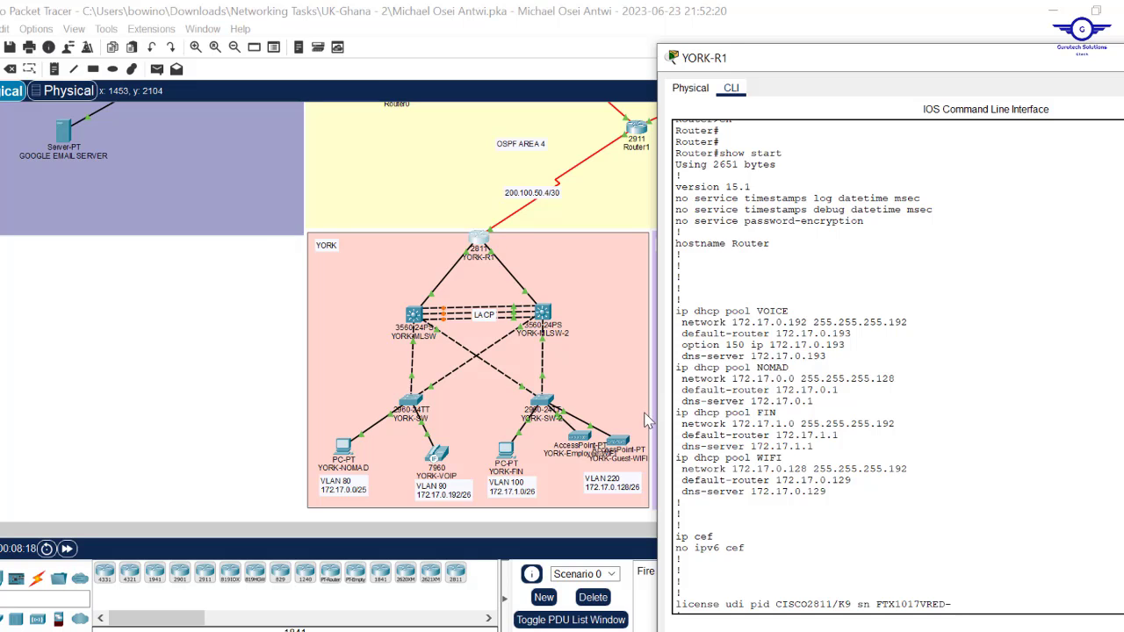
pyautogui.press('F9')
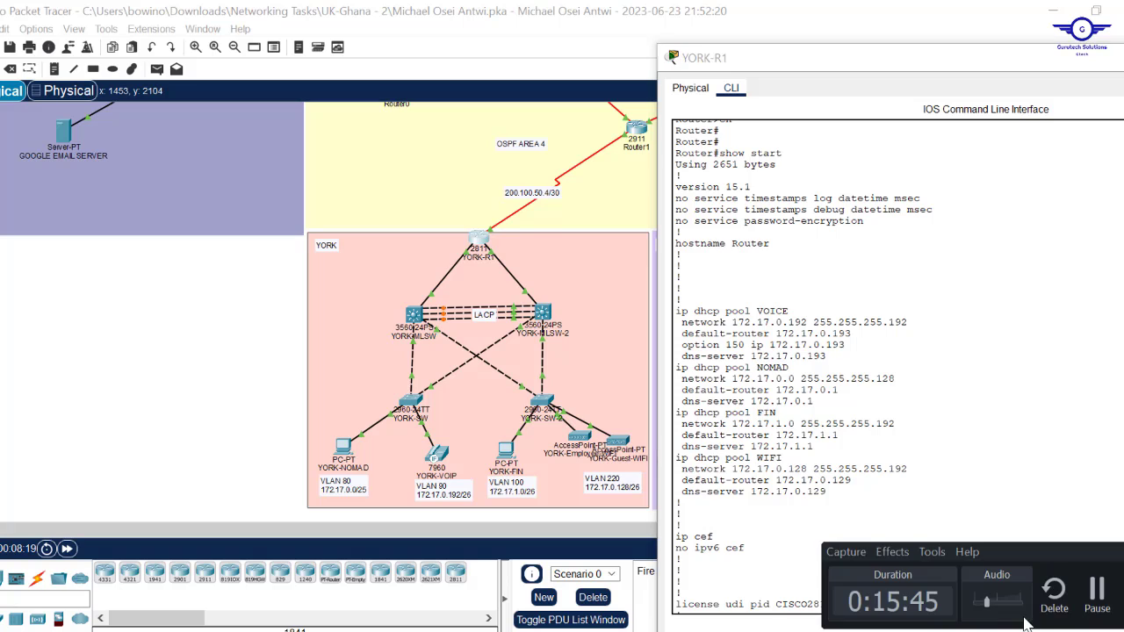
pyautogui.click(1098, 590)
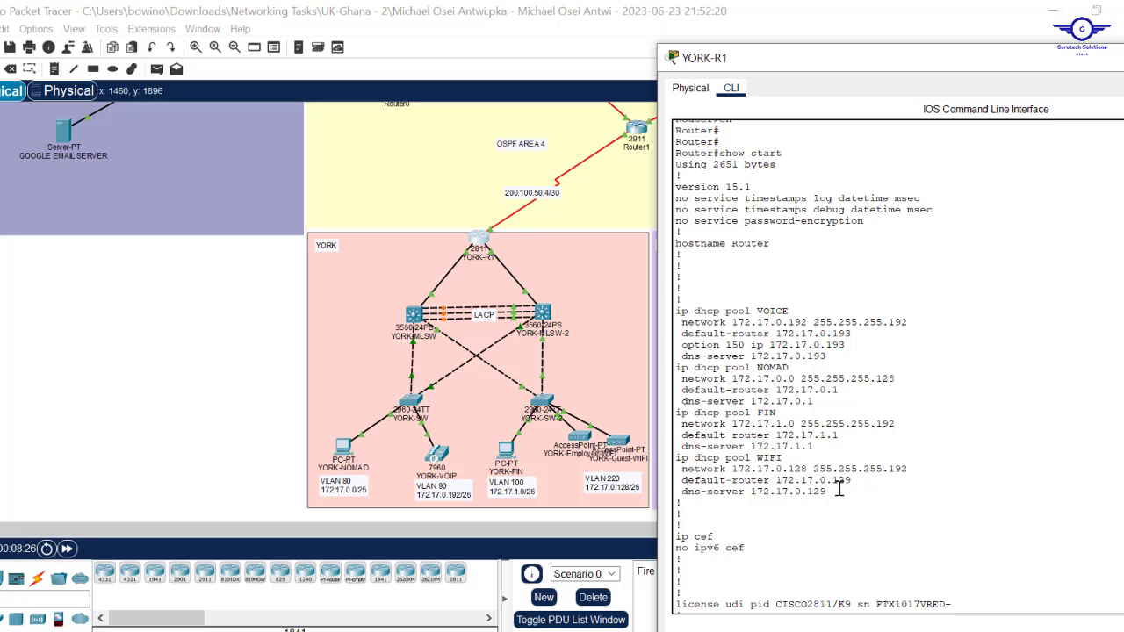
pyautogui.moveTo(828, 491); pyautogui.dragTo(677, 299)
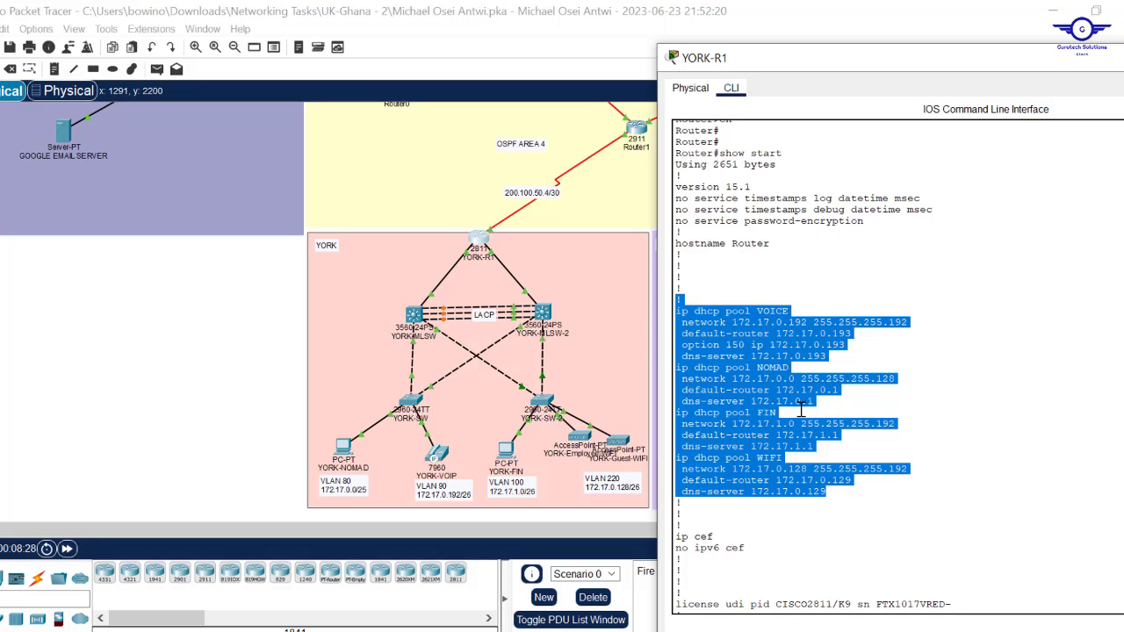
pyautogui.click(827, 490)
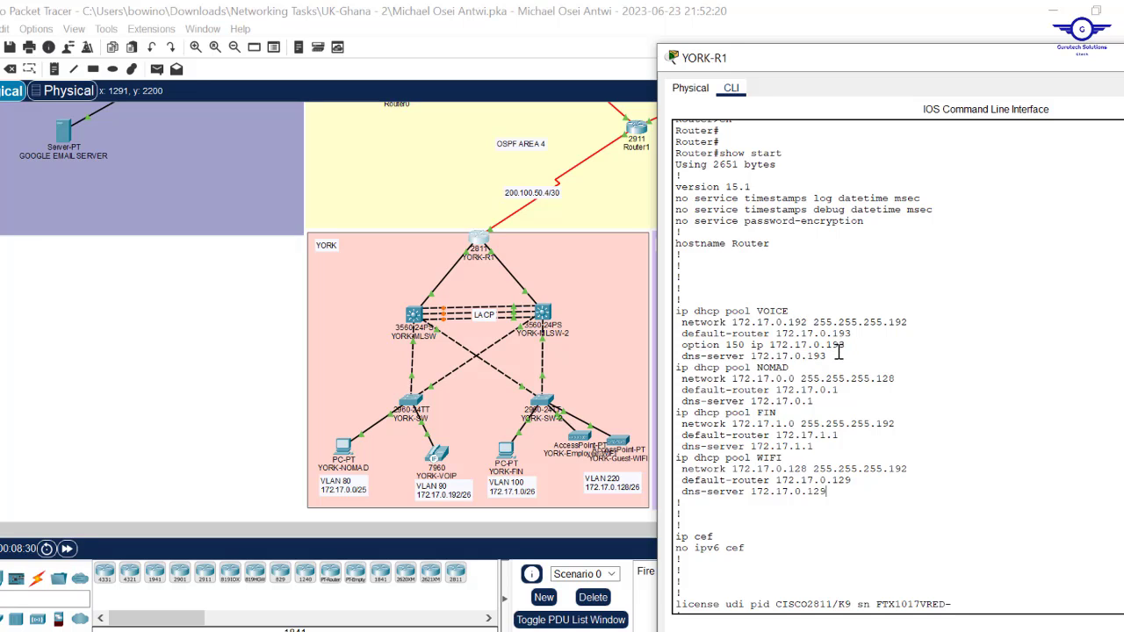
# Examine the network, default-router and DNS settings of the VOICE, NOMAD, FIN and WIFI DHCP pools one by one.
pyautogui.moveTo(827, 357); pyautogui.dragTo(679, 326)
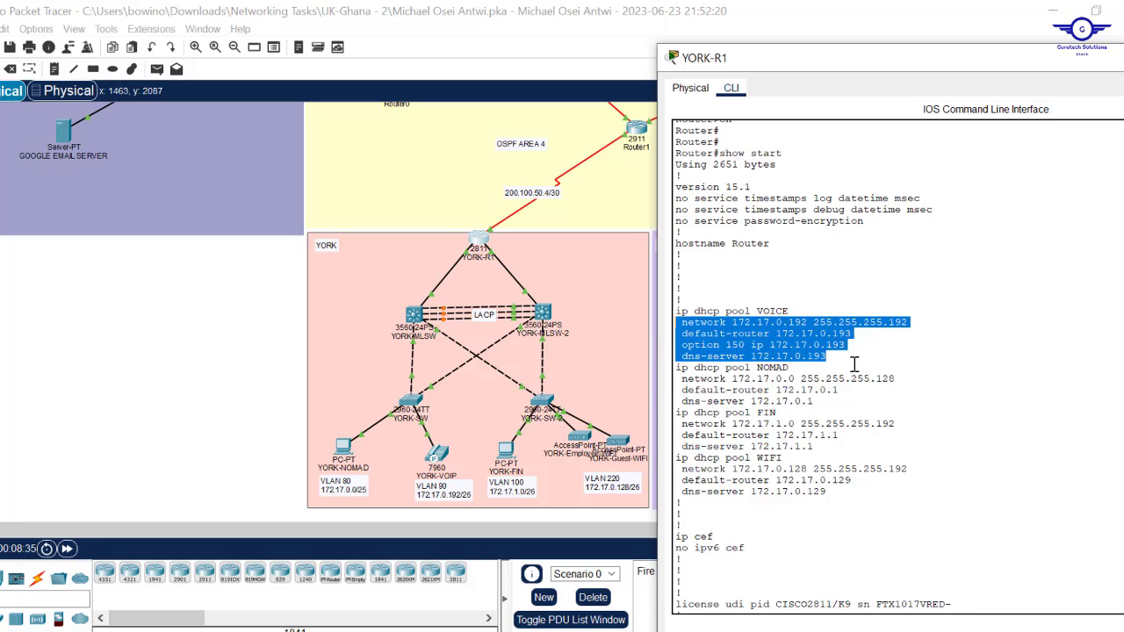
pyautogui.click(786, 407)
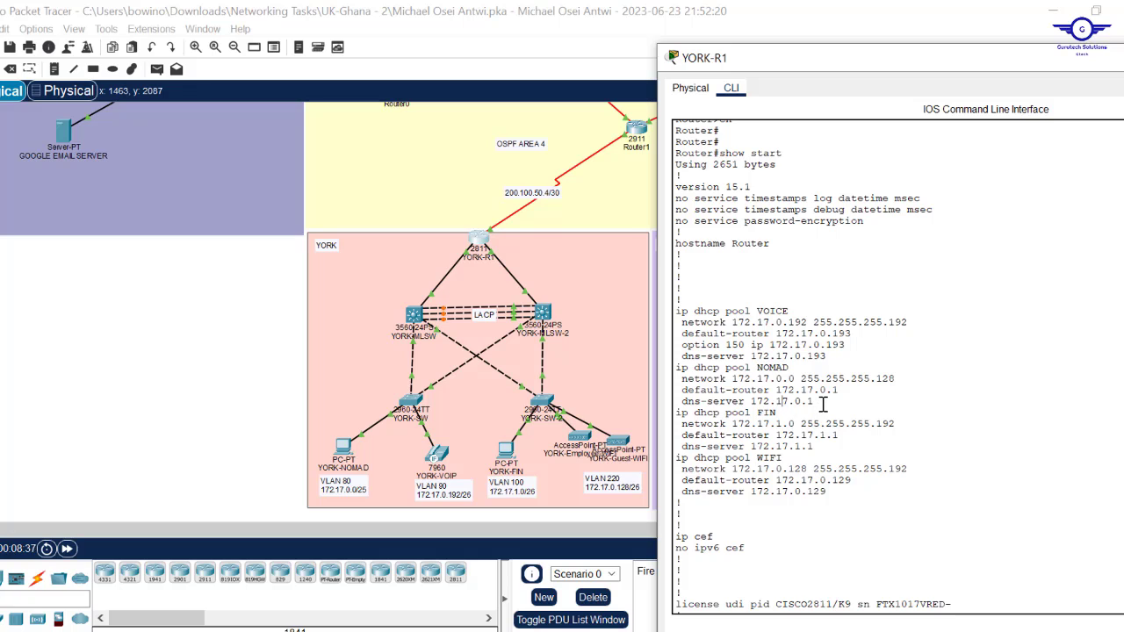
pyautogui.moveTo(822, 403); pyautogui.dragTo(688, 379)
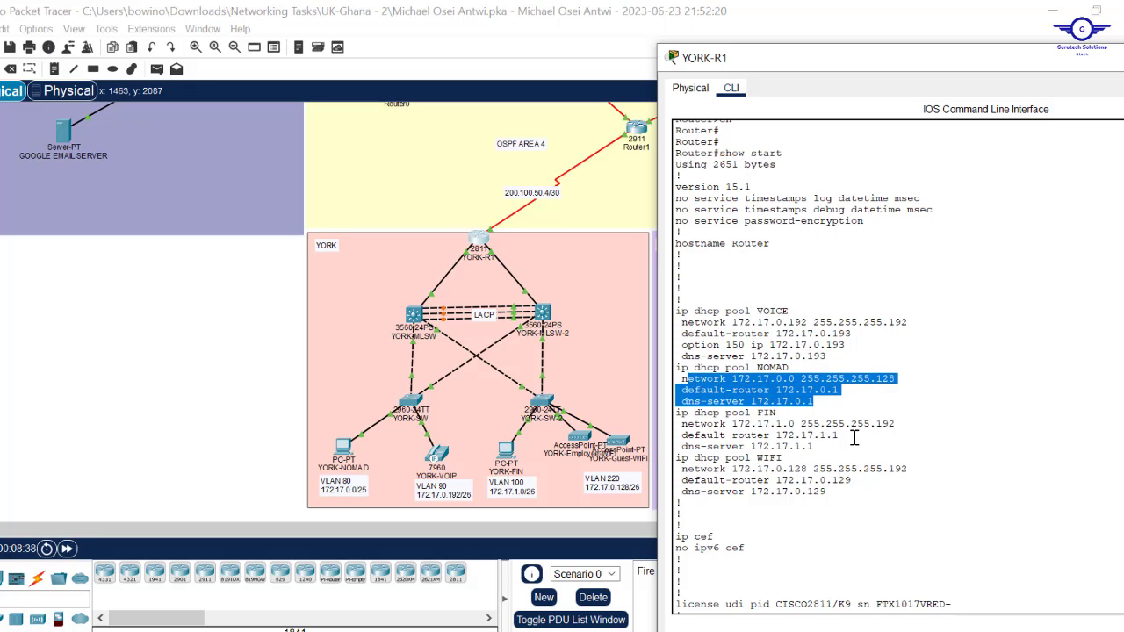
pyautogui.moveTo(815, 447); pyautogui.dragTo(686, 424)
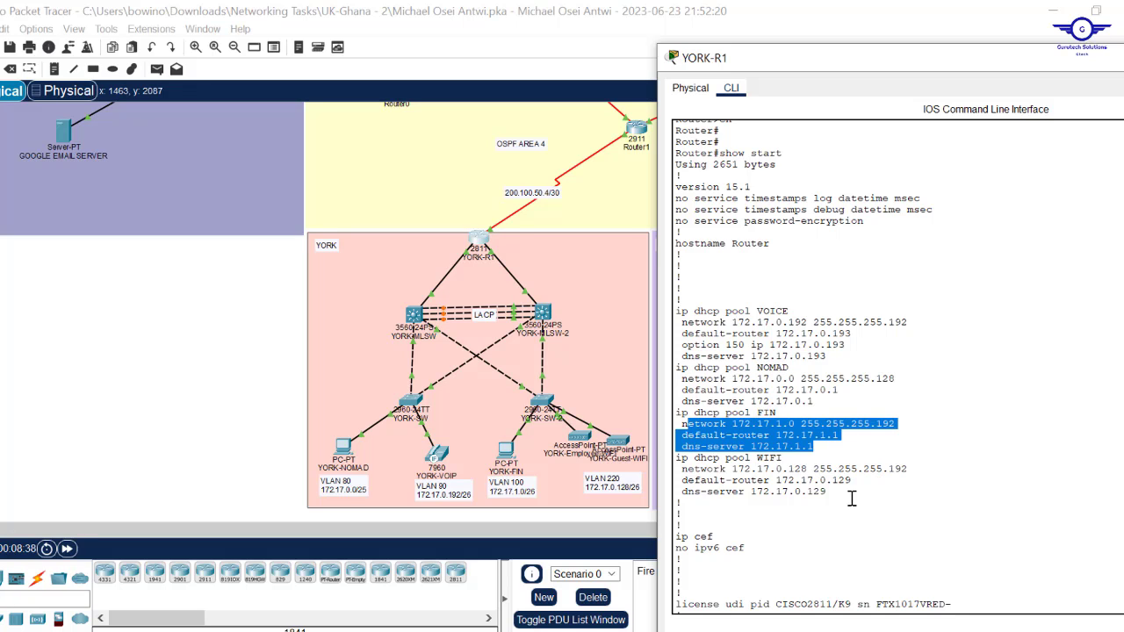
pyautogui.moveTo(852, 500); pyautogui.dragTo(744, 458)
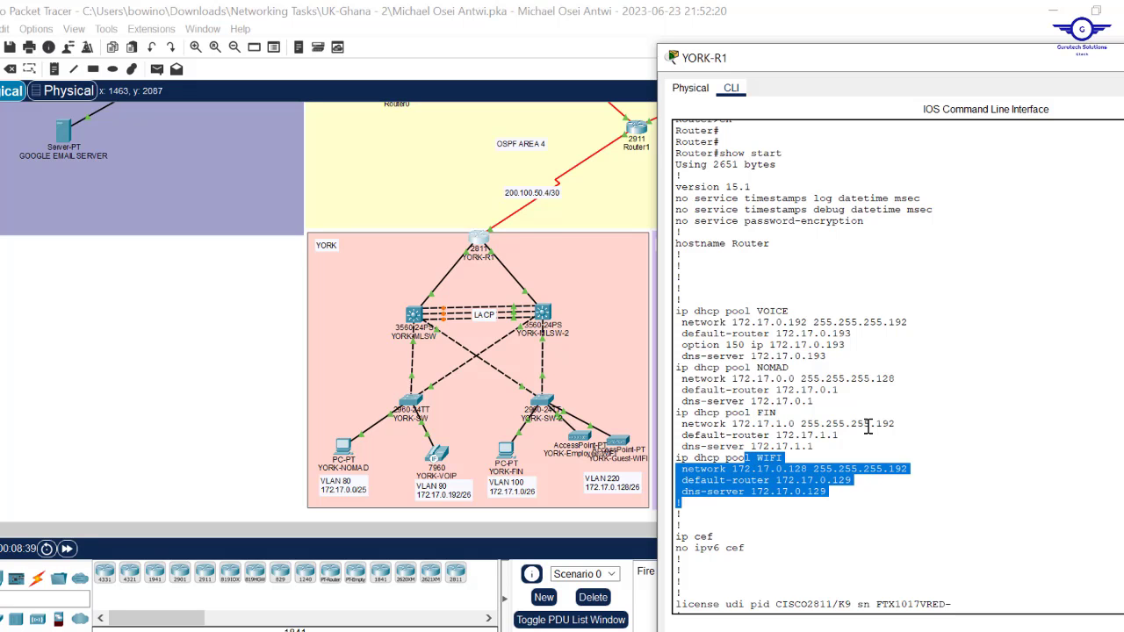
# Advance YORK-R1's startup configuration past the OSPF section through the voice dial peers to telephony-service and the first ephone-dn.
pyautogui.scroll(-15, 867, 425)
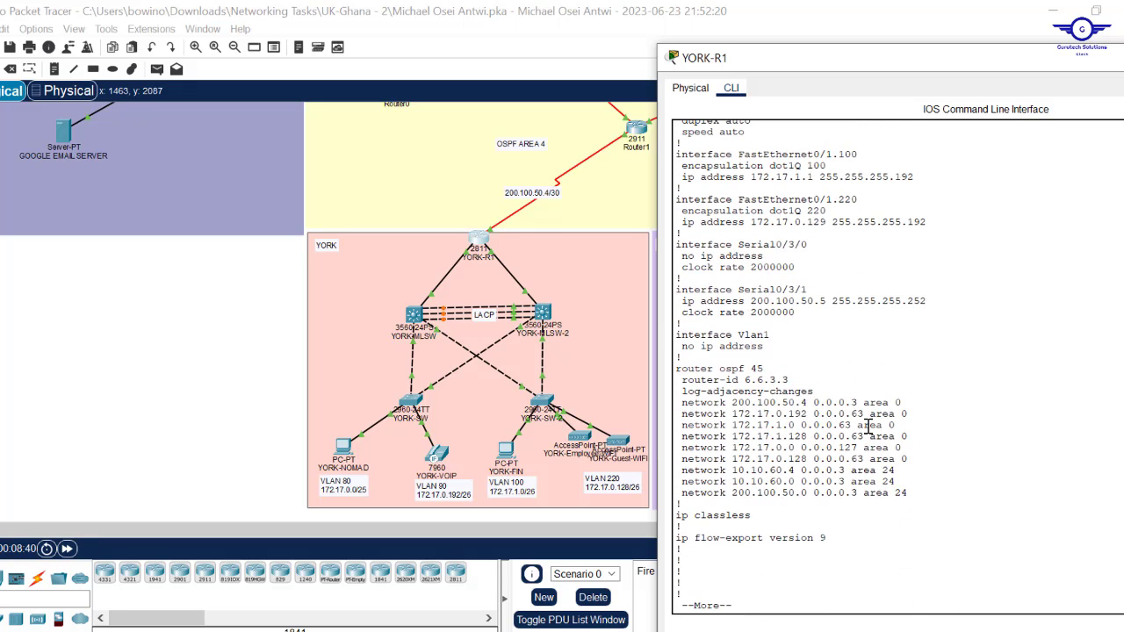
pyautogui.press('Return')
pyautogui.press('Return')
pyautogui.press('Return')
pyautogui.press('Return')
pyautogui.press('Return')
pyautogui.press('Return')
pyautogui.press('Return')
pyautogui.press('Return')
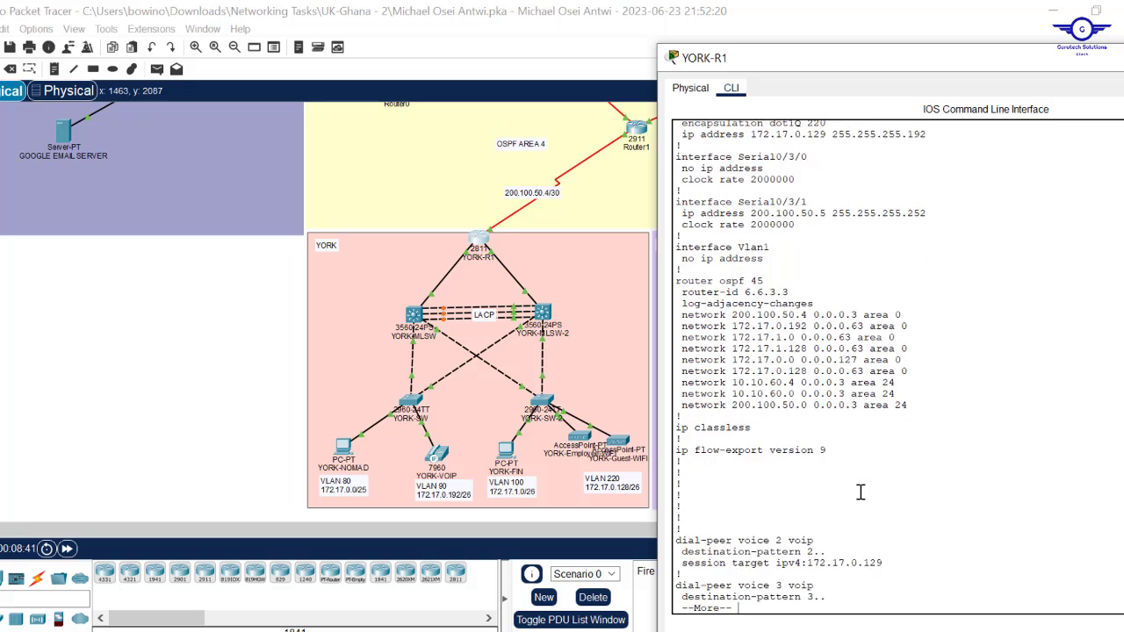
pyautogui.press('Return')
pyautogui.press('Return')
pyautogui.press('Return')
pyautogui.press('Return')
pyautogui.press('Return')
pyautogui.press('Return')
pyautogui.press('Return')
pyautogui.press('Return')
pyautogui.press('Return')
pyautogui.press('Return')
pyautogui.press('Return')
pyautogui.press('Return')
pyautogui.press('Return')
pyautogui.press('Return')
pyautogui.press('Return')
pyautogui.press('Return')
pyautogui.press('Return')
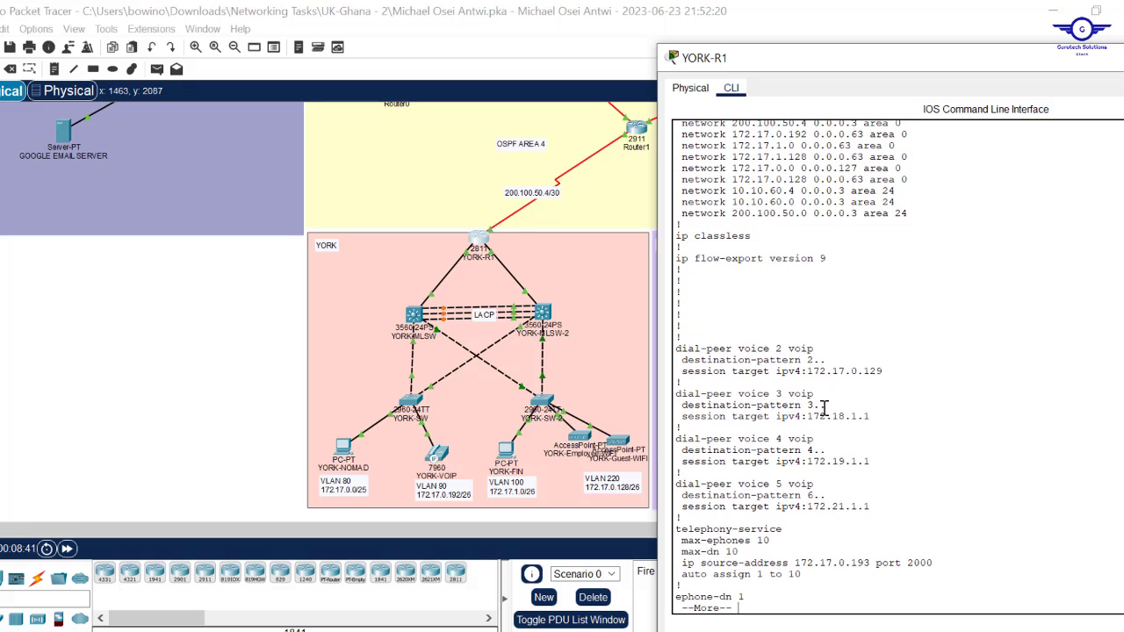
# Move the YORK-R1 window aside, bring the topology forward and view the WAN routers above York.
pyautogui.moveTo(930, 63); pyautogui.dragTo(1022, 235)
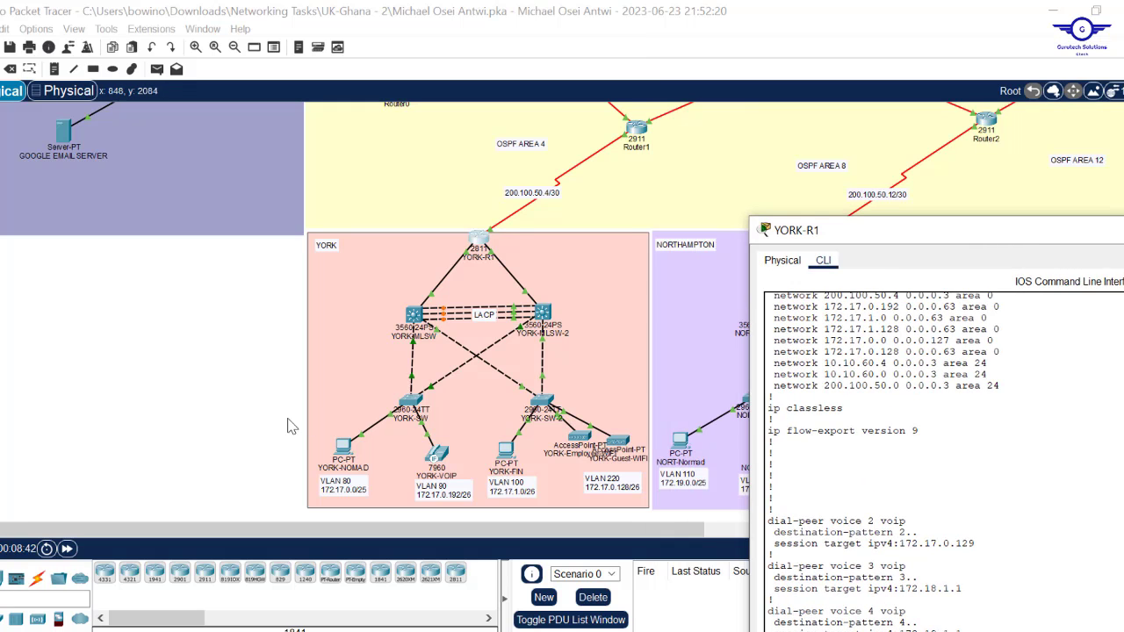
pyautogui.click(201, 441)
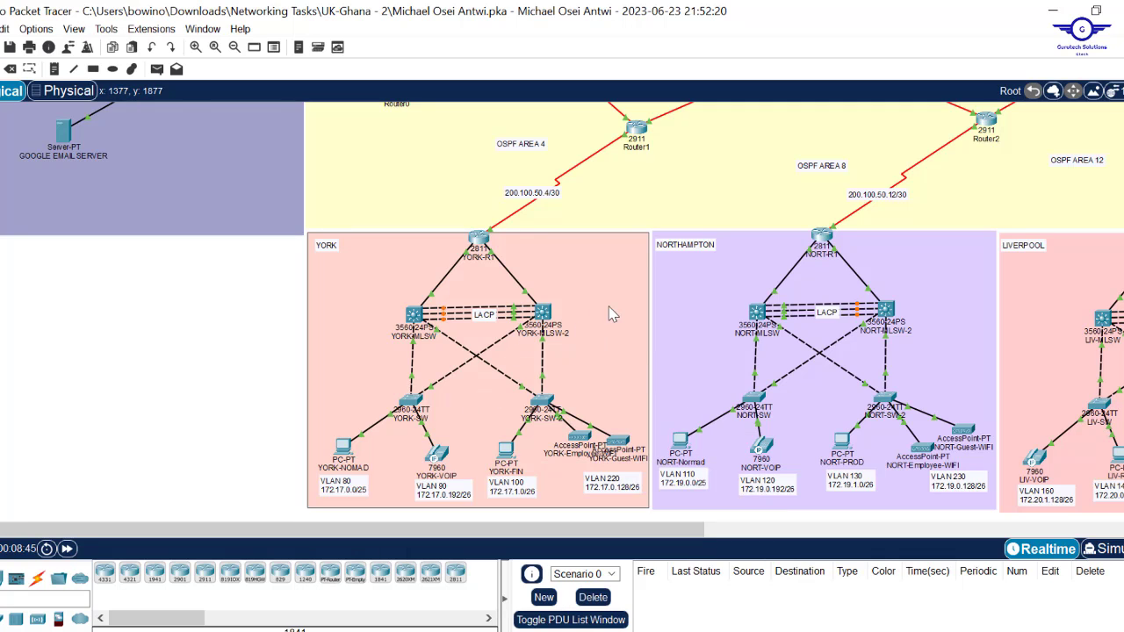
pyautogui.scroll(1, 507, 321)
pyautogui.scroll(3, 507, 321)
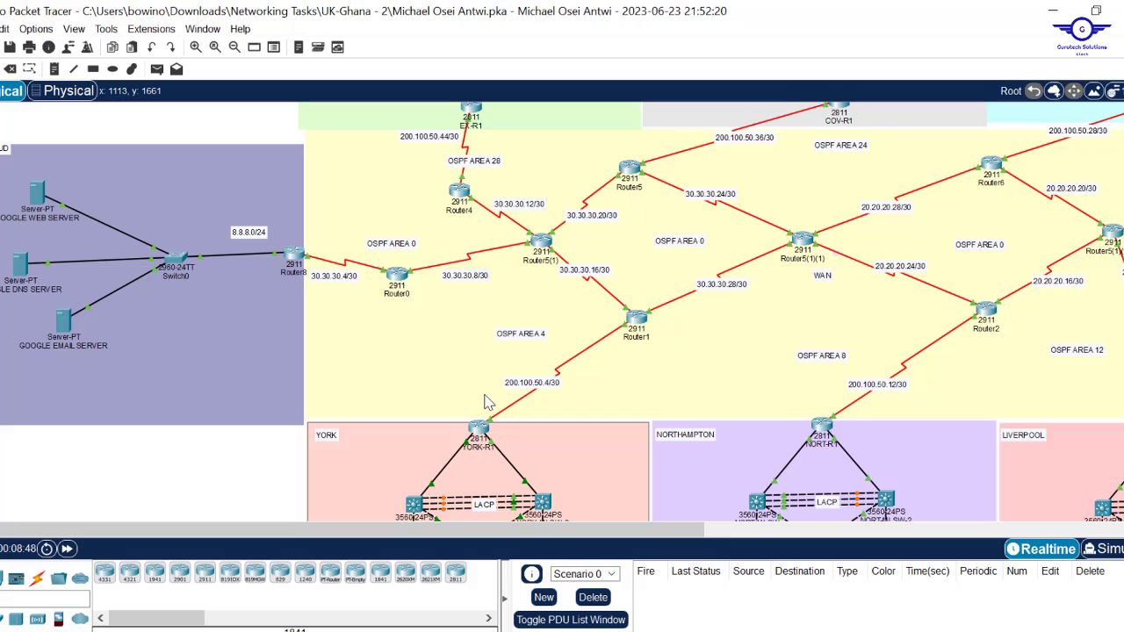
# Reopen YORK-R1's CLI and examine the telephony-service block, including its source address and auto assign lines.
pyautogui.click(479, 436)
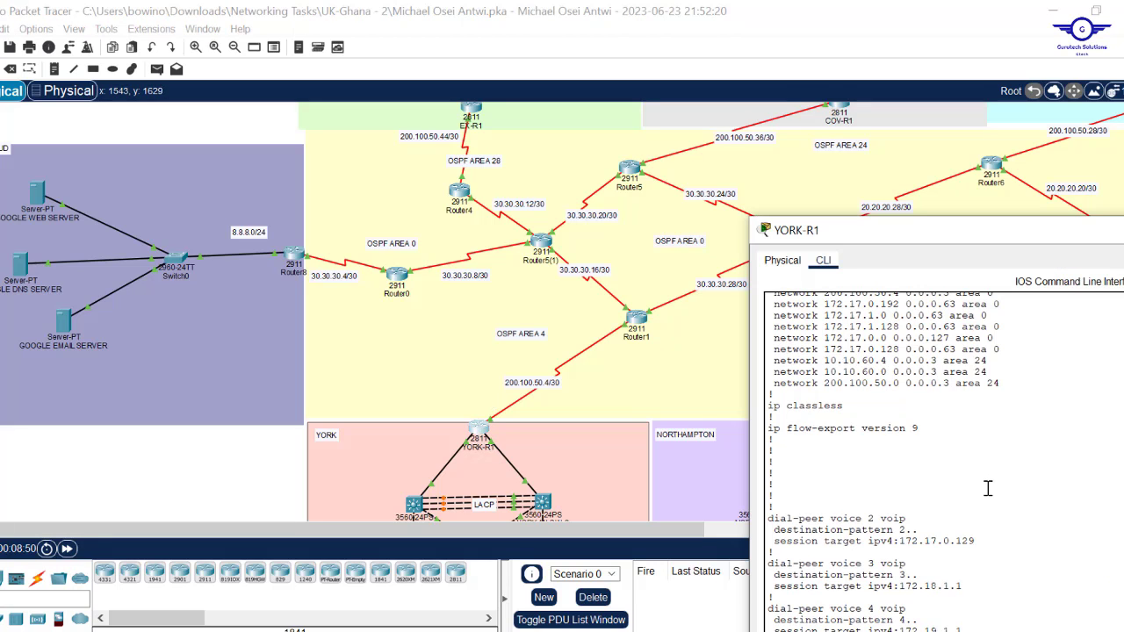
pyautogui.scroll(-5, 966, 493)
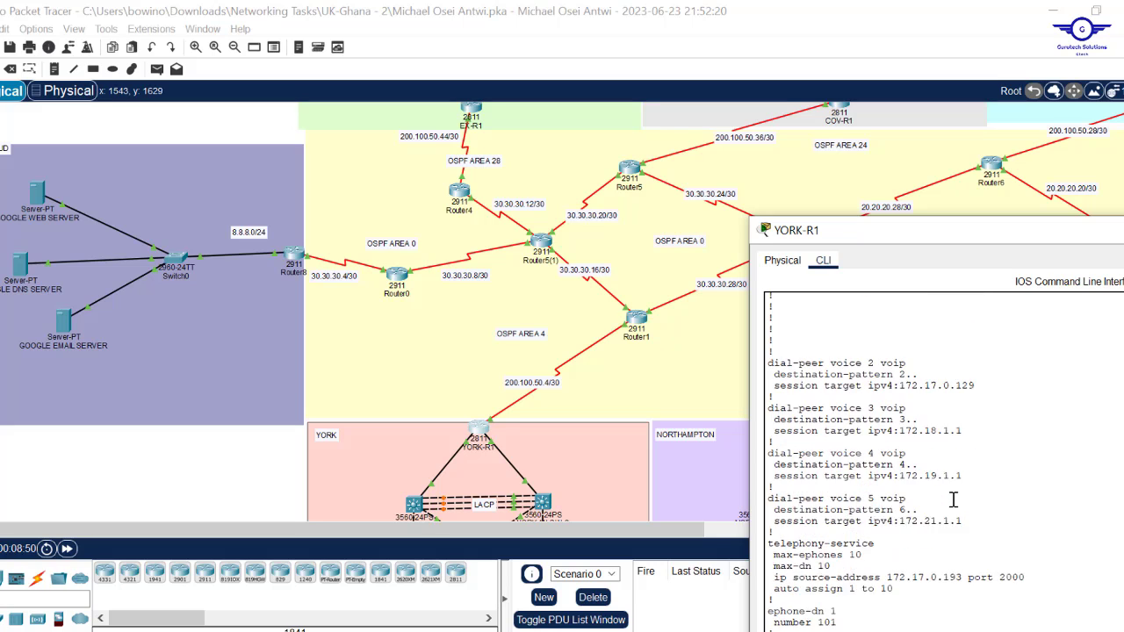
pyautogui.scroll(-8, 954, 500)
pyautogui.scroll(4, 907, 352)
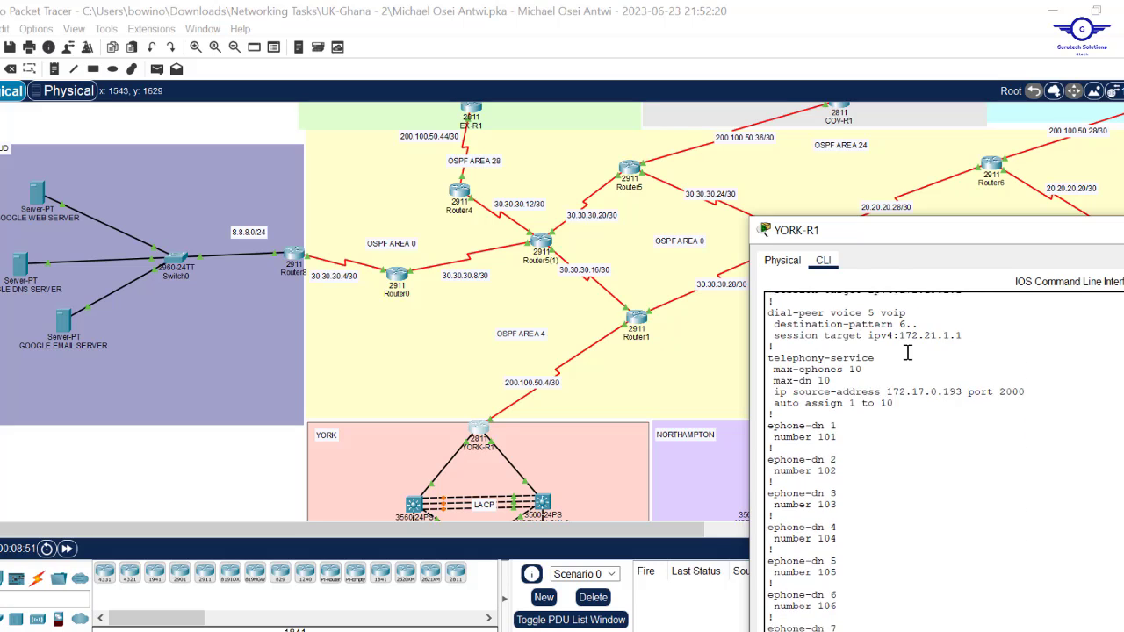
pyautogui.scroll(3, 906, 352)
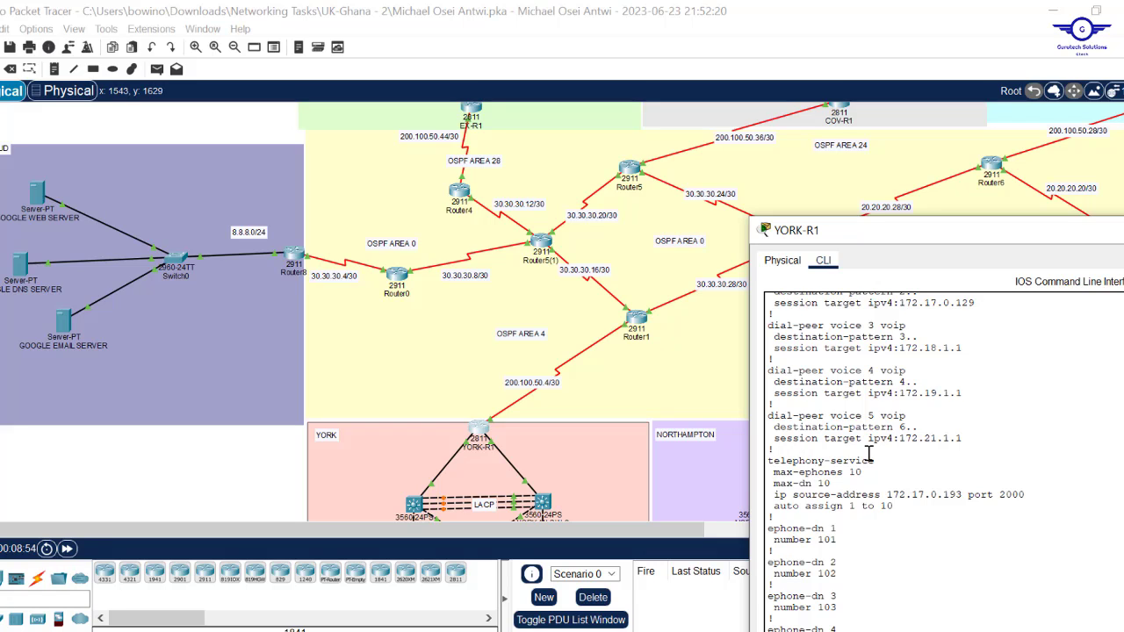
pyautogui.moveTo(769, 463); pyautogui.dragTo(1066, 502)
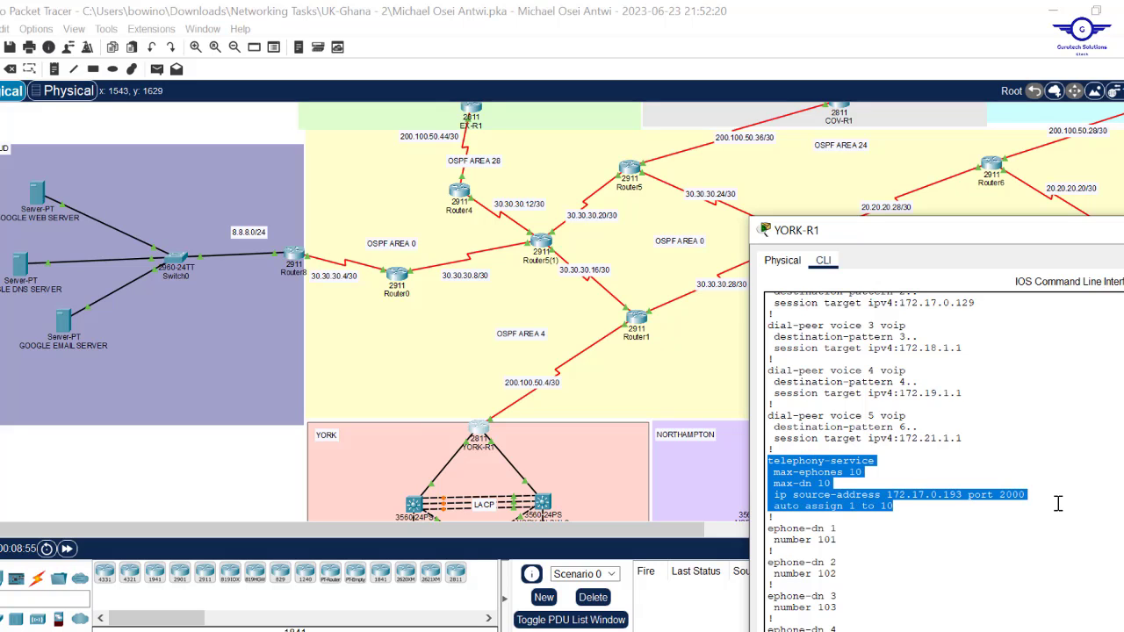
pyautogui.click(817, 498)
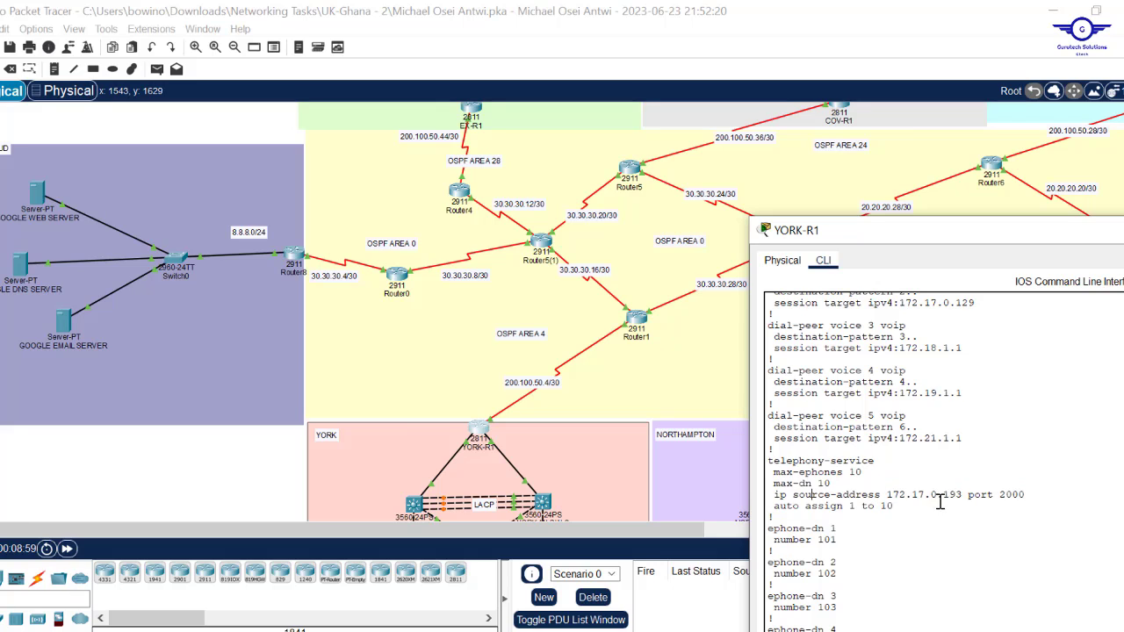
pyautogui.moveTo(964, 497); pyautogui.dragTo(769, 507)
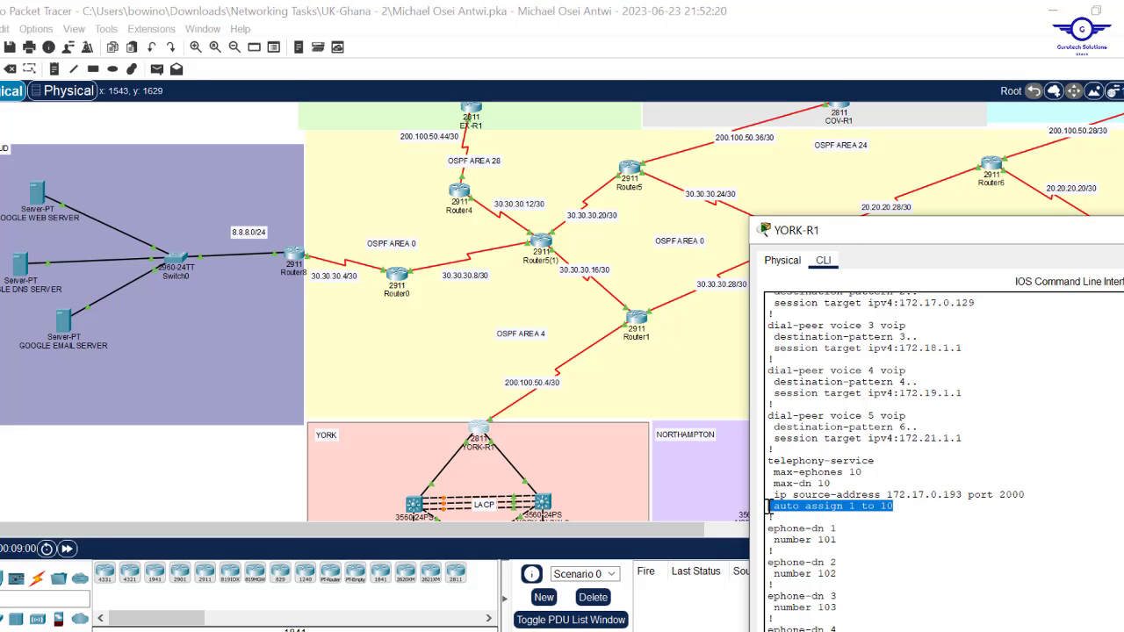
# Examine the ephone-dn extension numbers in YORK-R1's configuration and close the router's window.
pyautogui.scroll(-7, 903, 519)
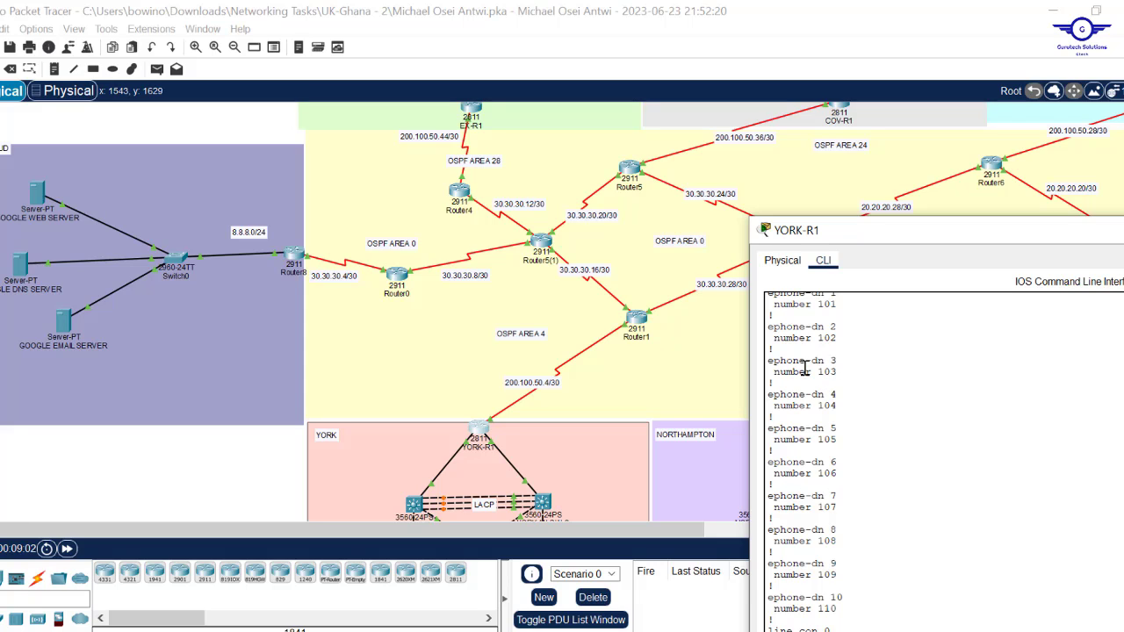
pyautogui.moveTo(838, 371); pyautogui.dragTo(760, 367)
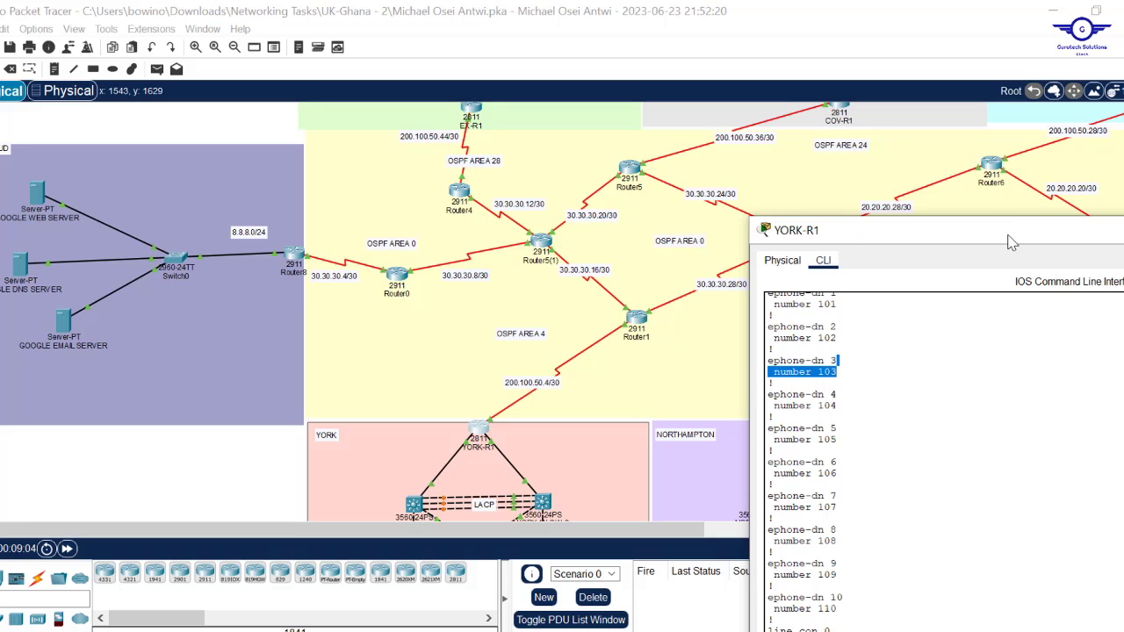
pyautogui.moveTo(1010, 243); pyautogui.dragTo(766, 269)
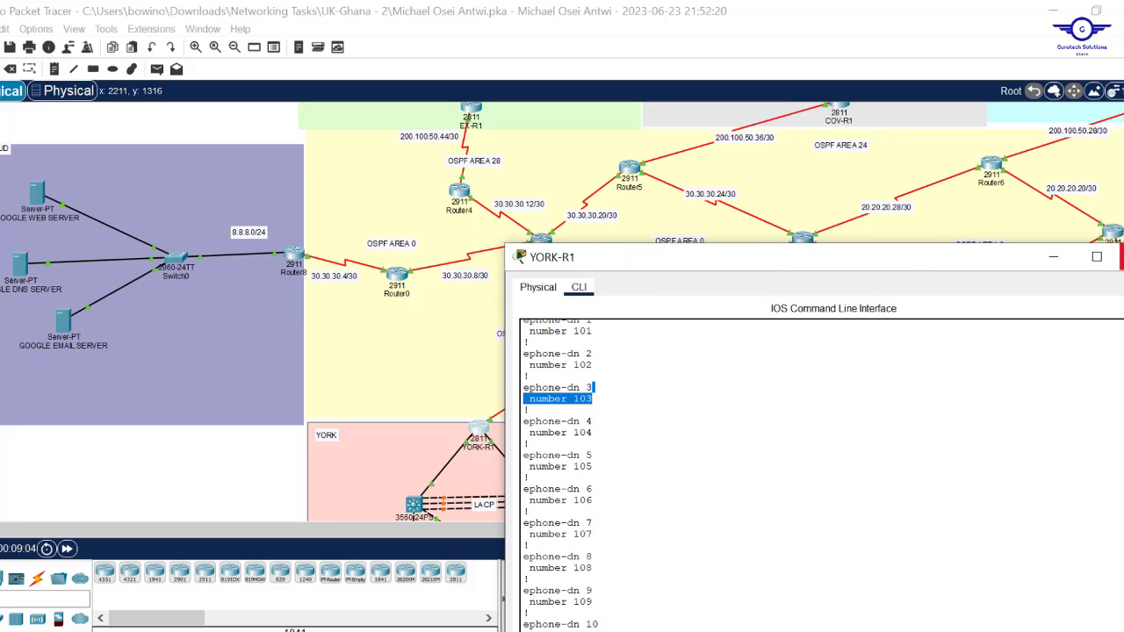
pyautogui.click(1112, 256)
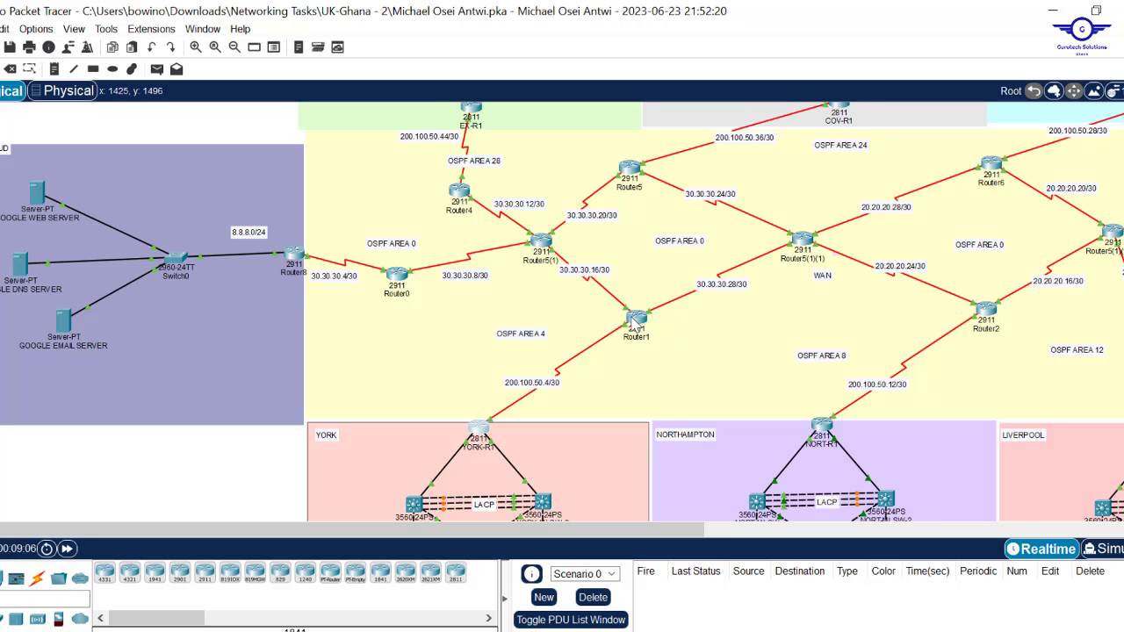
# Open Router1's CLI, enter privileged mode with en, run sh start and advance the output to the router ospf 45 section.
pyautogui.moveTo(636, 327)
pyautogui.click(639, 323)
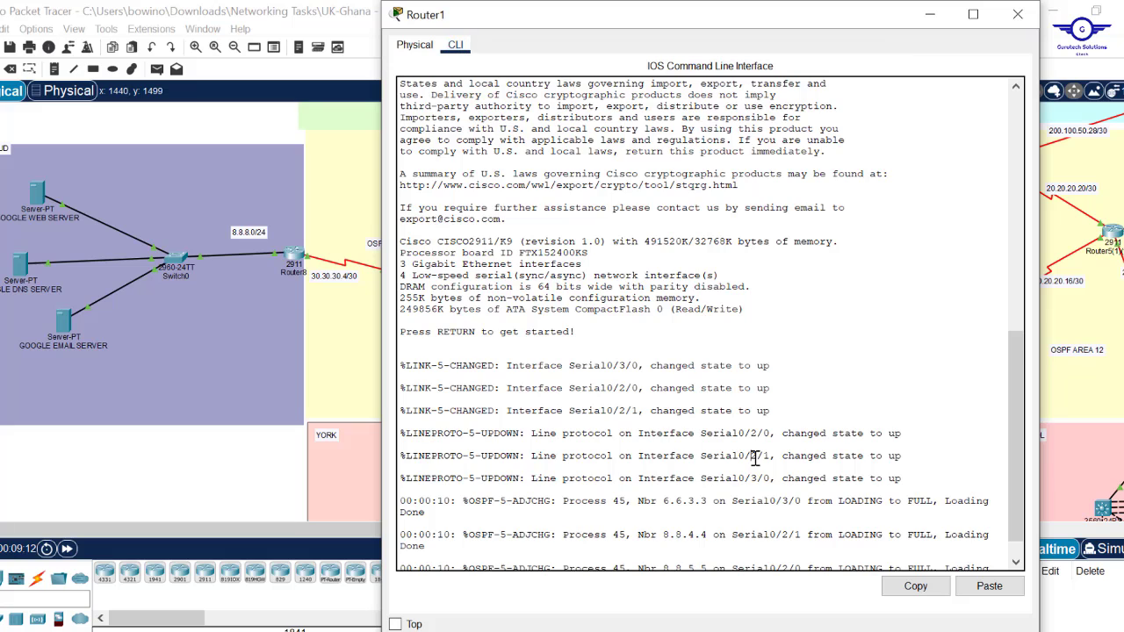
pyautogui.press('Return')
pyautogui.press('Return')
pyautogui.press('Return')
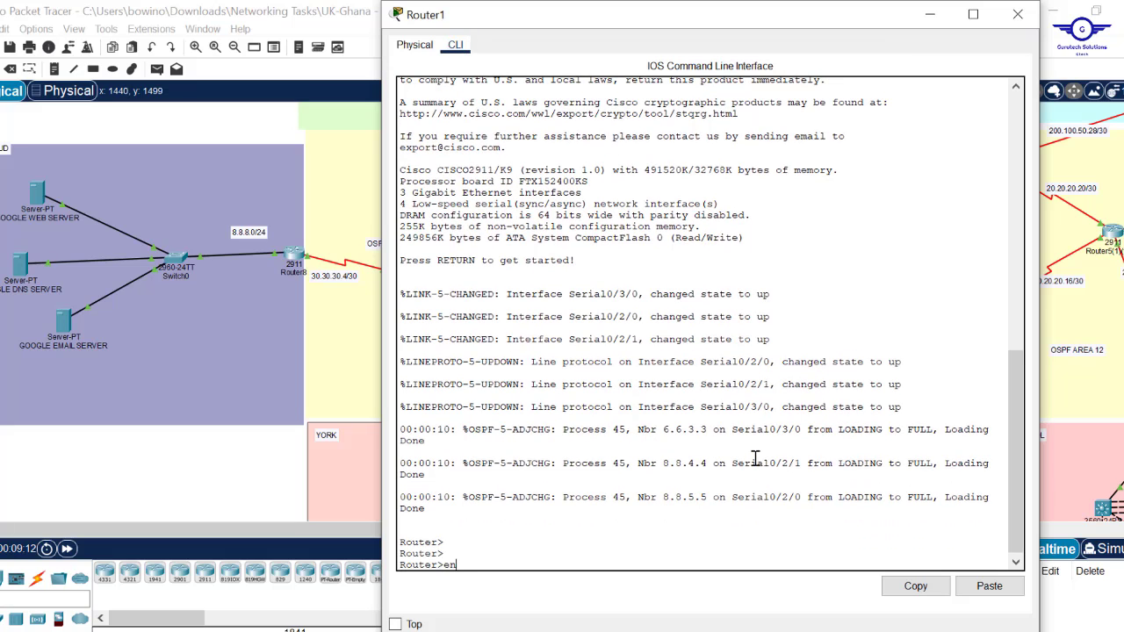
pyautogui.write('en')
pyautogui.press('Return')
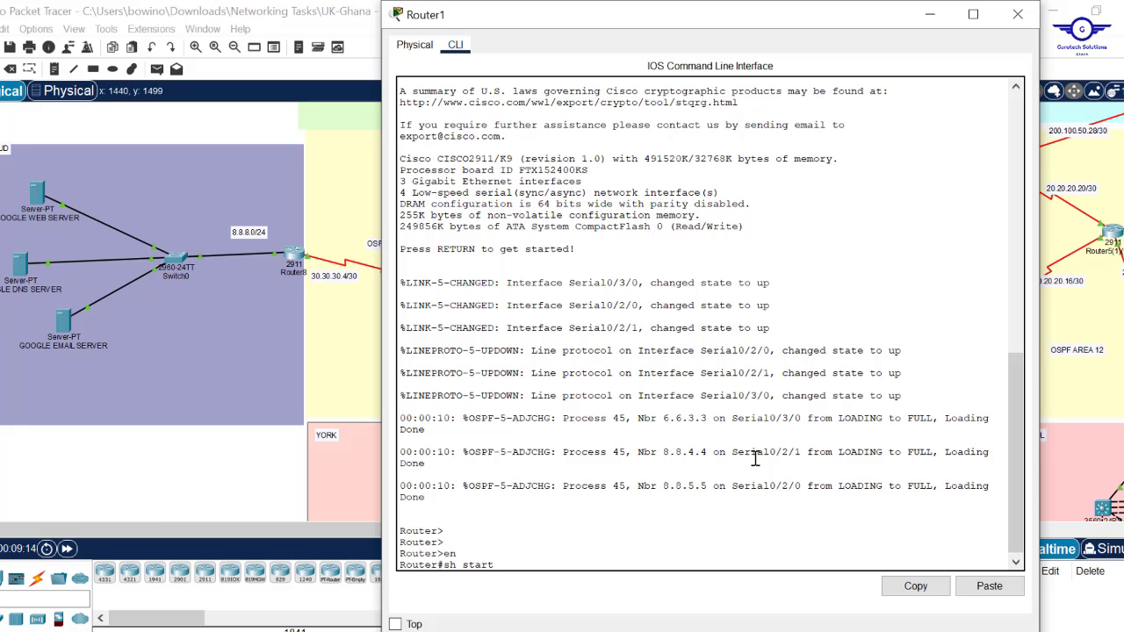
pyautogui.press('Return')
pyautogui.press('space')
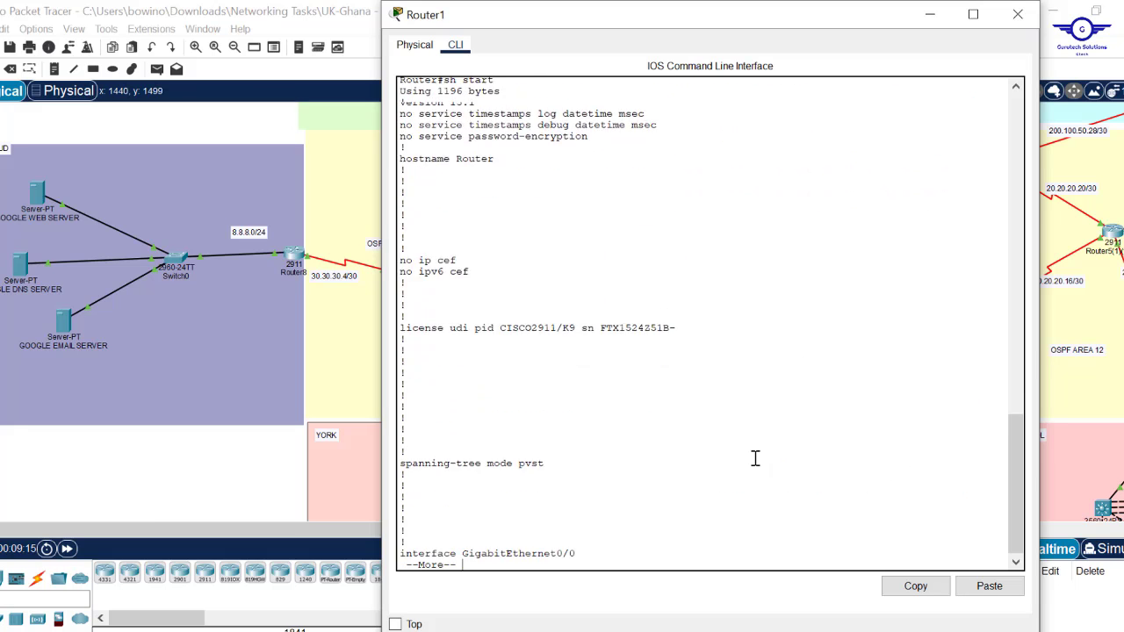
pyautogui.press('space')
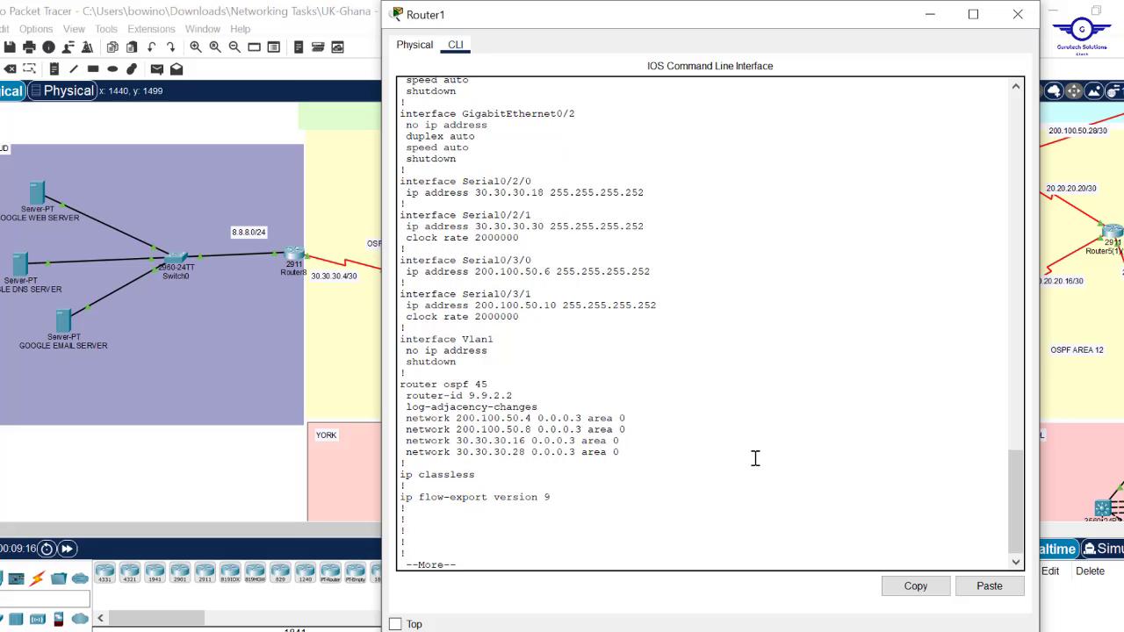
# Examine Router1's serial interface addresses and its router ospf 45 network statements.
pyautogui.moveTo(532, 305); pyautogui.dragTo(401, 181)
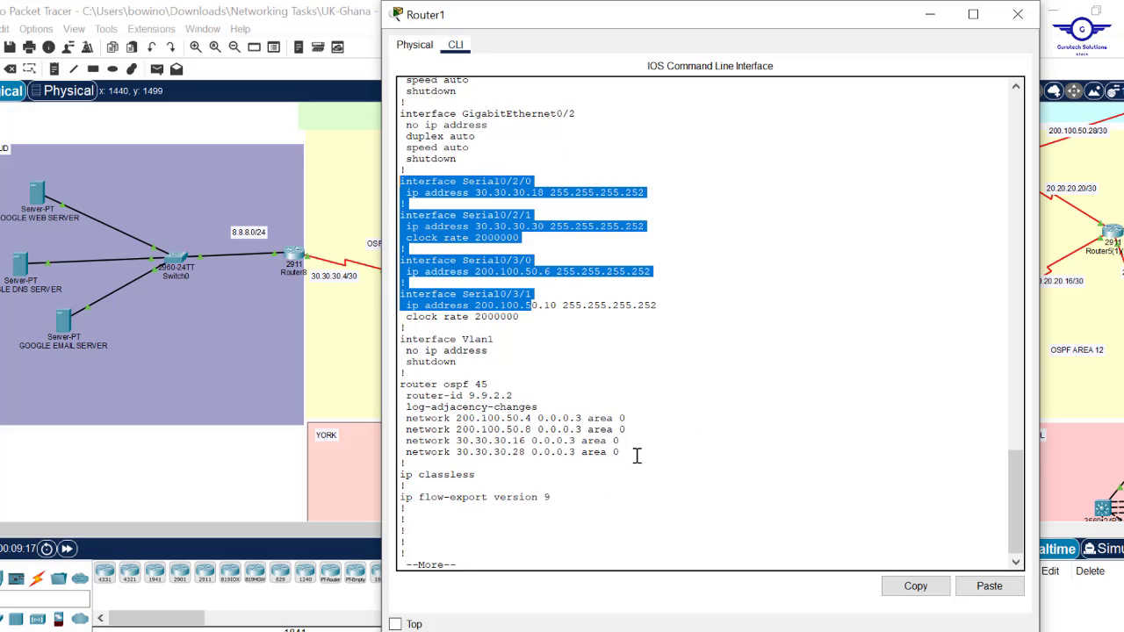
pyautogui.moveTo(637, 455); pyautogui.dragTo(427, 388)
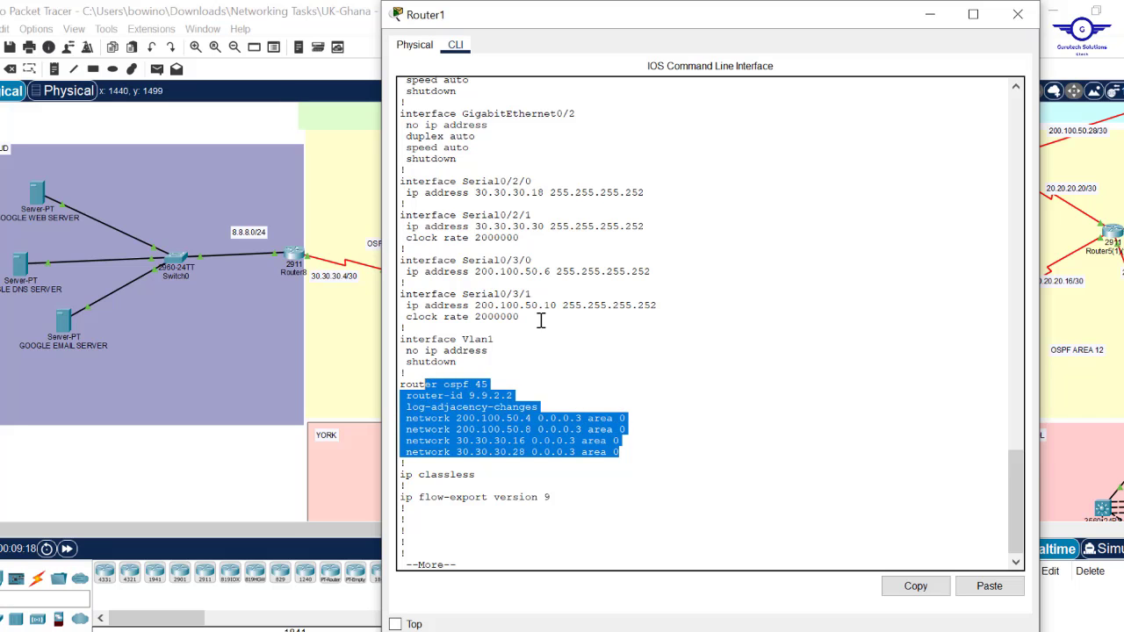
pyautogui.moveTo(533, 308); pyautogui.dragTo(376, 187)
pyautogui.click(653, 421)
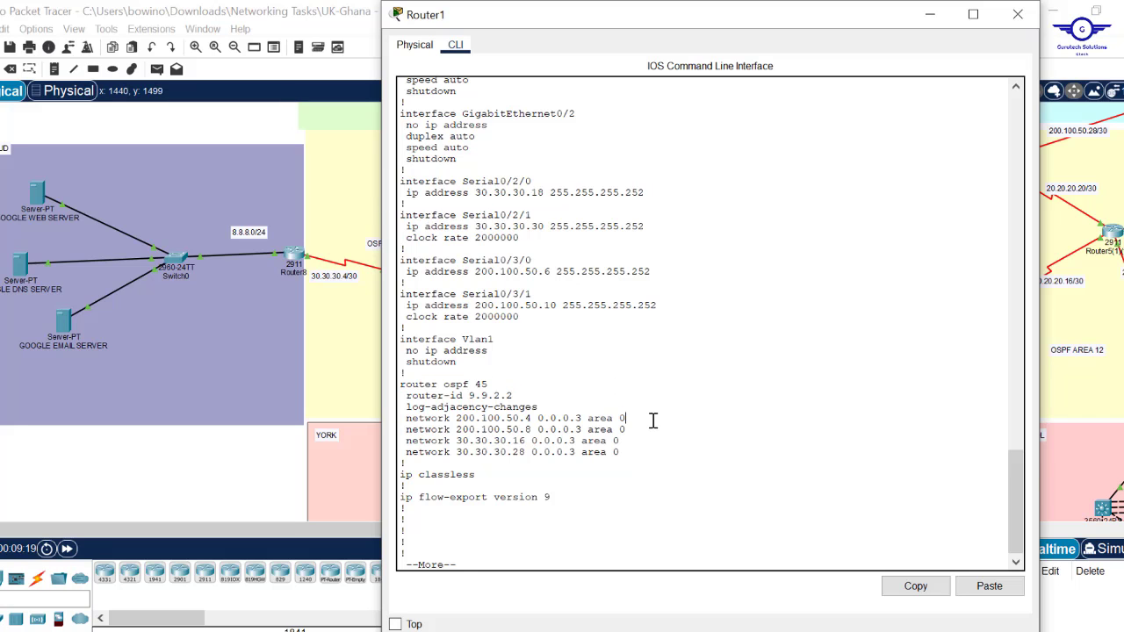
# Advance Router1's startup configuration to its end, close its window and return to the WAN topology.
pyautogui.press('Return')
pyautogui.press('Return')
pyautogui.press('Return')
pyautogui.press('Return')
pyautogui.press('Return')
pyautogui.press('Return')
pyautogui.press('Return')
pyautogui.press('Return')
pyautogui.press('Return')
pyautogui.press('Return')
pyautogui.press('Return')
pyautogui.press('Return')
pyautogui.press('Return')
pyautogui.press('Return')
pyautogui.press('Return')
pyautogui.press('Return')
pyautogui.press('Return')
pyautogui.press('Return')
pyautogui.press('Return')
pyautogui.press('Return')
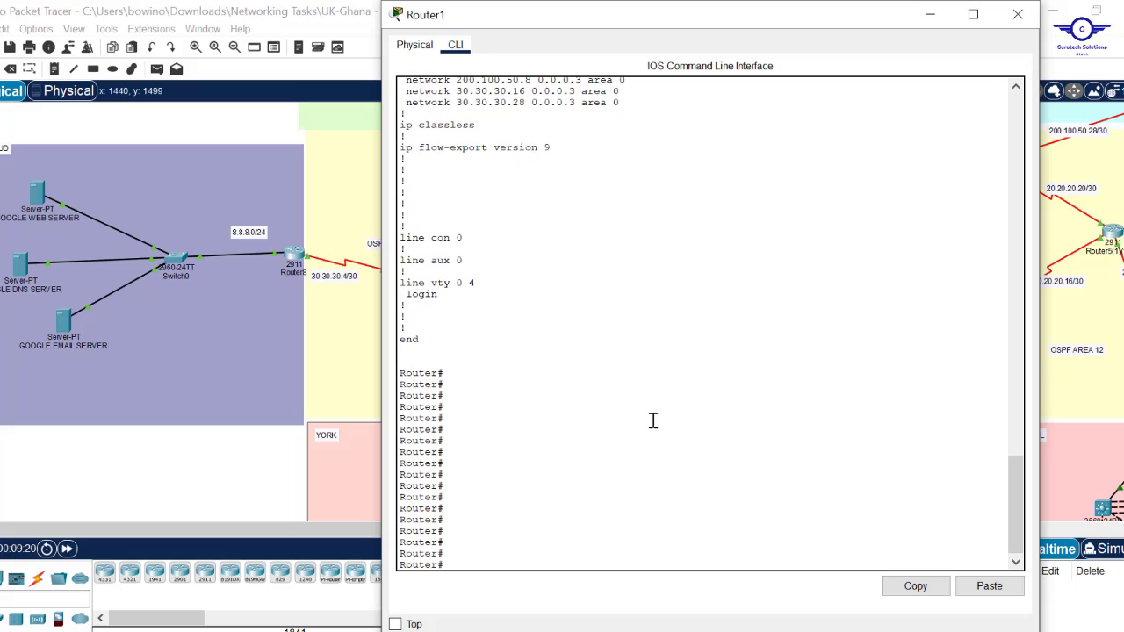
pyautogui.click(1018, 14)
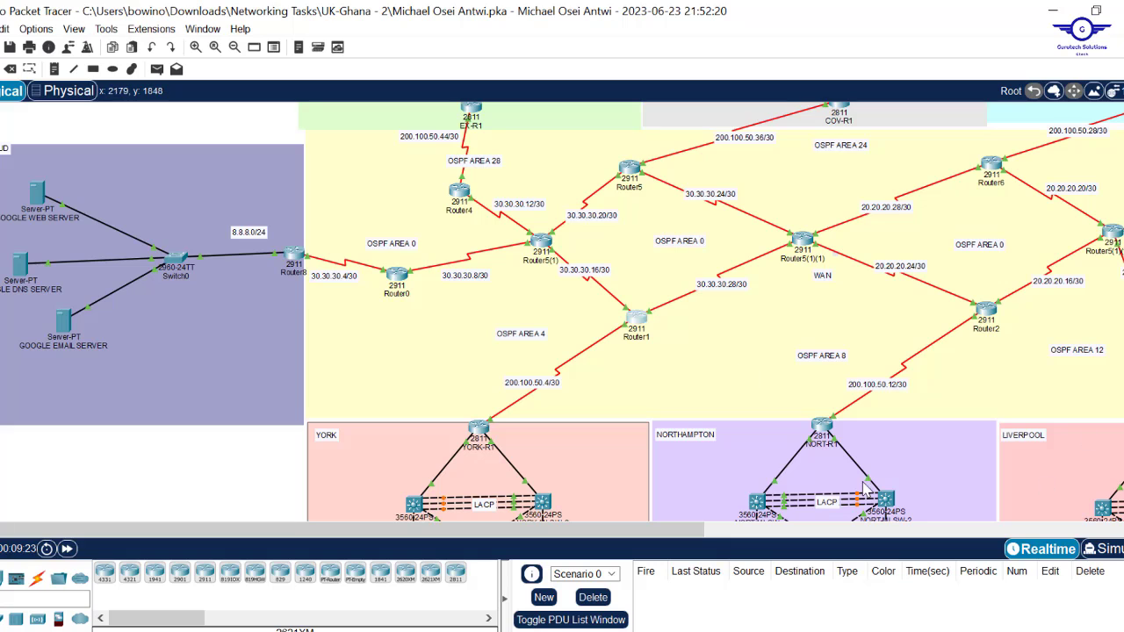
pyautogui.scroll(3, 741, 387)
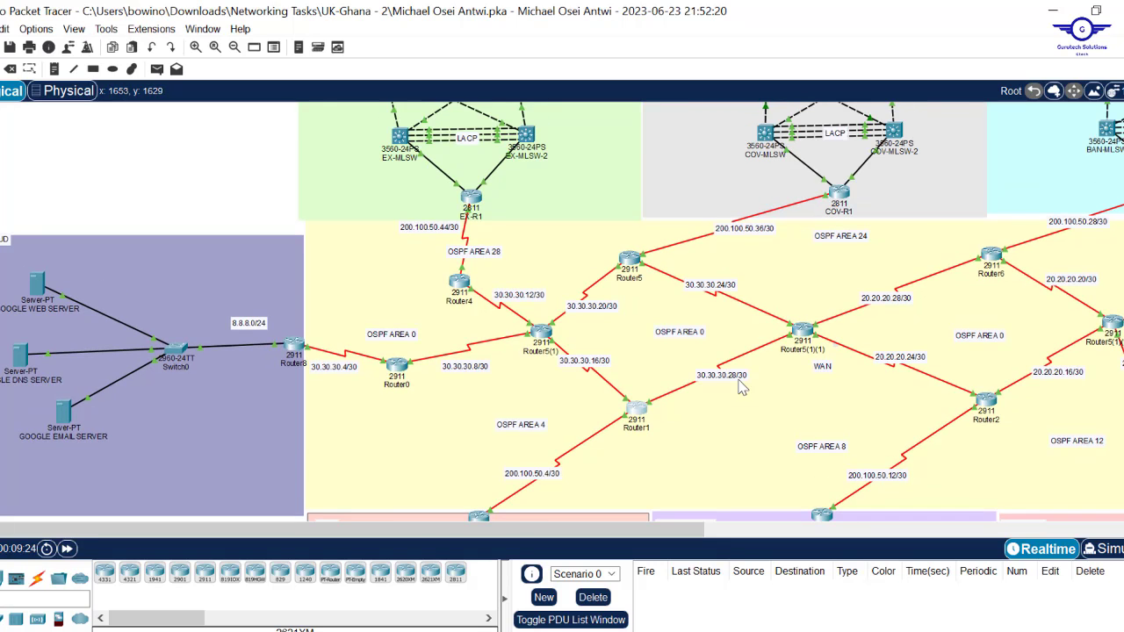